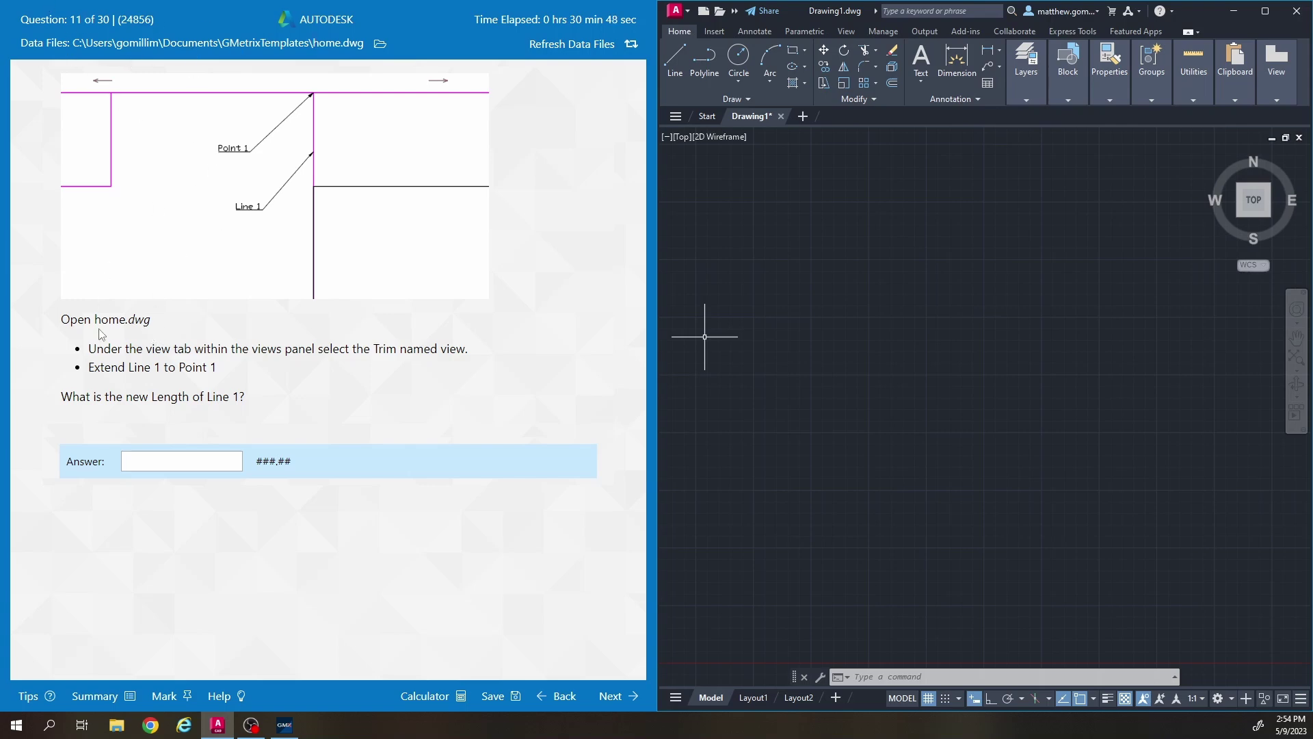
# - Open the GMetrixTemplates folder from the Data Files folder icon in the GMetrix panel
pyautogui.click(380, 47)
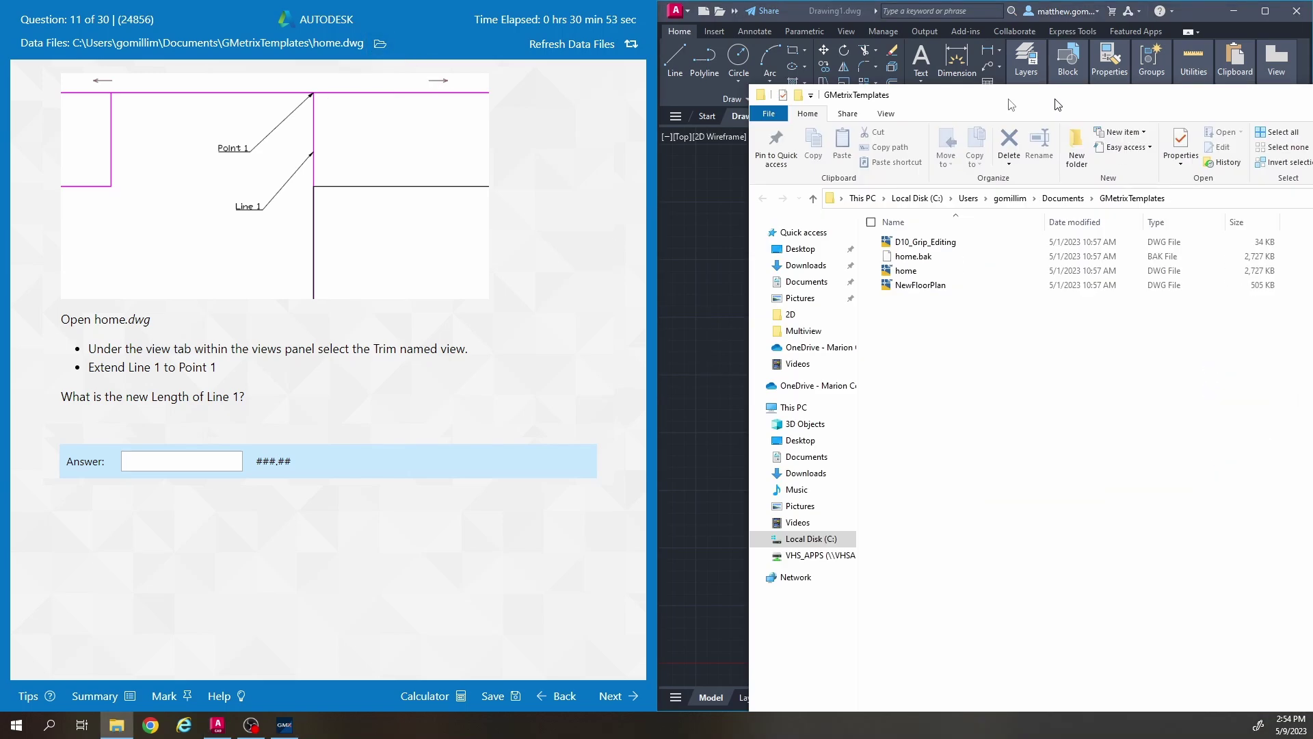
# - Resize and reposition the Explorer window, then open home.dwg in AutoCAD
pyautogui.moveTo(1058, 105); pyautogui.dragTo(520, 59)
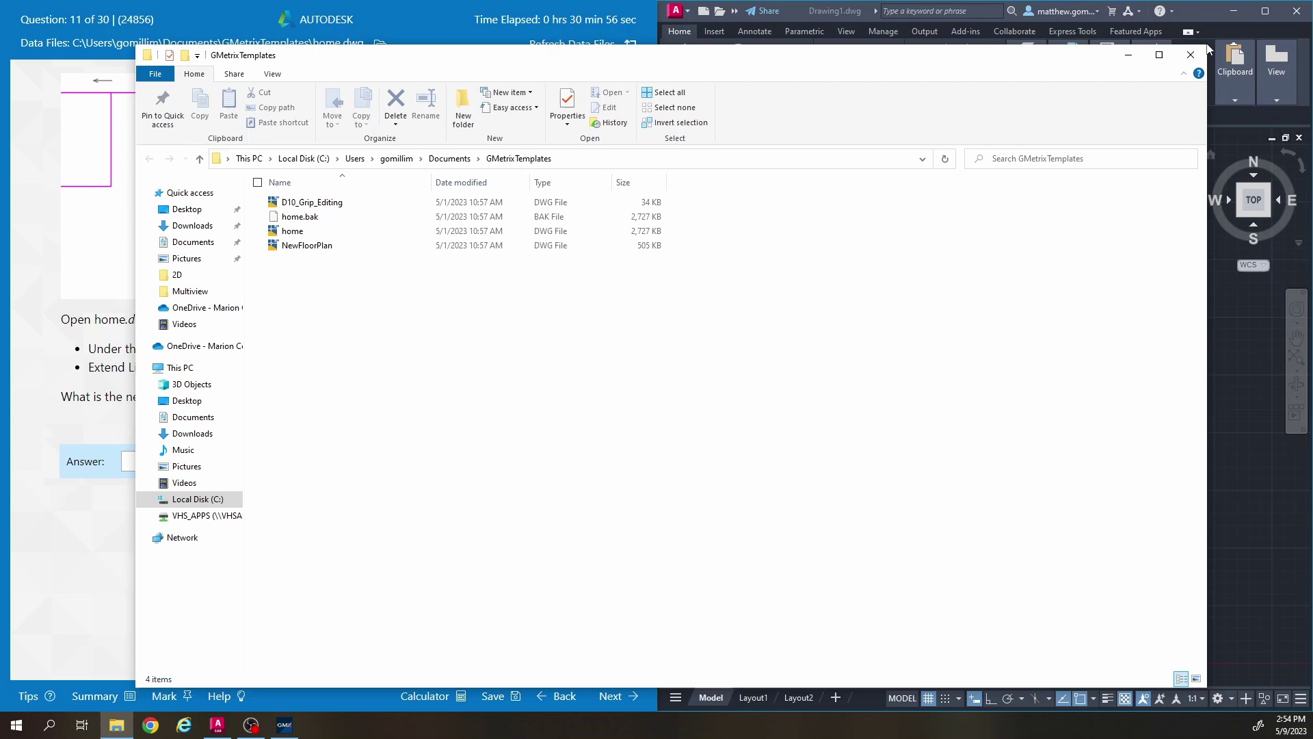
pyautogui.moveTo(1208, 48); pyautogui.dragTo(814, 368)
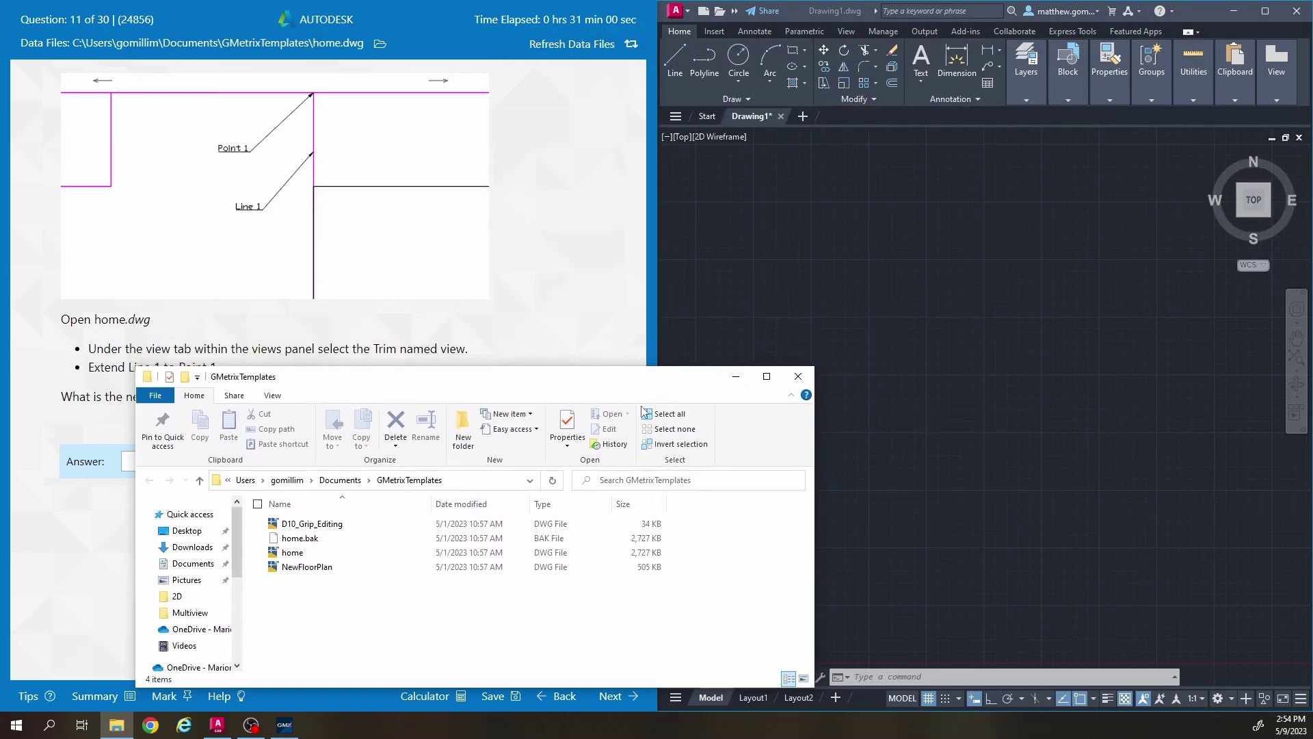
pyautogui.moveTo(650, 380); pyautogui.dragTo(825, 213)
pyautogui.doubleClick(469, 387)
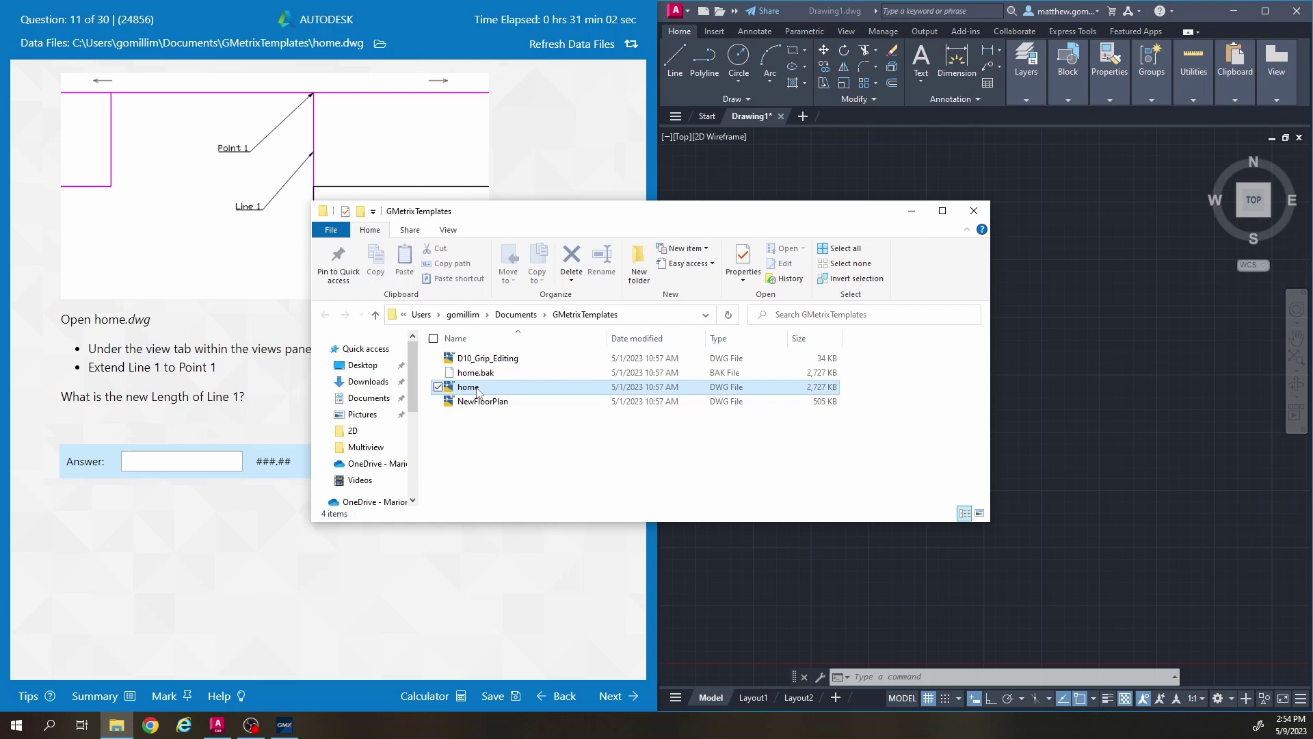
pyautogui.click(575, 222)
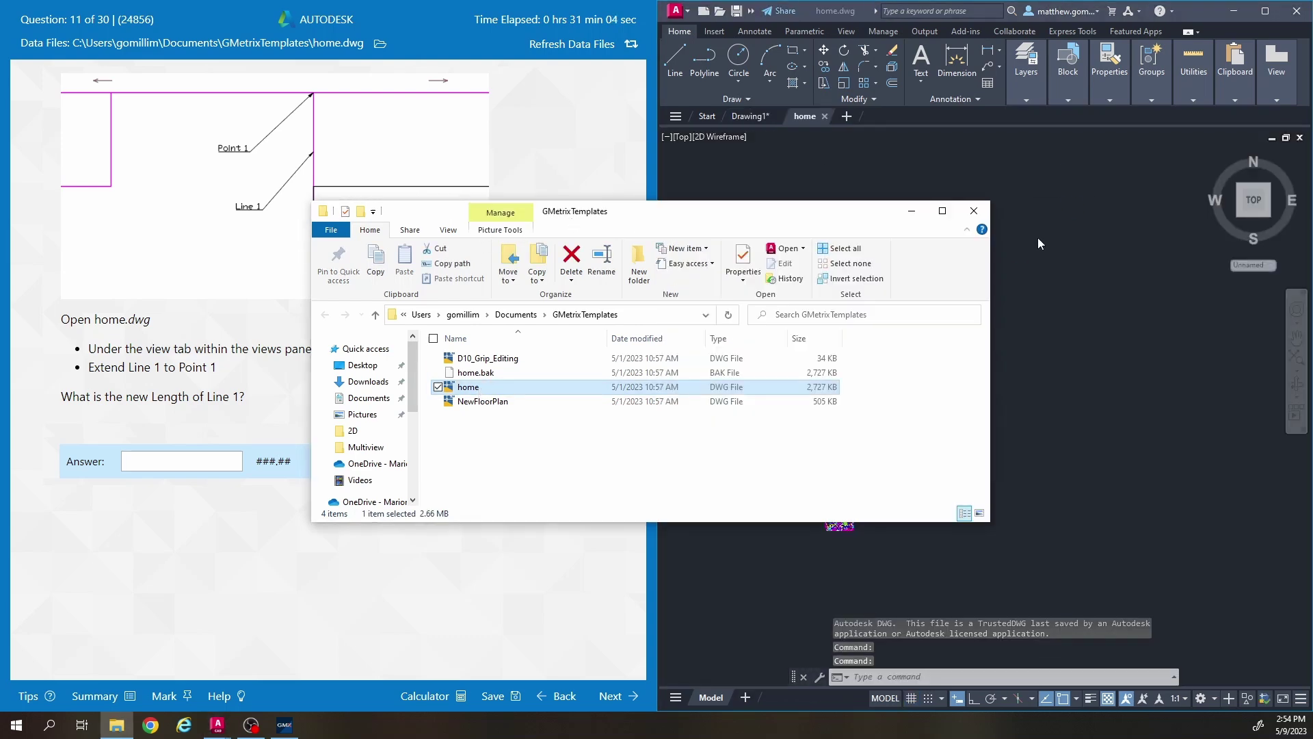
# - Close Explorer and switch home.dwg to the Trim named view under Custom Model Views
pyautogui.click(974, 211)
pyautogui.moveTo(893, 493); pyautogui.dragTo(938, 391, button='middle')
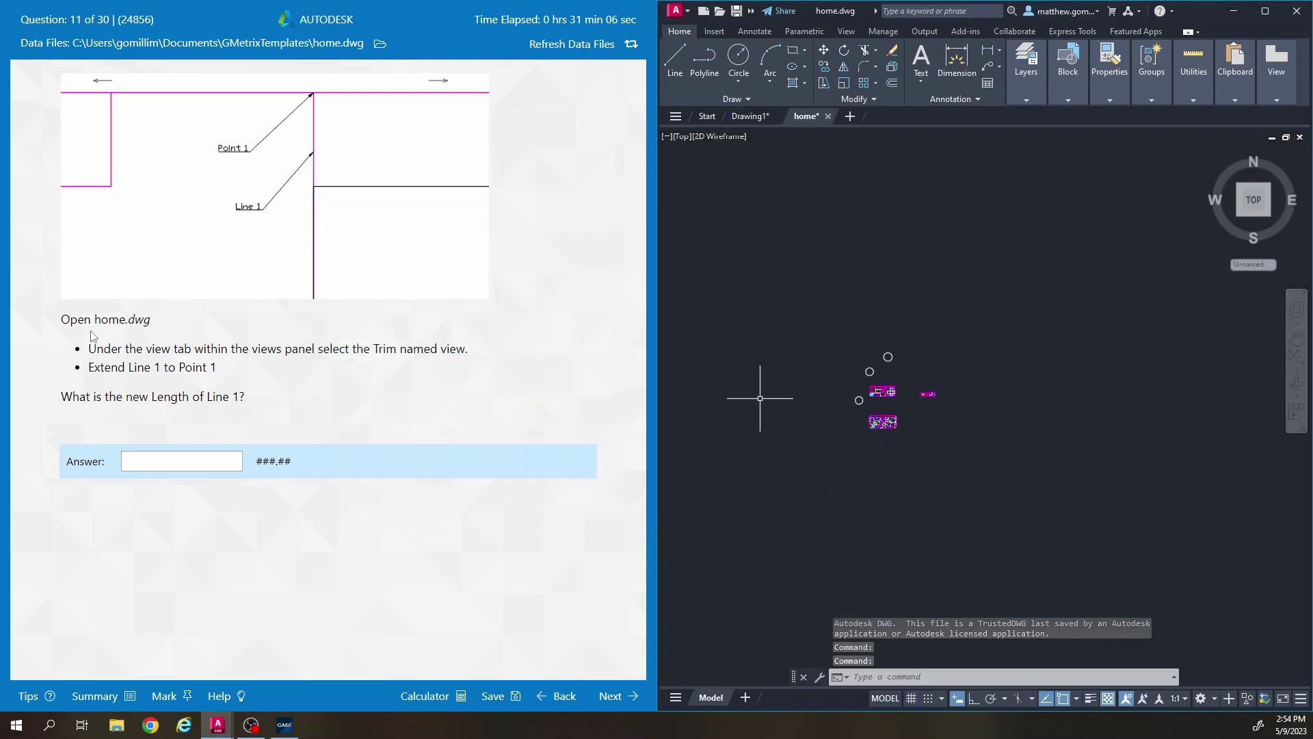
pyautogui.moveTo(88, 349); pyautogui.dragTo(445, 353)
pyautogui.click(738, 267)
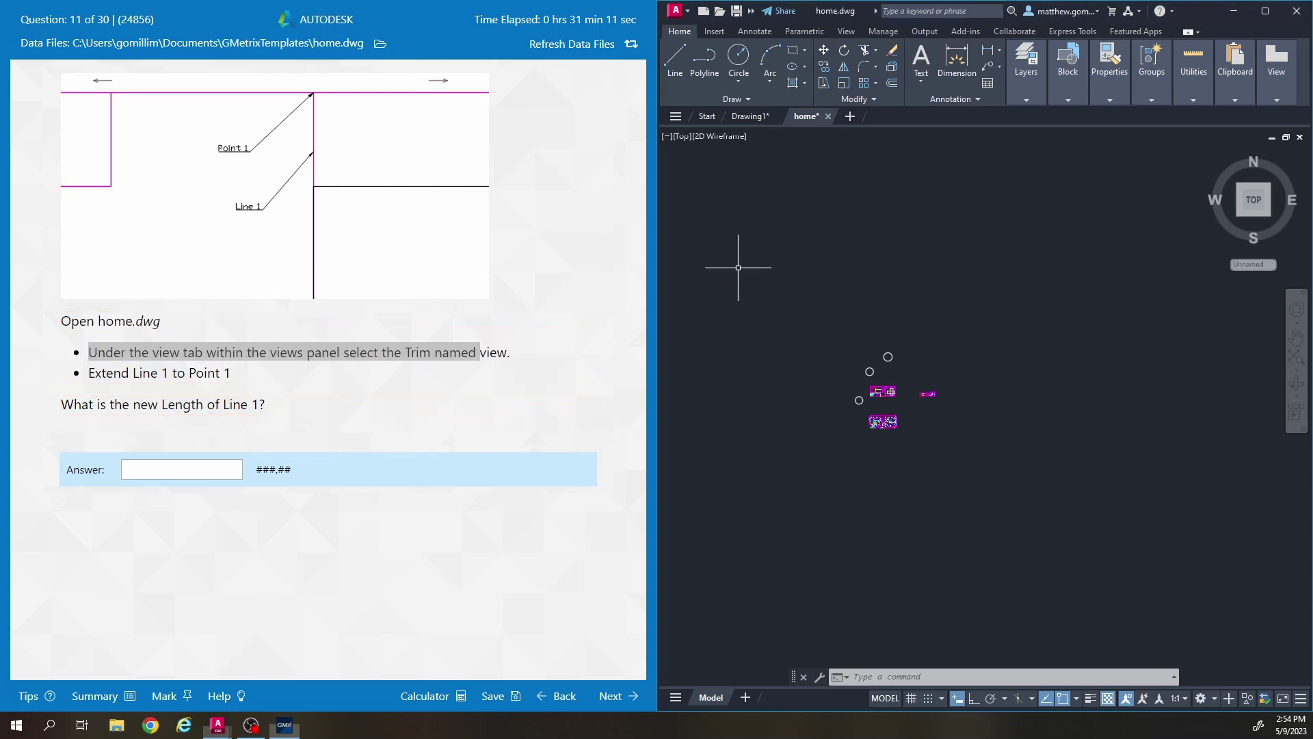
pyautogui.click(683, 138)
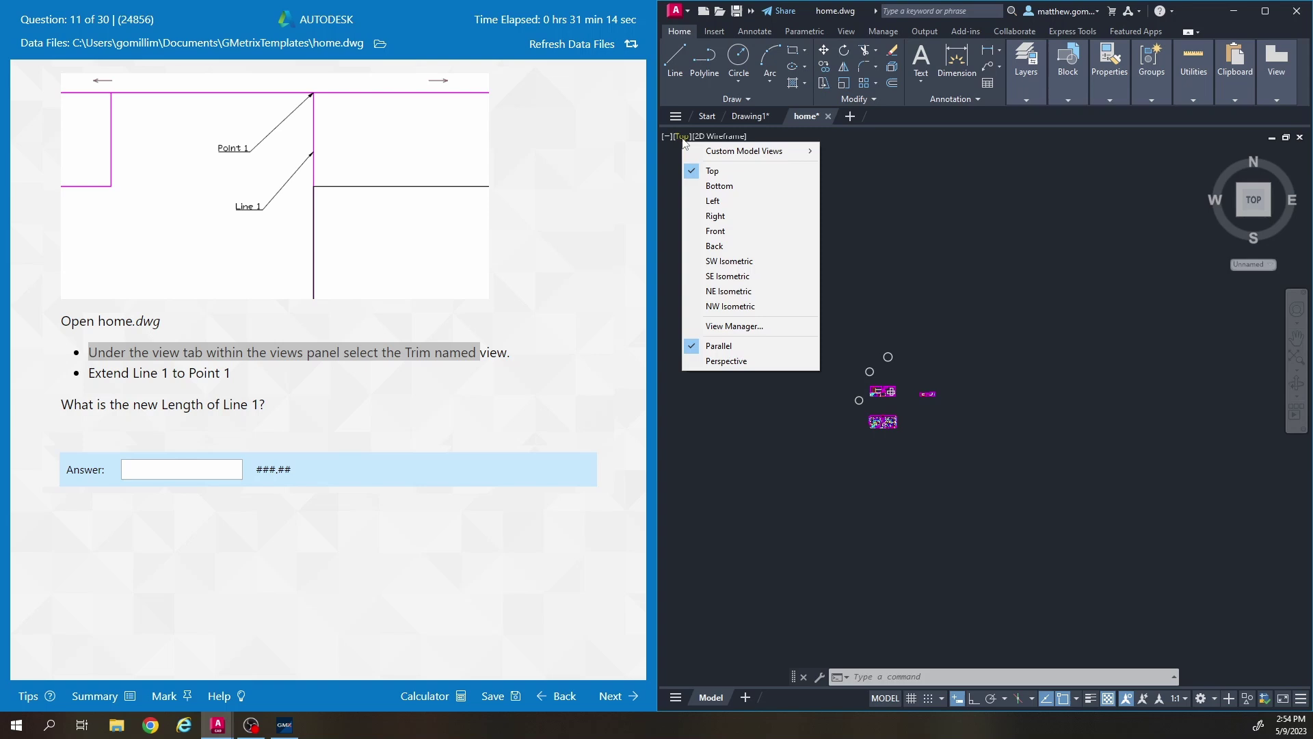
pyautogui.moveTo(724, 160)
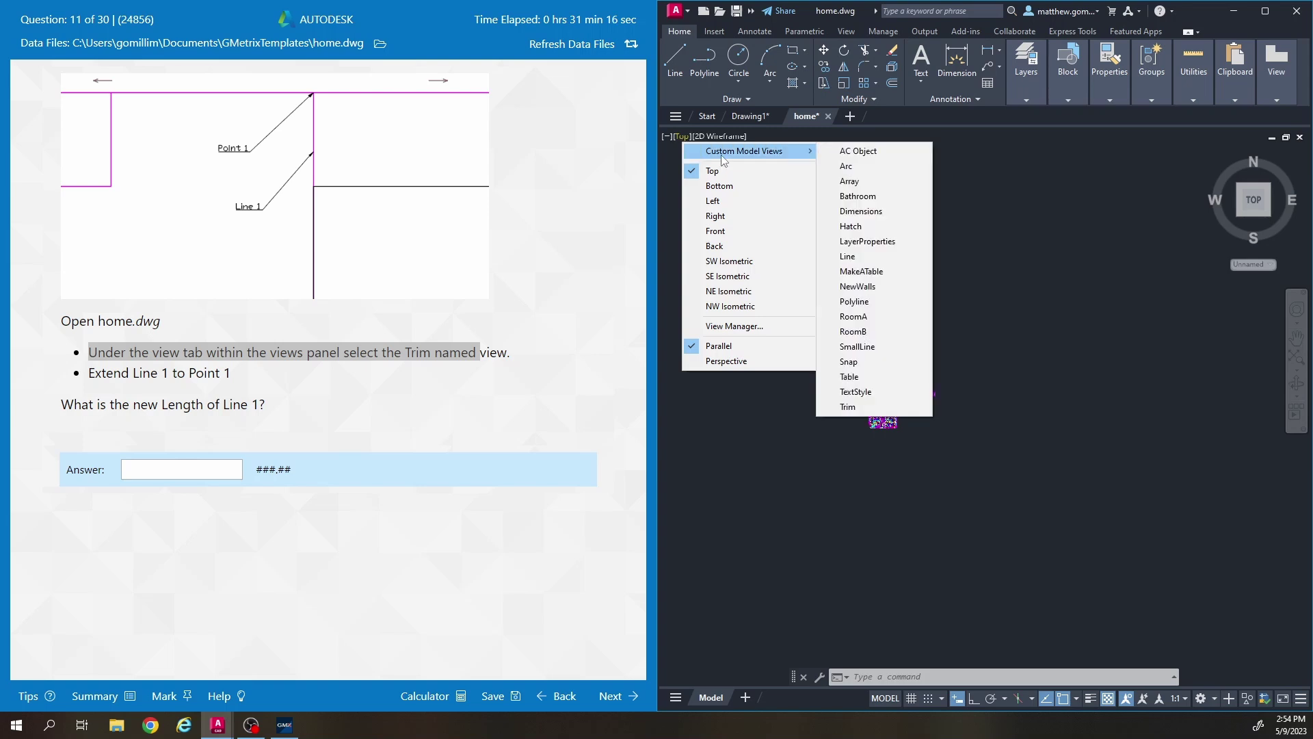
pyautogui.click(860, 407)
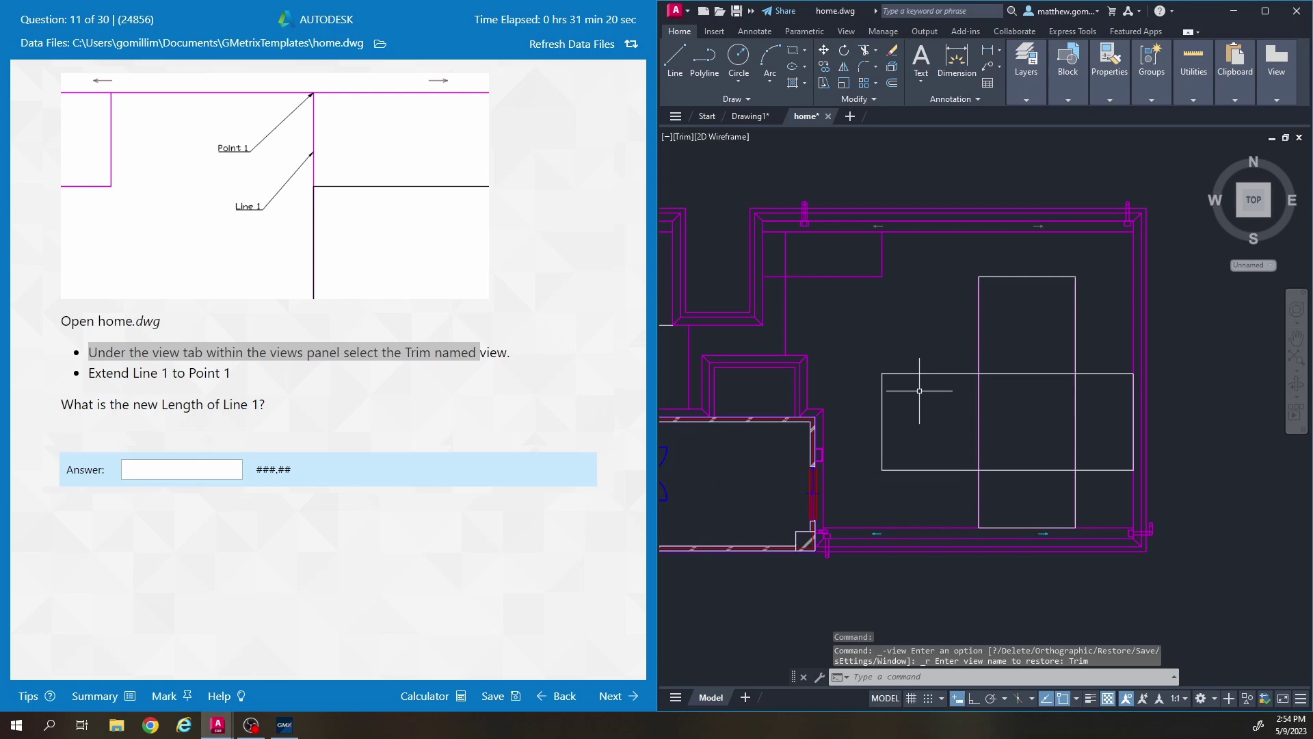
pyautogui.click(158, 371)
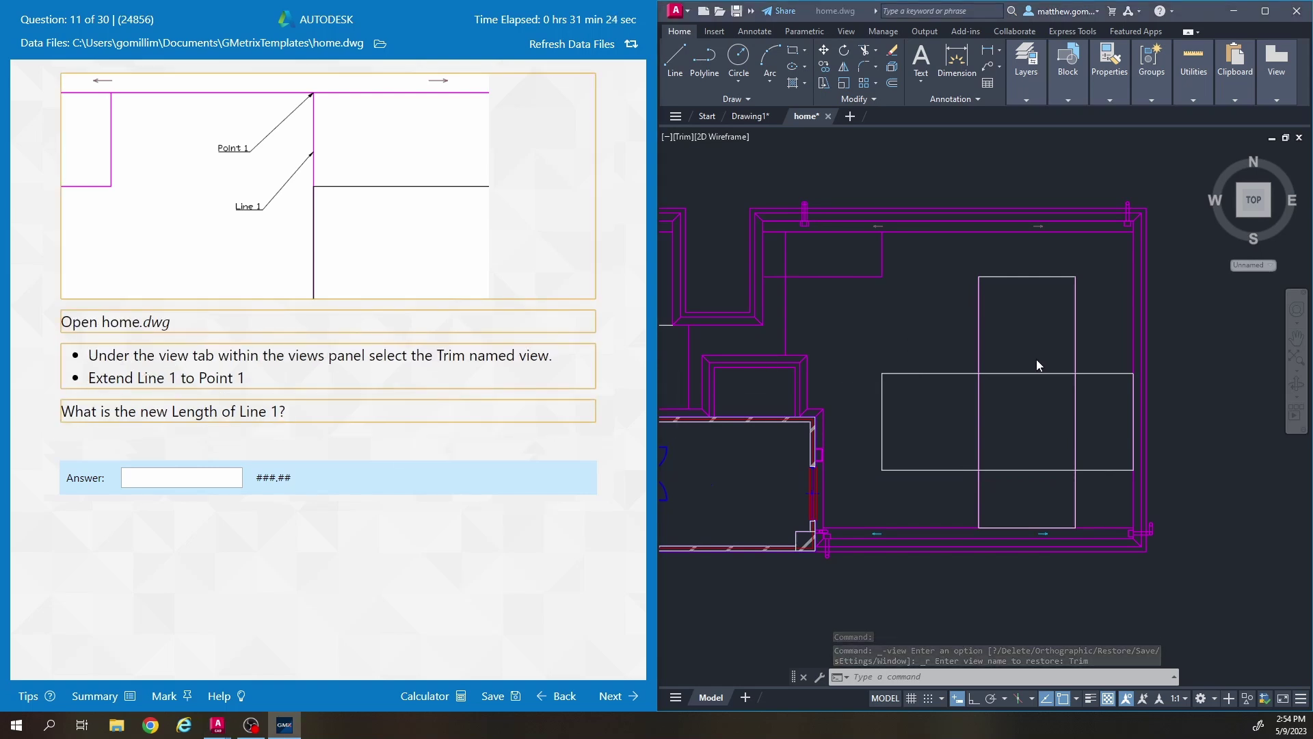
# - Select Line 1 alone, the tall rectangle's left vertical line
pyautogui.click(1011, 308)
pyautogui.scroll(2, 1063, 324)
pyautogui.moveTo(1064, 324); pyautogui.dragTo(1003, 327, button='middle')
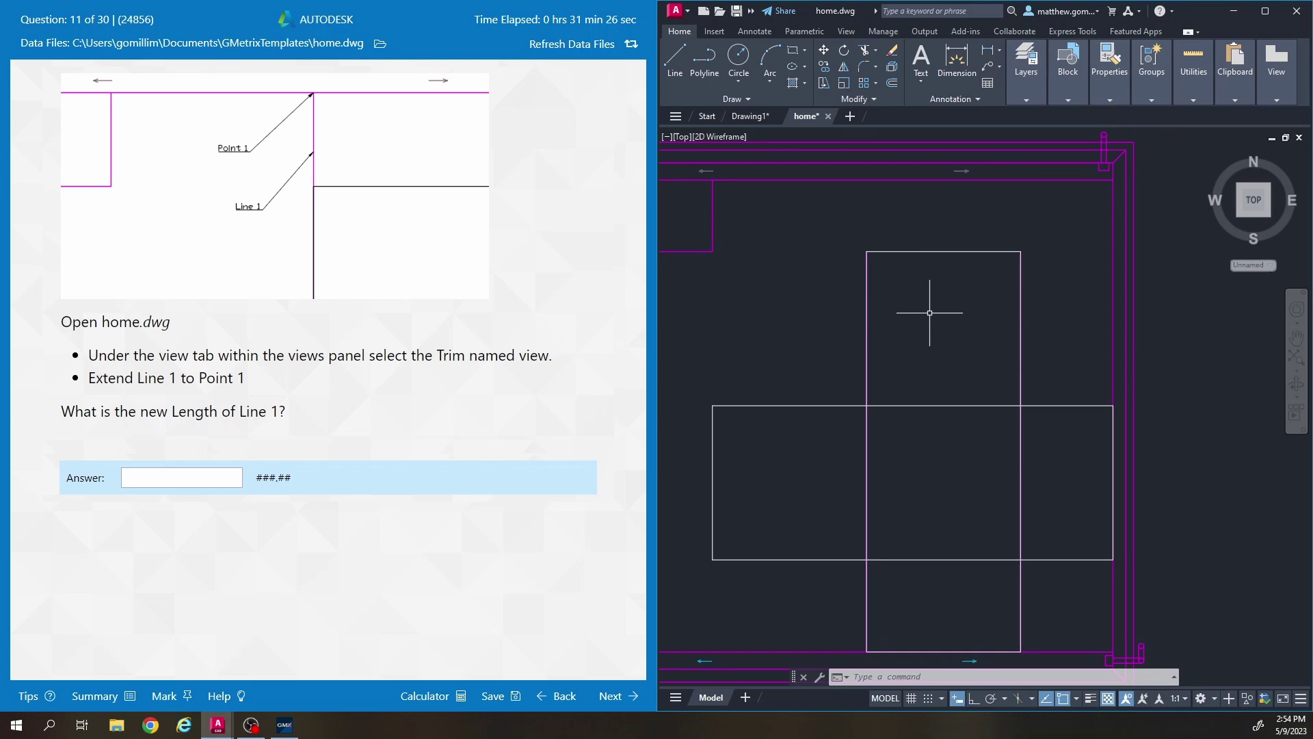
pyautogui.click(868, 276)
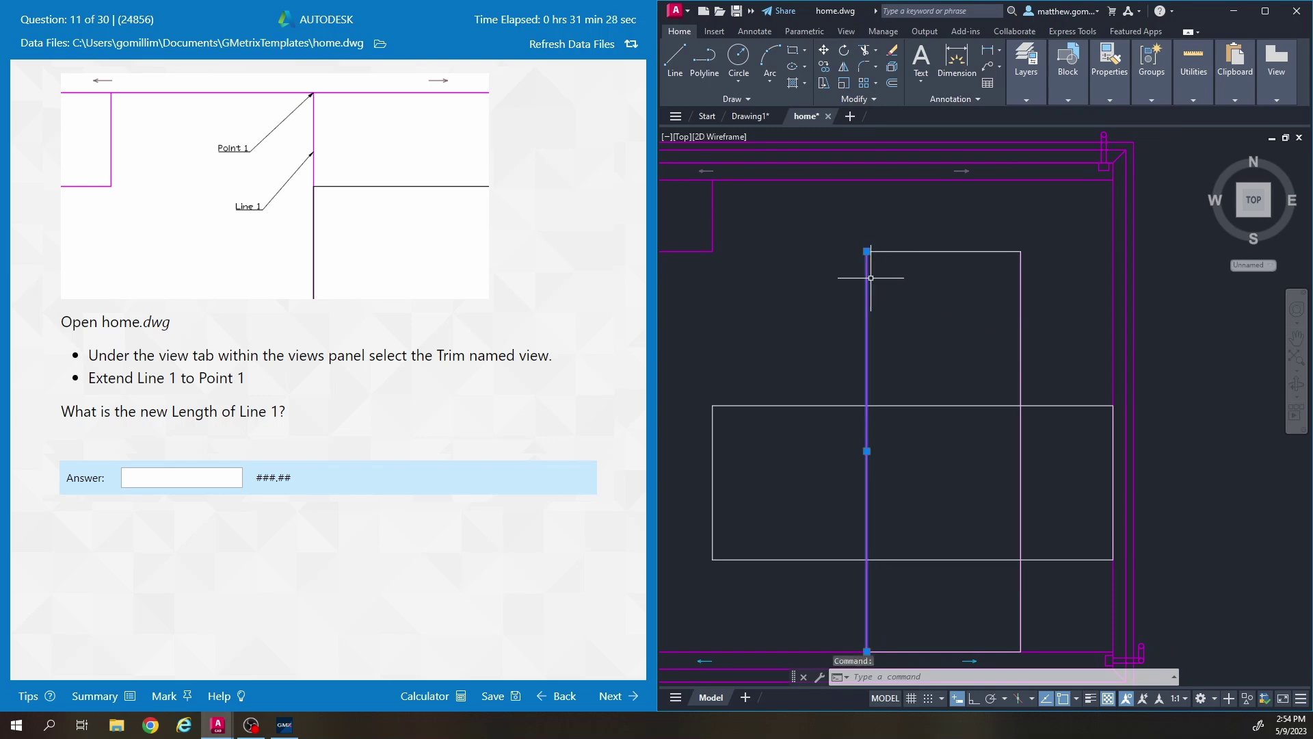
pyautogui.press('Escape')
pyautogui.click(905, 251)
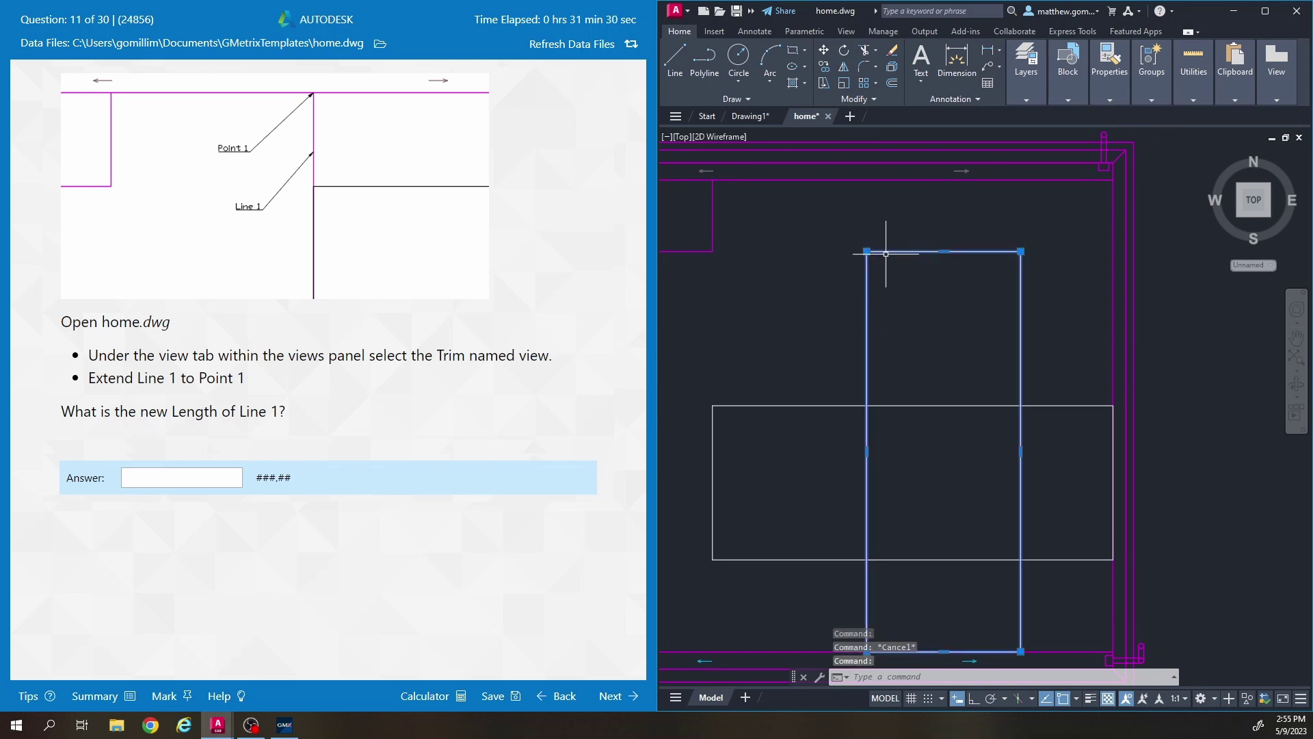
pyautogui.press('Escape')
pyautogui.click(866, 273)
pyautogui.press('Escape')
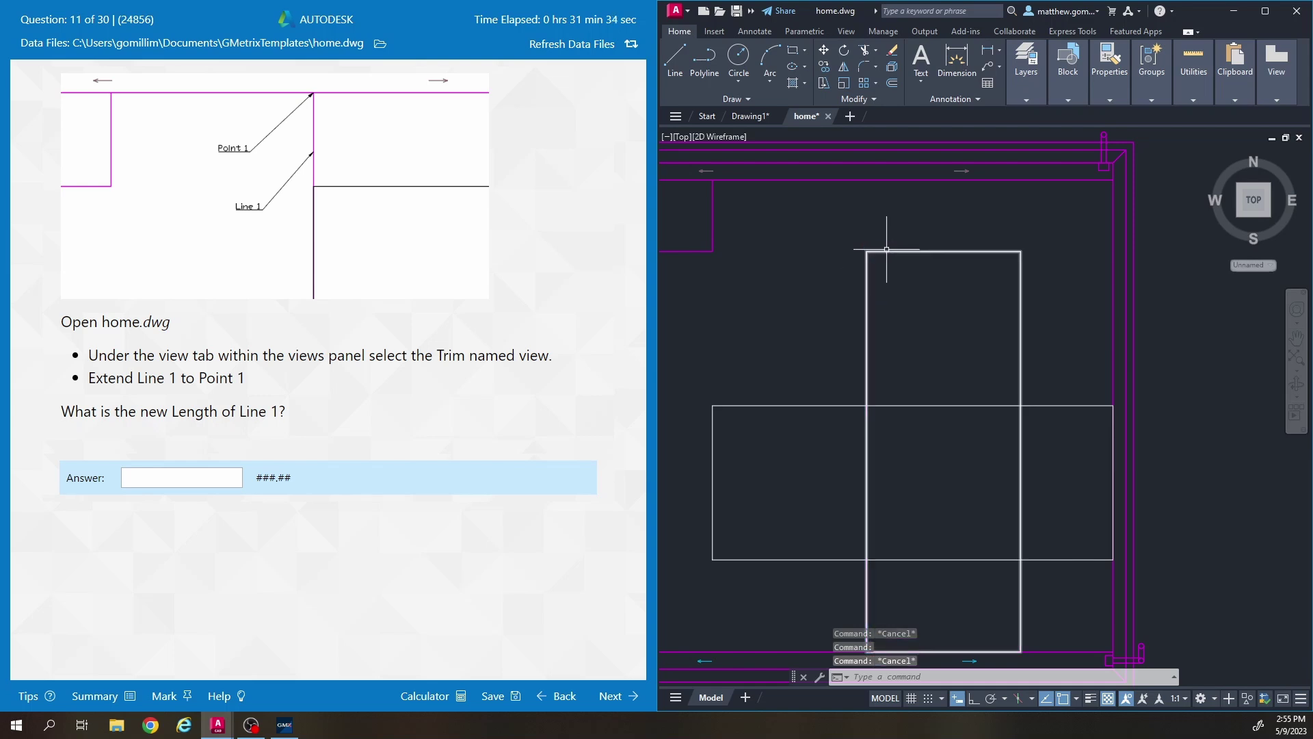
pyautogui.click(896, 251)
pyautogui.press('Escape')
pyautogui.click(866, 280)
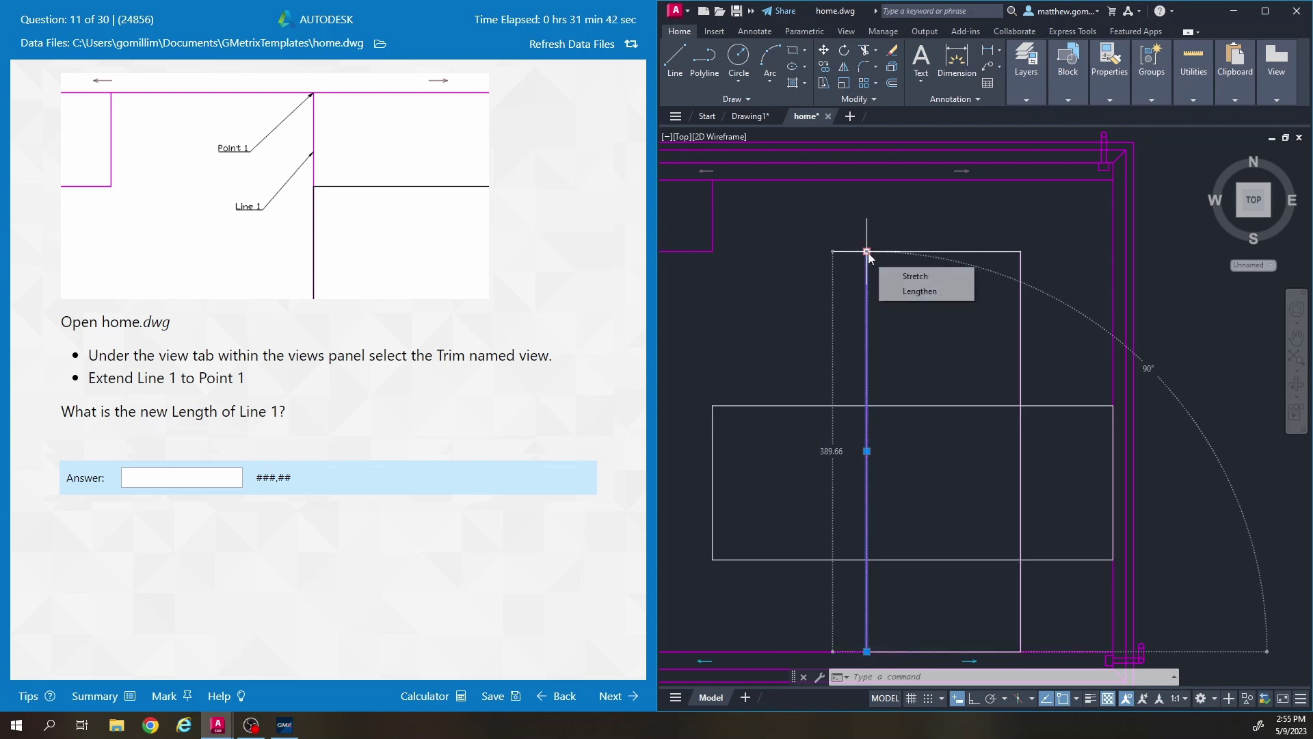
# - Grip-stretch Line 1's top endpoint up to Point 1 on the magenta wall line
pyautogui.click(866, 251)
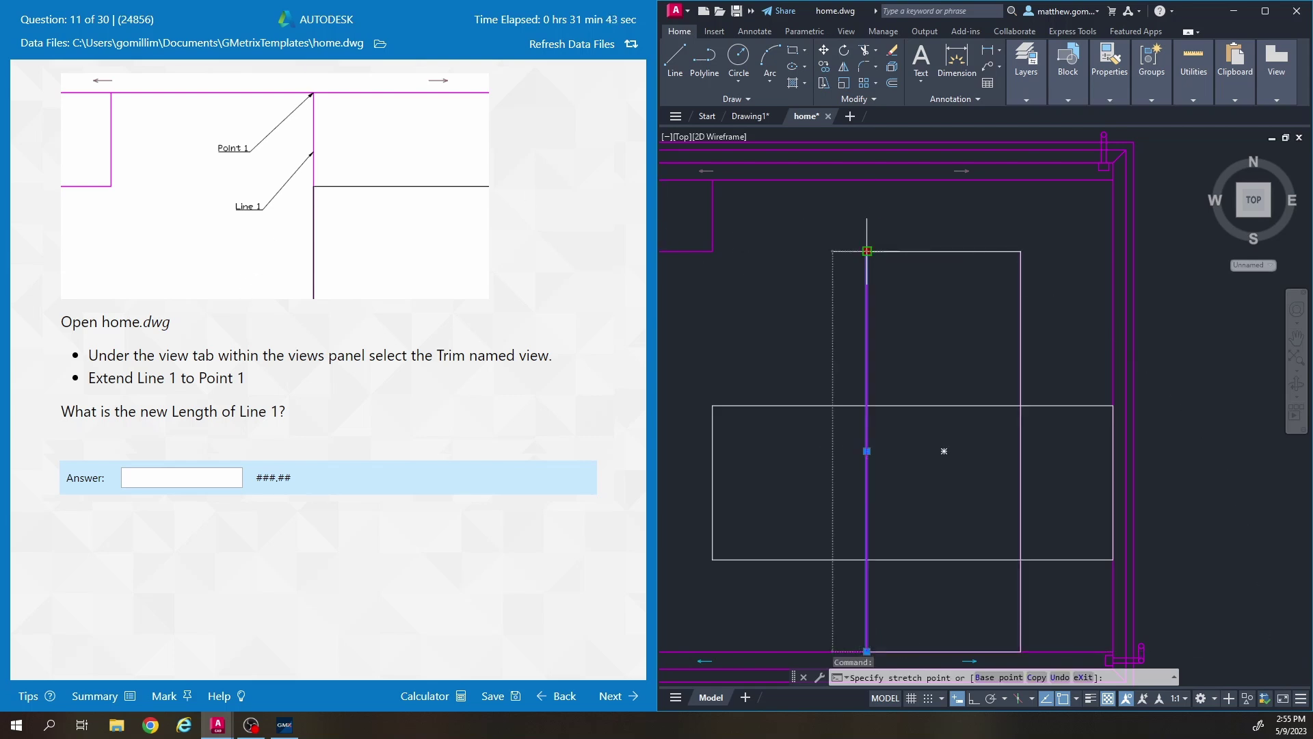
pyautogui.click(867, 180)
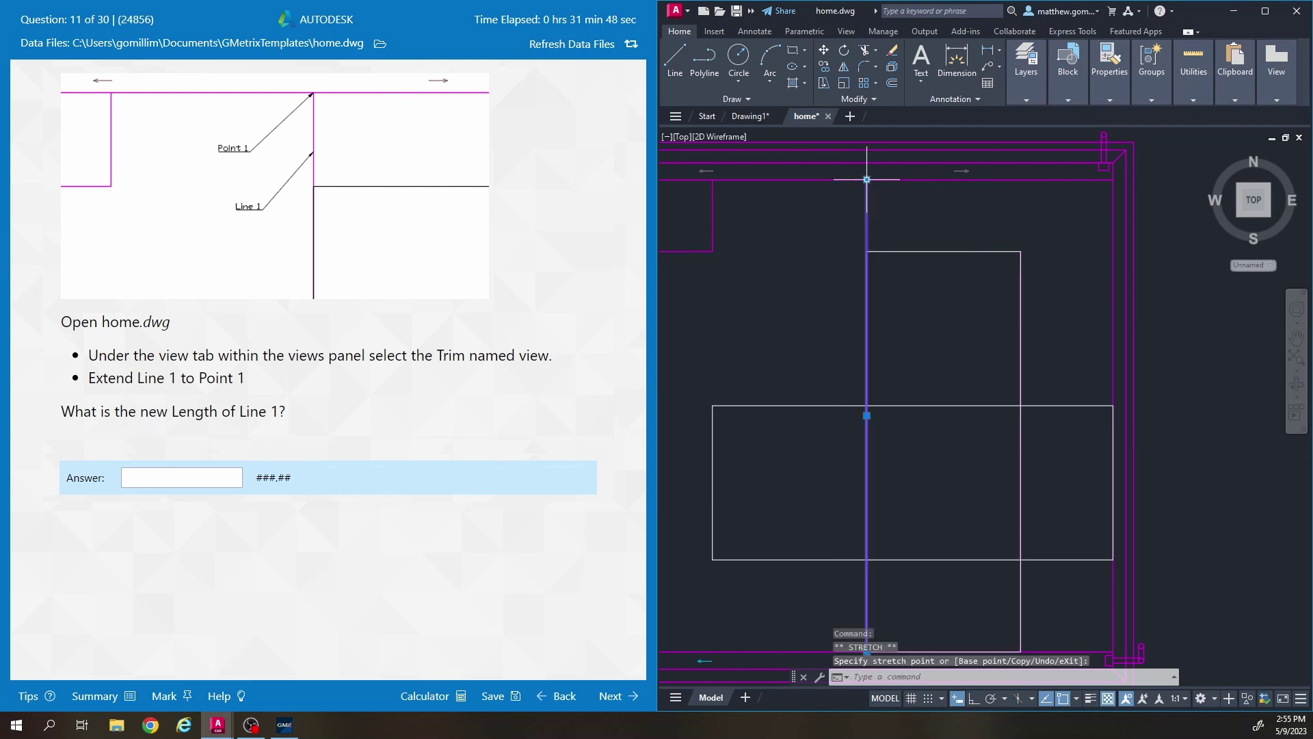
pyautogui.click(867, 180)
pyautogui.press('Escape')
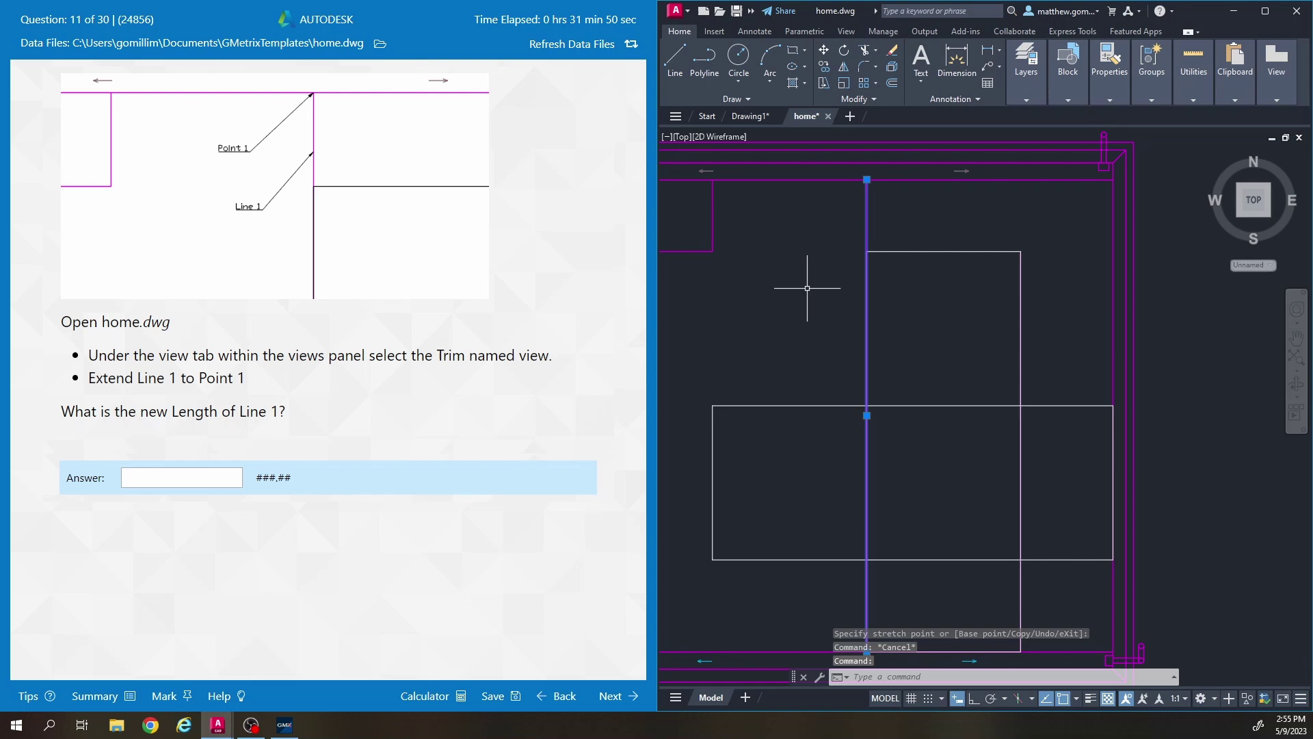
pyautogui.moveTo(806, 284); pyautogui.dragTo(973, 314, button='middle')
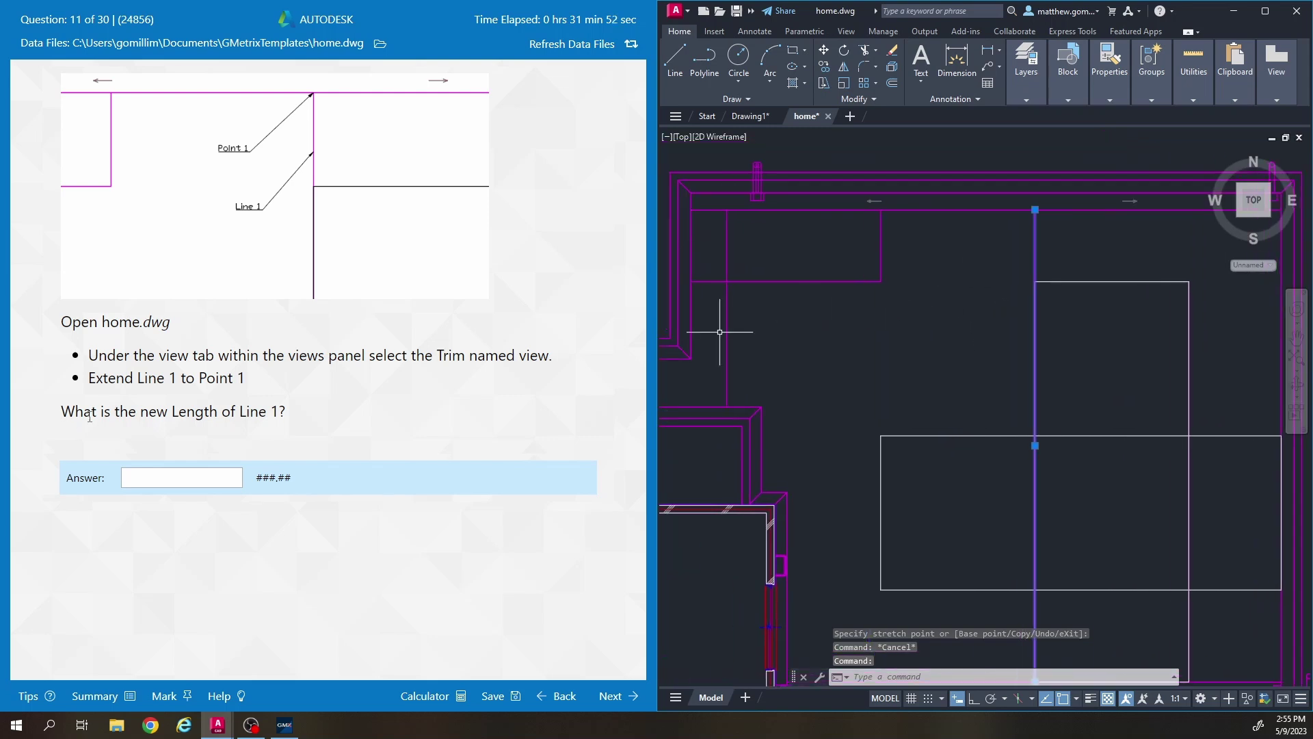
# - Read Line 1's length of 459.25 in Properties and submit it as the answer
pyautogui.rightClick(970, 295)
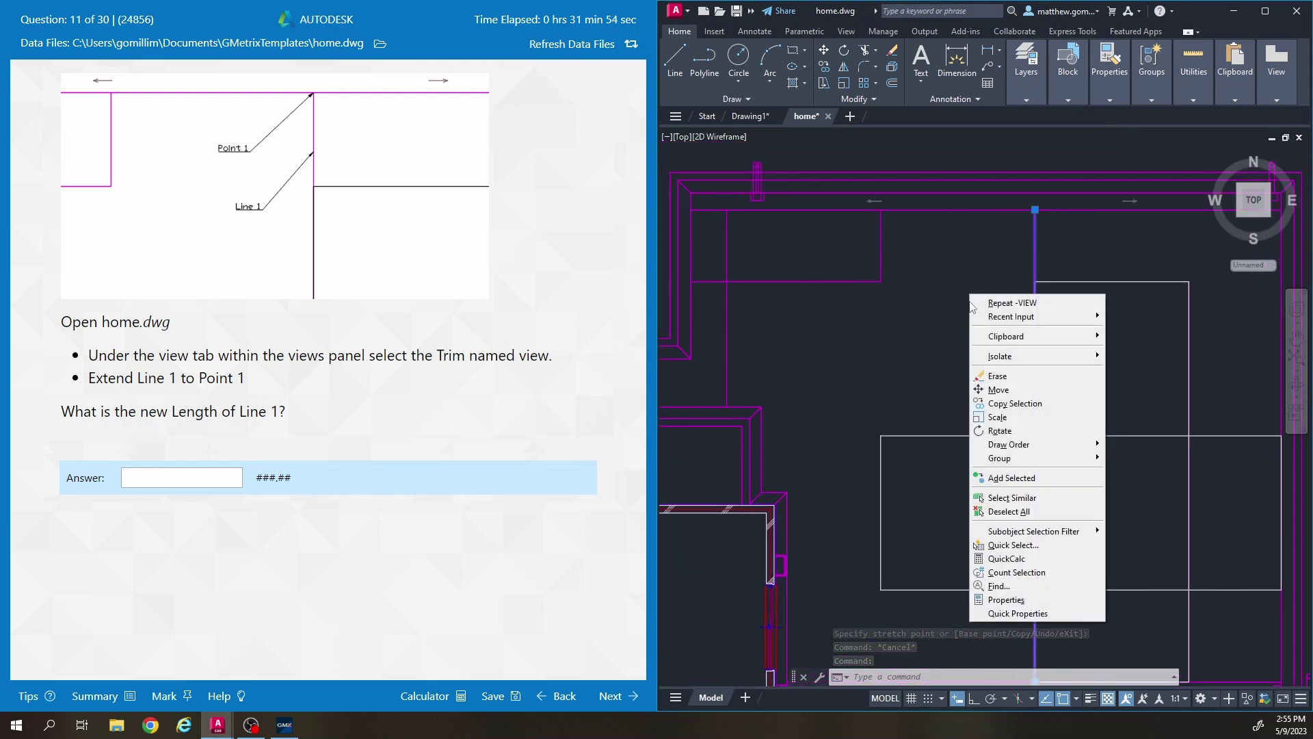
pyautogui.click(1024, 602)
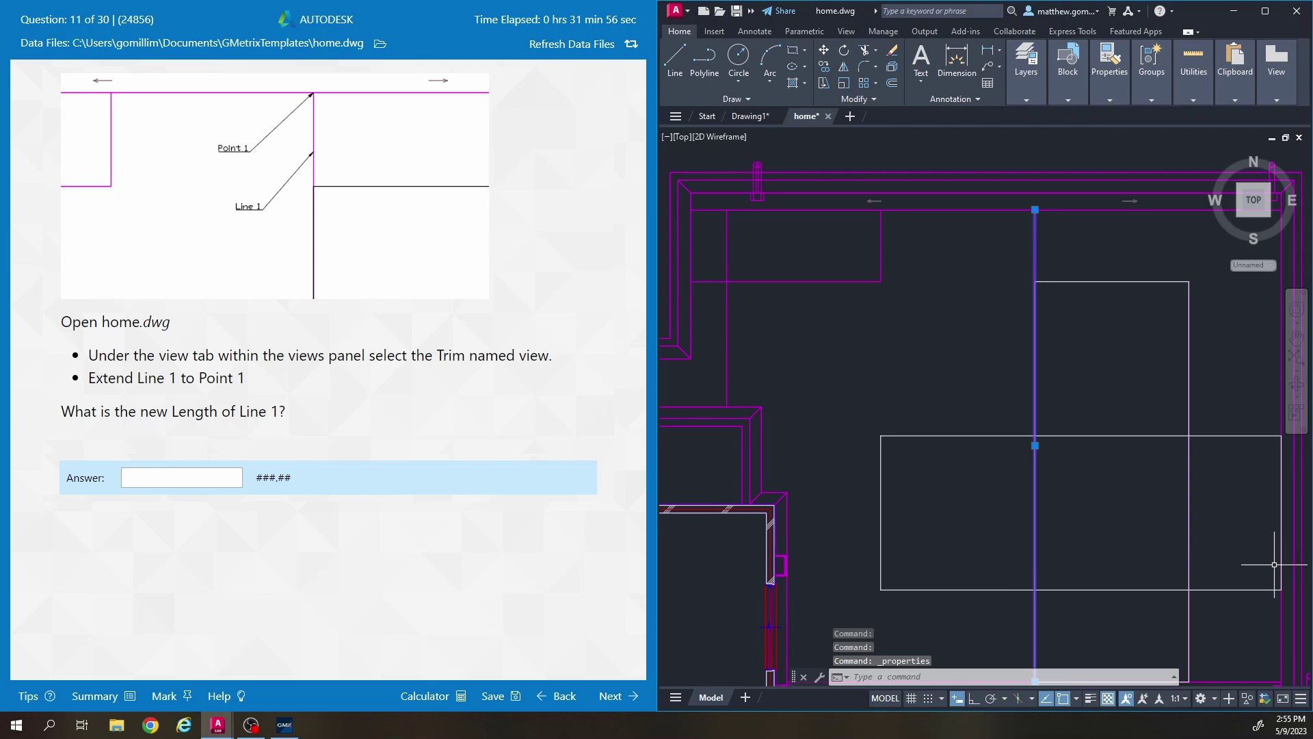
pyautogui.moveTo(1110, 331)
pyautogui.mouseDown()
pyautogui.moveTo(913, 304)
pyautogui.moveTo(814, 322)
pyautogui.moveTo(697, 294)
pyautogui.mouseUp()
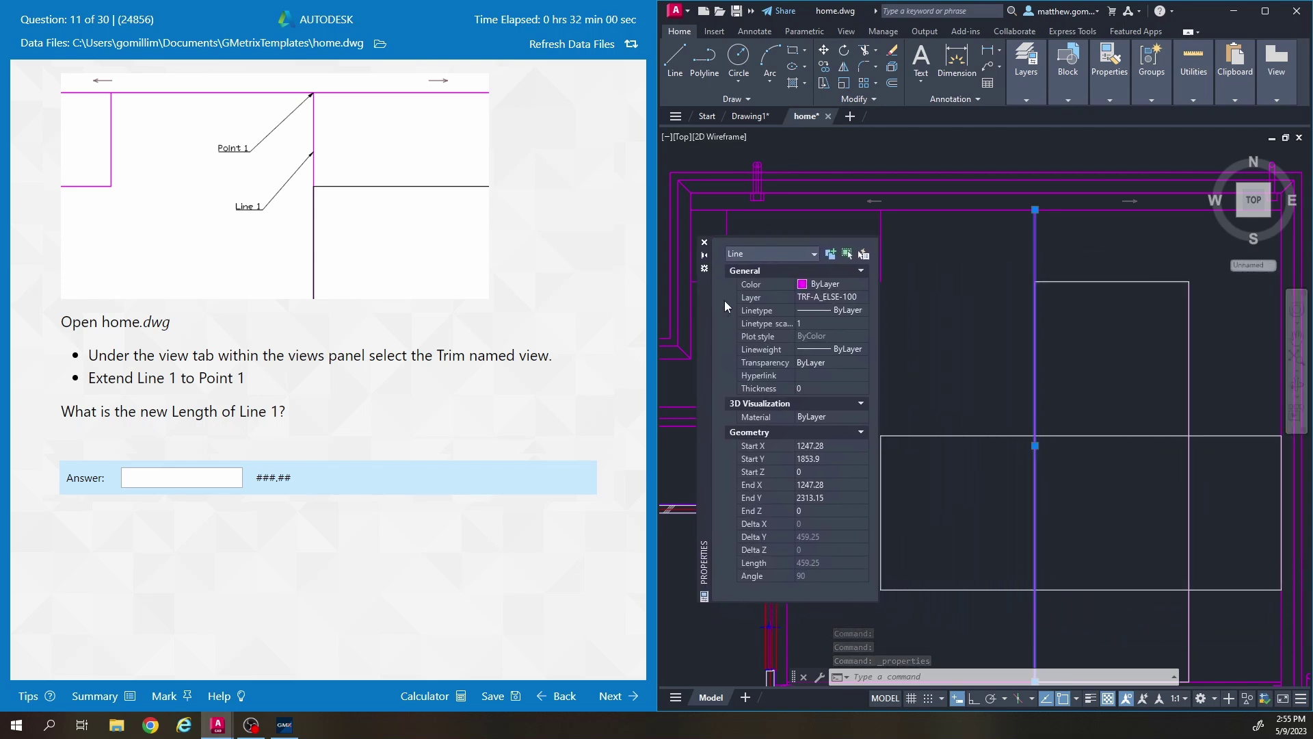
pyautogui.click(200, 479)
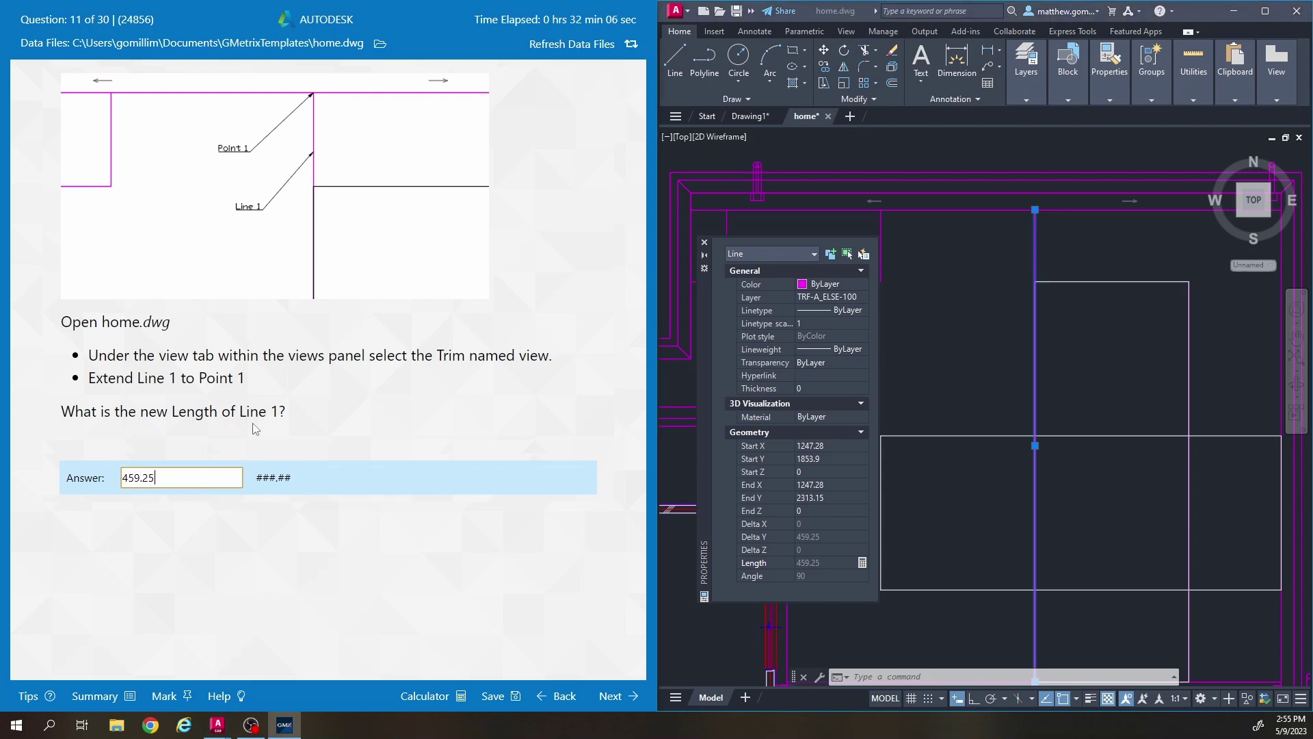
pyautogui.click(642, 695)
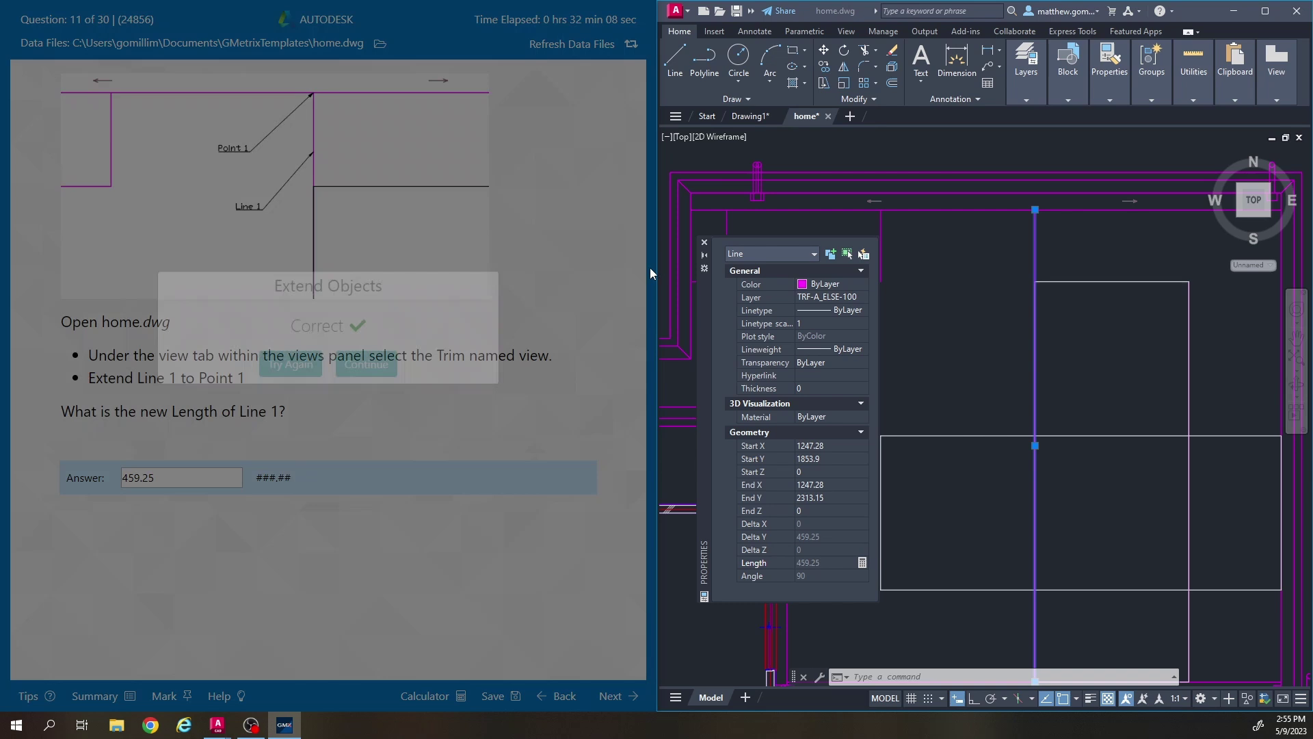
# - Continue to question 12, close the Properties palette and deselect Line 1
pyautogui.click(367, 392)
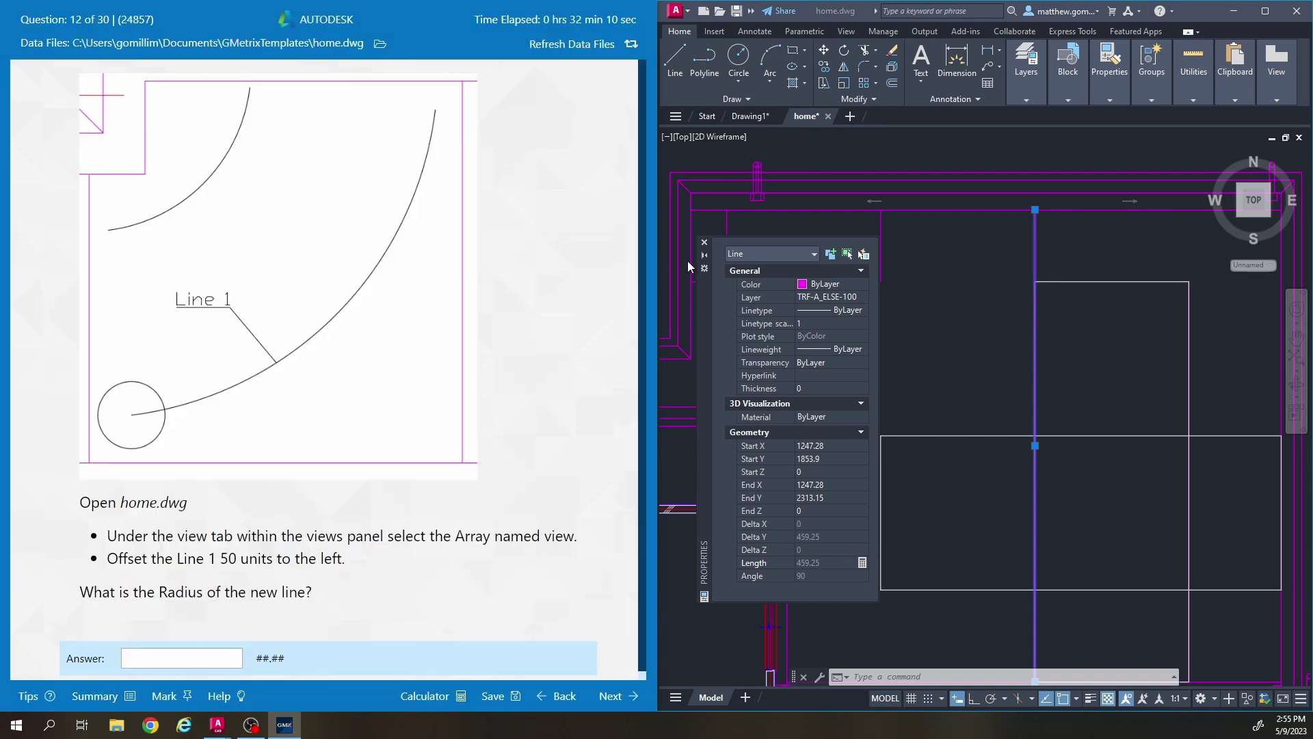
pyautogui.click(704, 243)
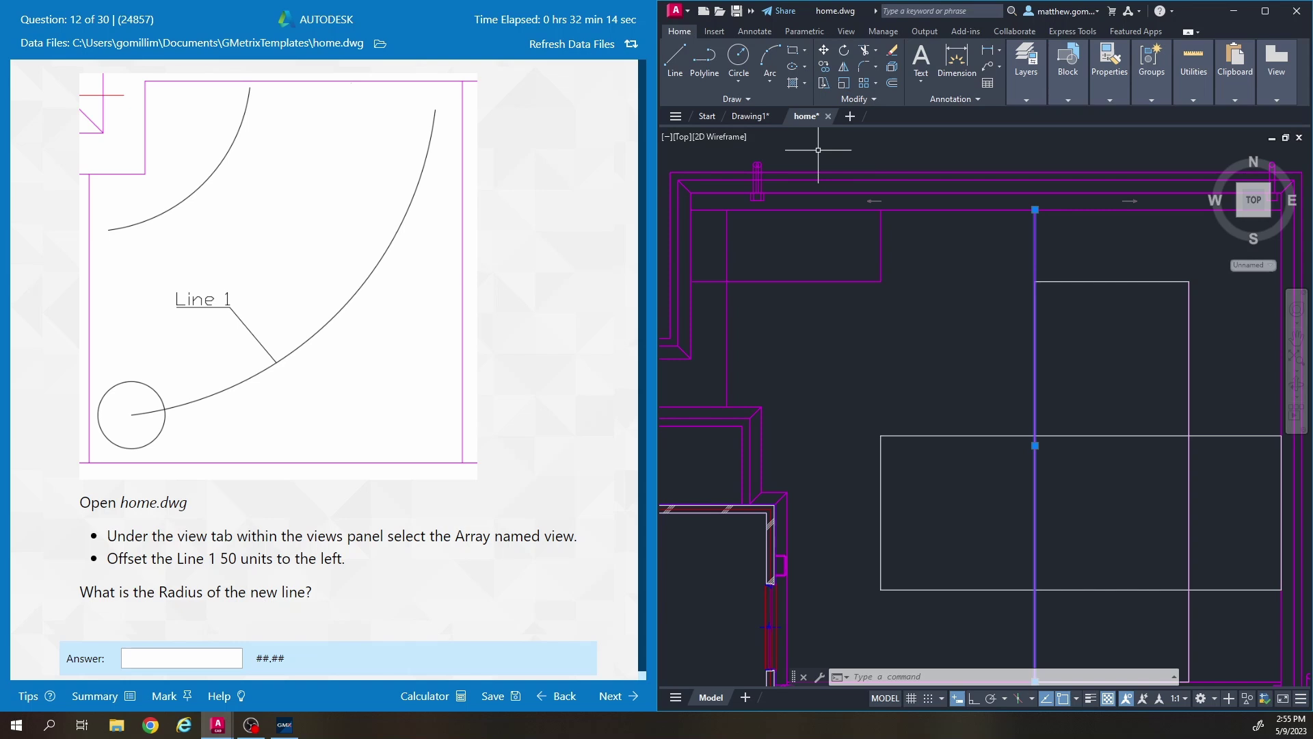
pyautogui.scroll(-2, 880, 381)
pyautogui.press('Escape')
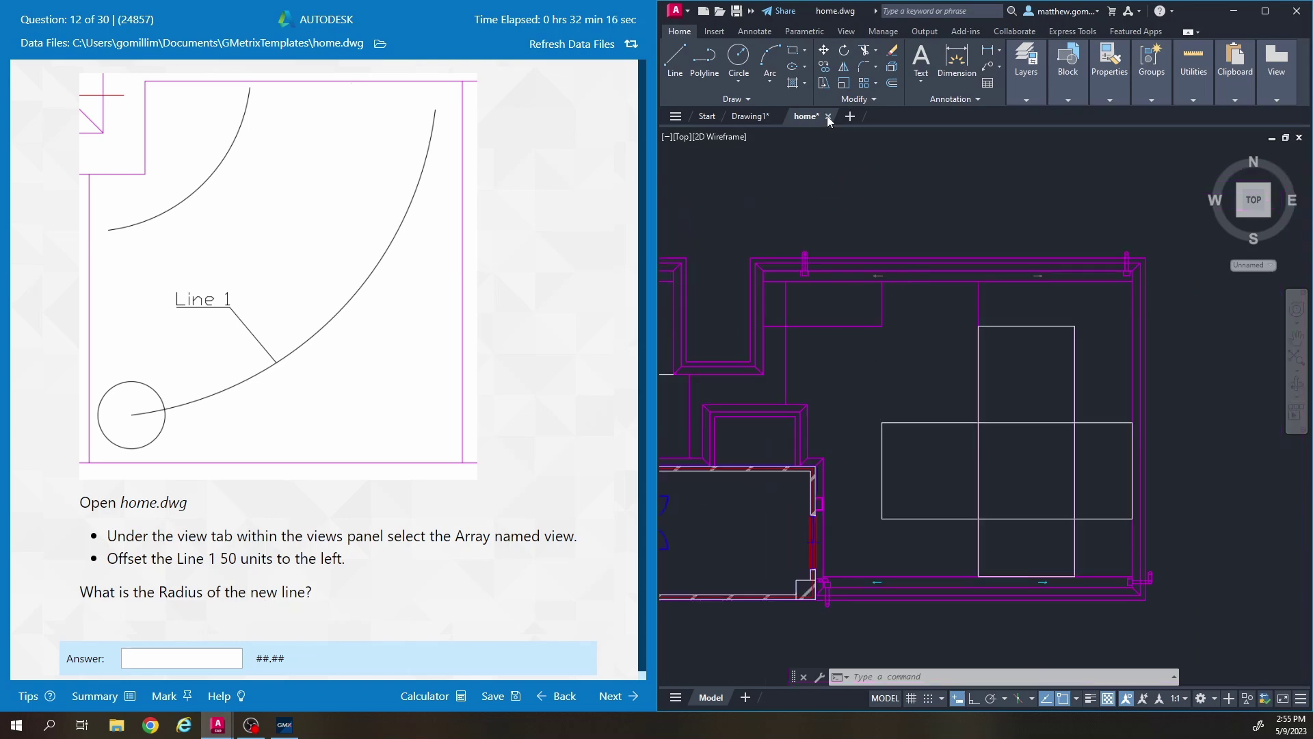
# - Close home.dwg without saving and reopen it from Recent Documents
pyautogui.click(829, 117)
pyautogui.click(1030, 392)
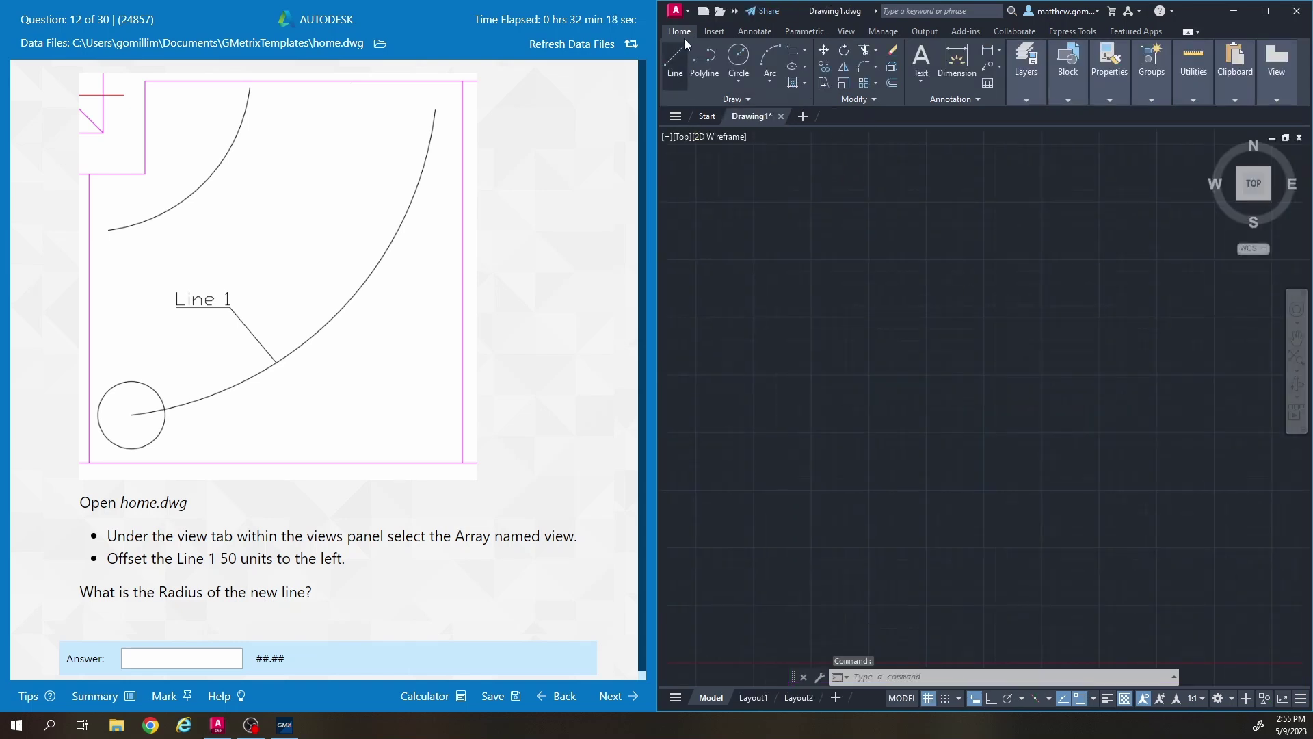
pyautogui.click(676, 11)
pyautogui.click(801, 104)
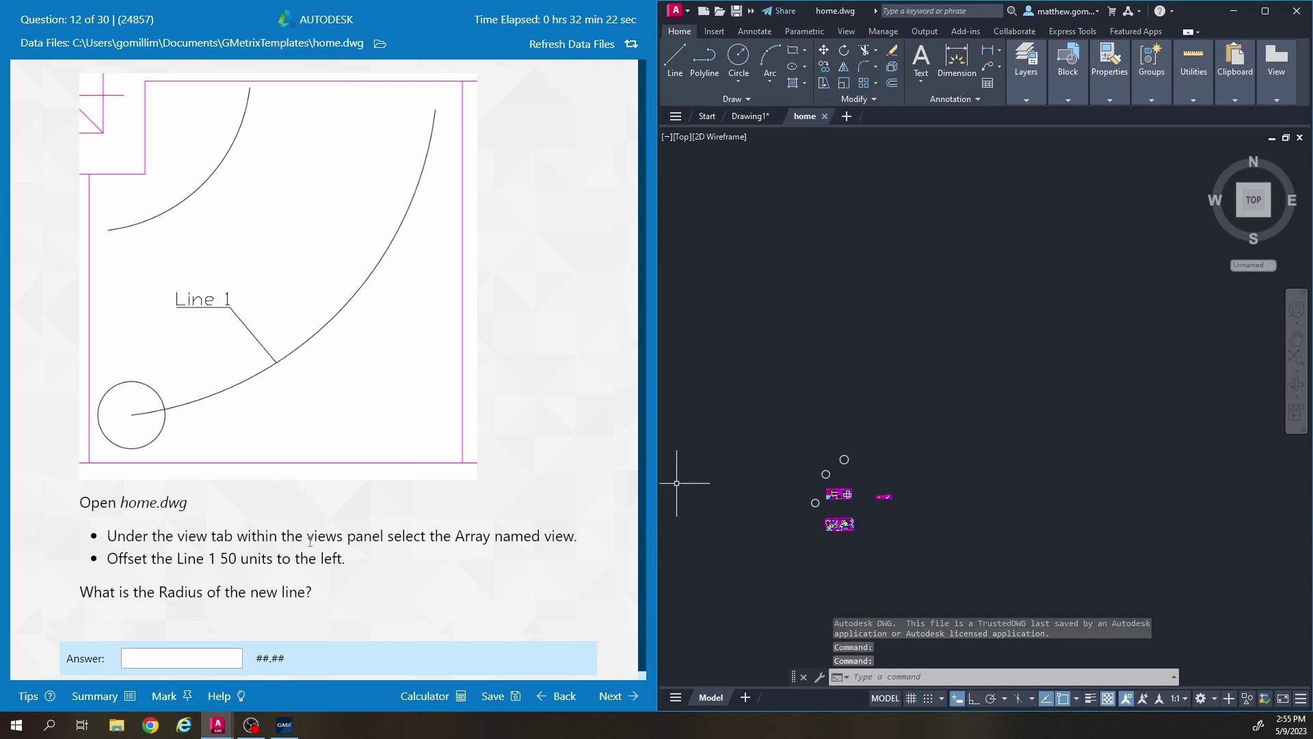
# - Restore the Array named view from Custom Model Views in the viewport control
pyautogui.click(684, 140)
pyautogui.moveTo(711, 147)
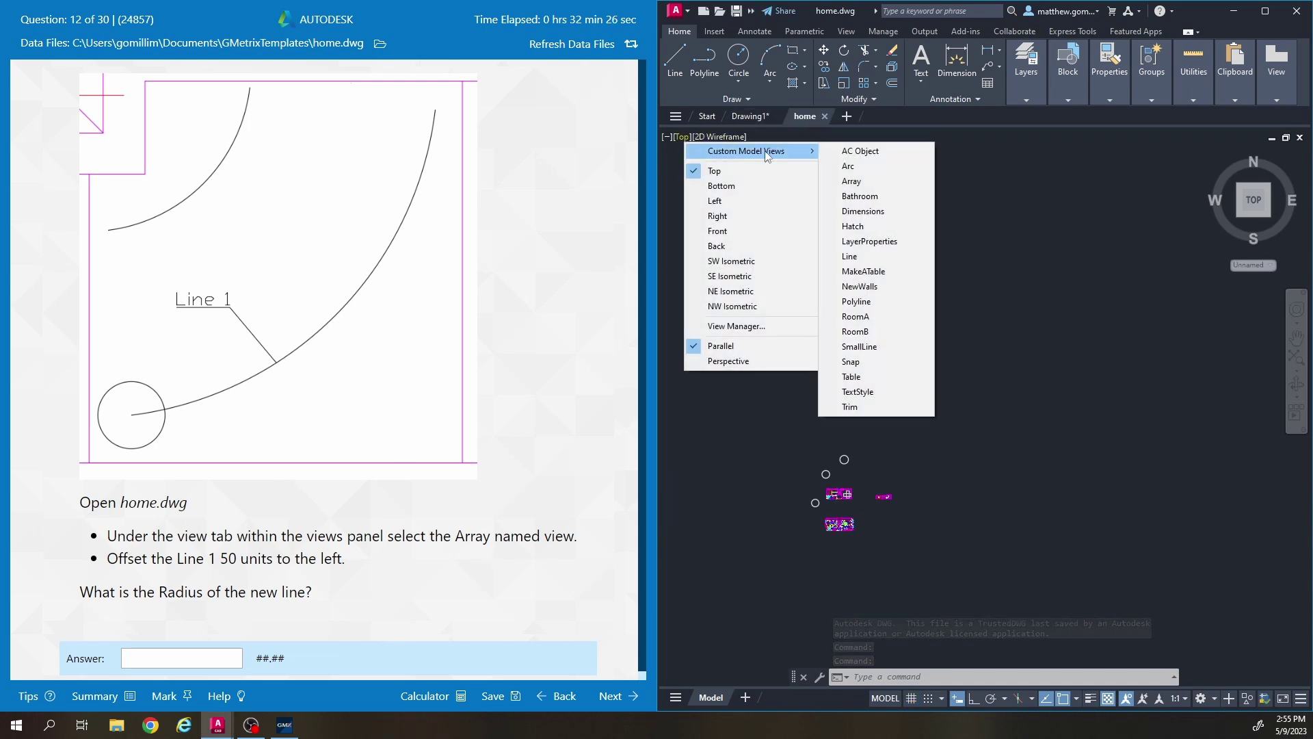
pyautogui.click(864, 179)
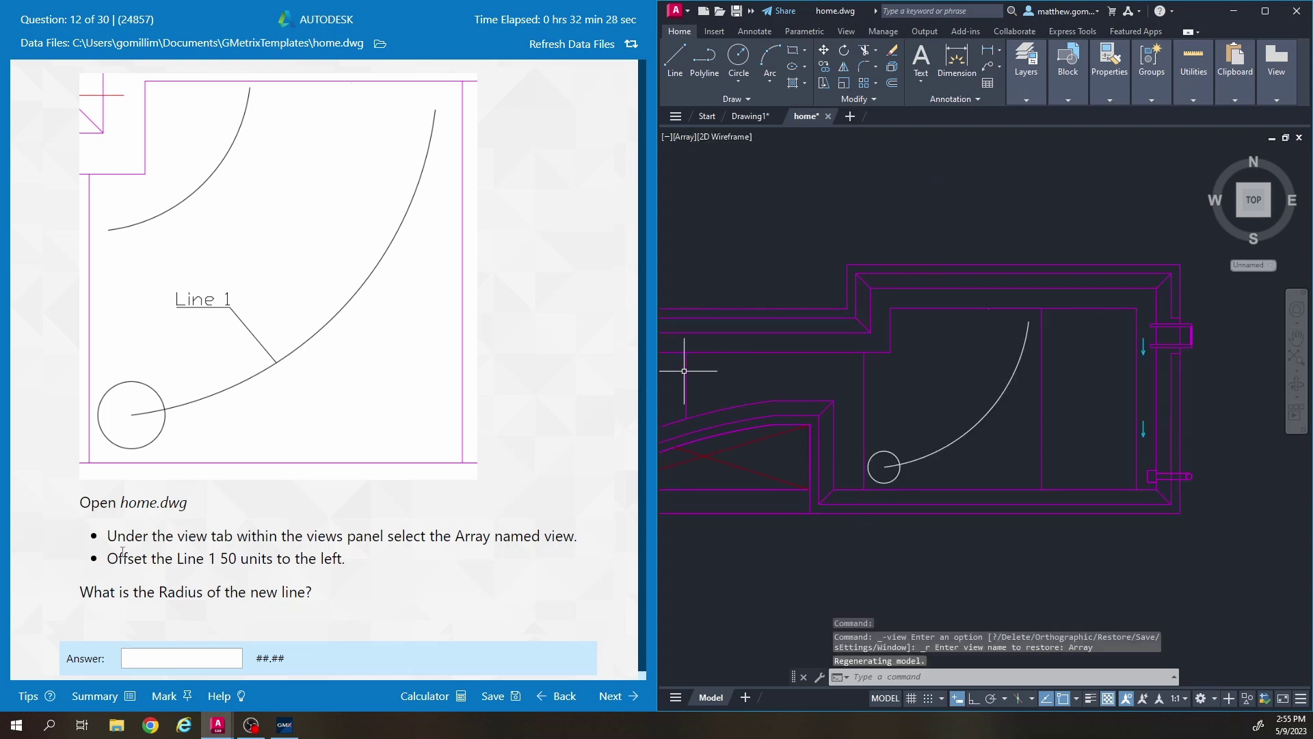
pyautogui.moveTo(108, 559); pyautogui.dragTo(216, 561)
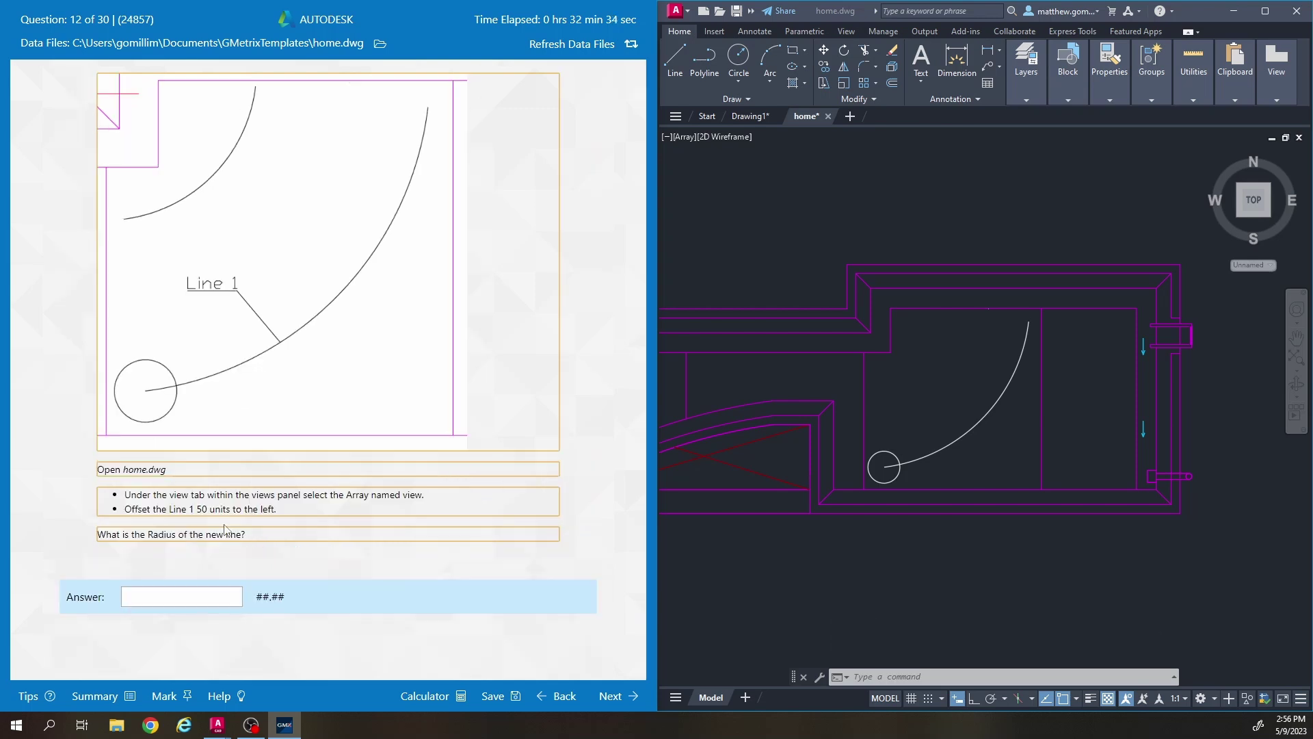
# - Show the Line 1 arc's properties, radius 140.32, then deselect it and recentre the room
pyautogui.click(923, 390)
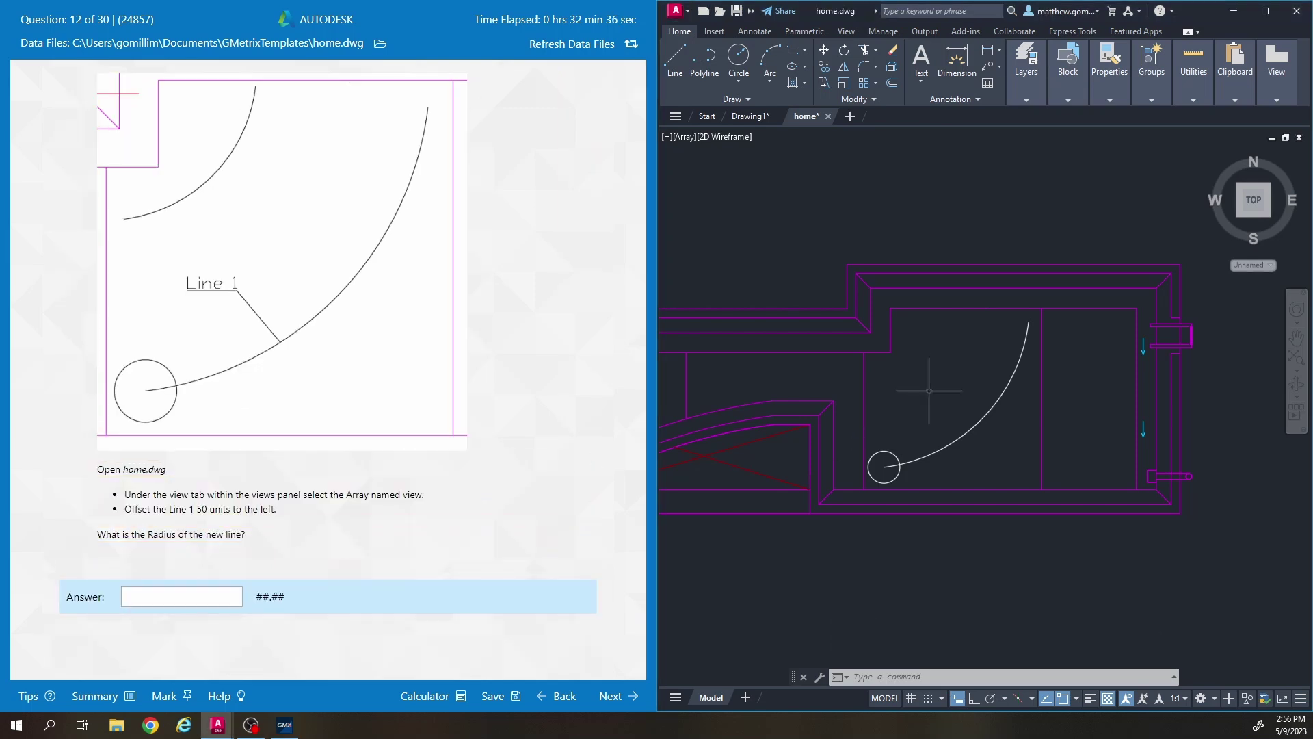
pyautogui.click(935, 451)
pyautogui.rightClick(935, 451)
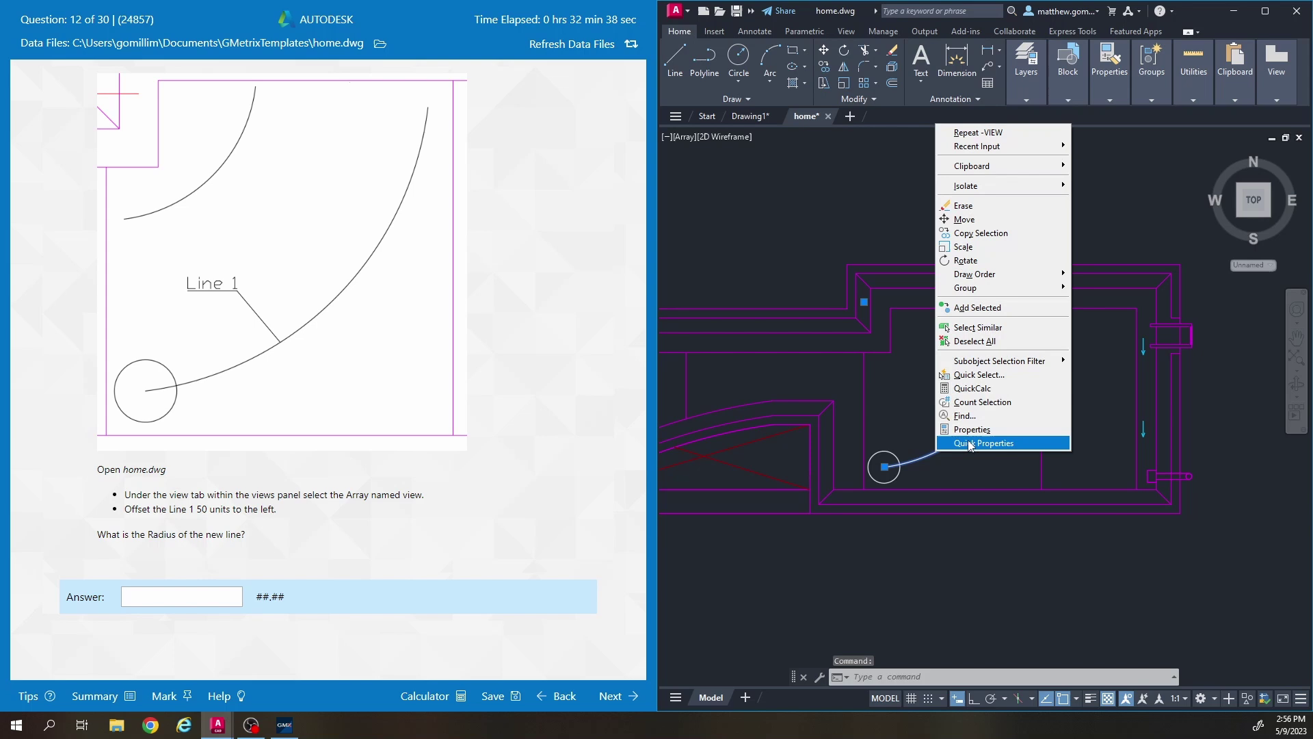
pyautogui.click(954, 437)
pyautogui.moveTo(913, 273); pyautogui.dragTo(1085, 294, button='middle')
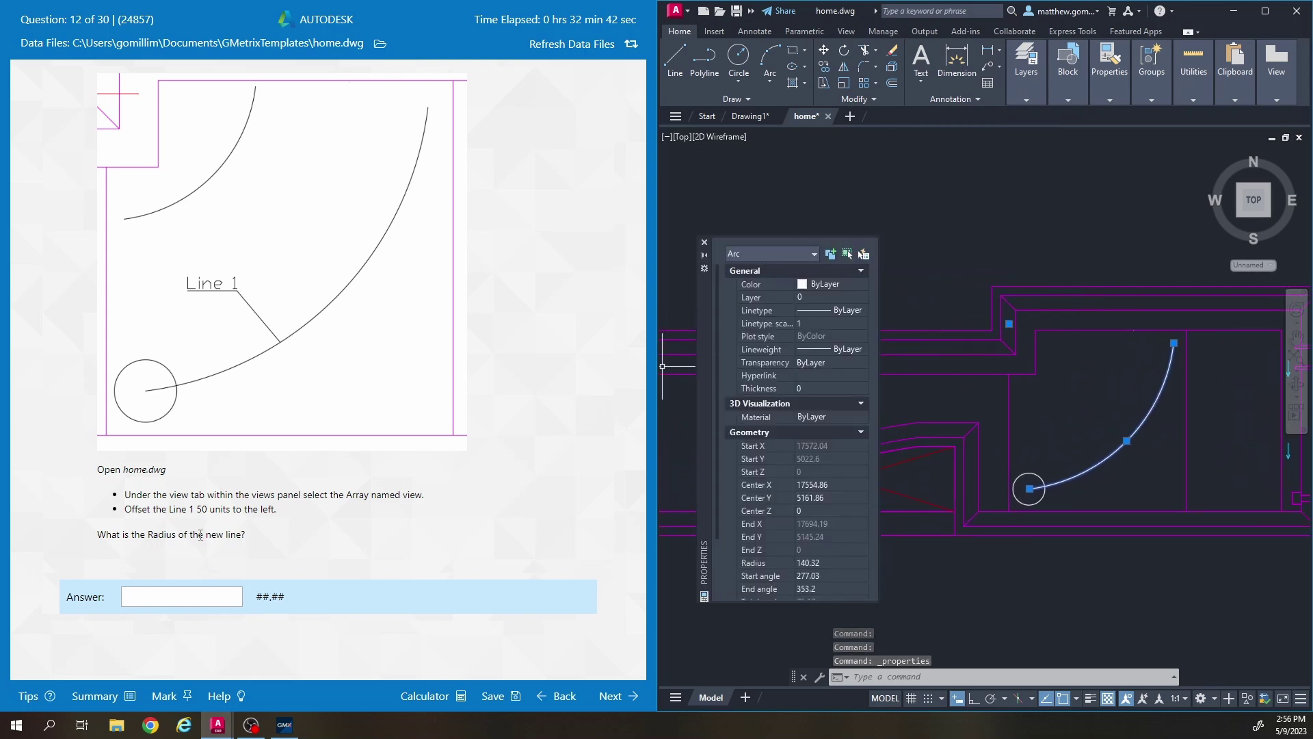
pyautogui.click(984, 279)
pyautogui.press('Escape')
pyautogui.press('Escape')
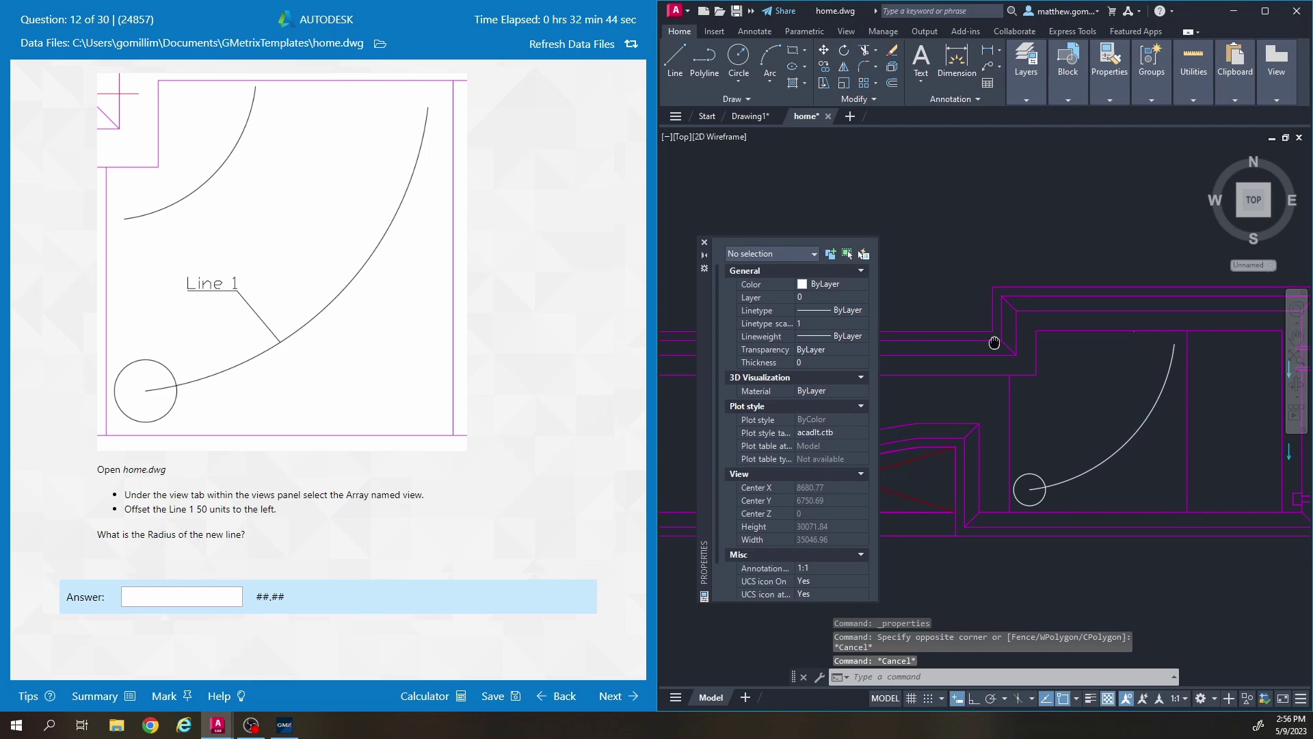
pyautogui.moveTo(995, 343); pyautogui.dragTo(1013, 314, button='middle')
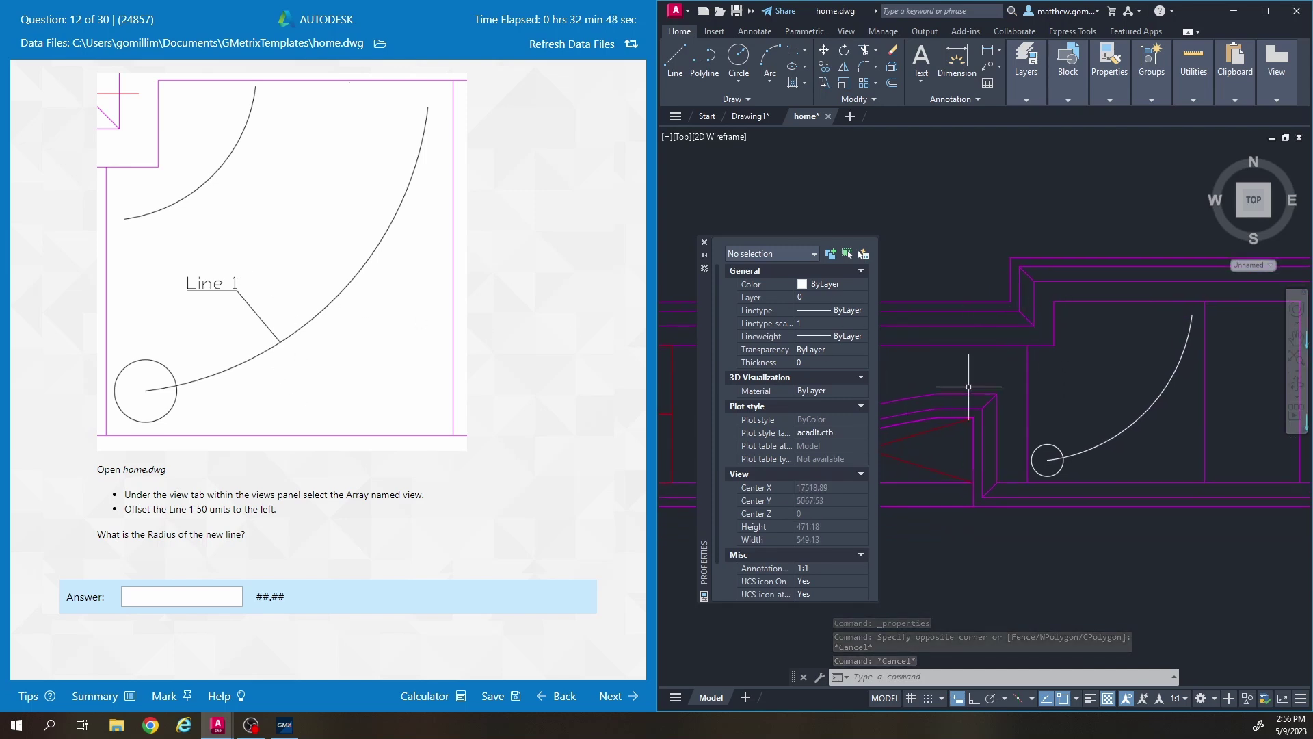
pyautogui.moveTo(1011, 353); pyautogui.dragTo(990, 327, button='middle')
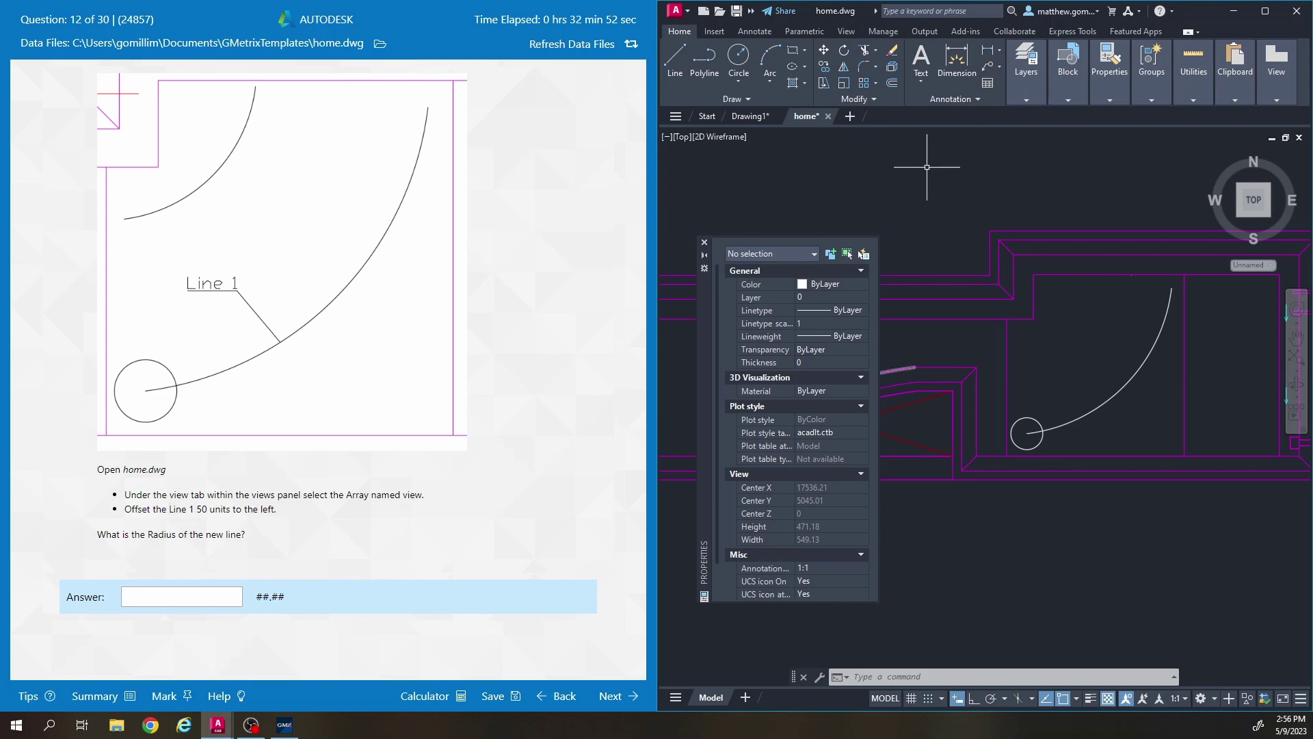
# - Offset the Line 1 arc by 50 toward its inner left side
pyautogui.click(893, 86)
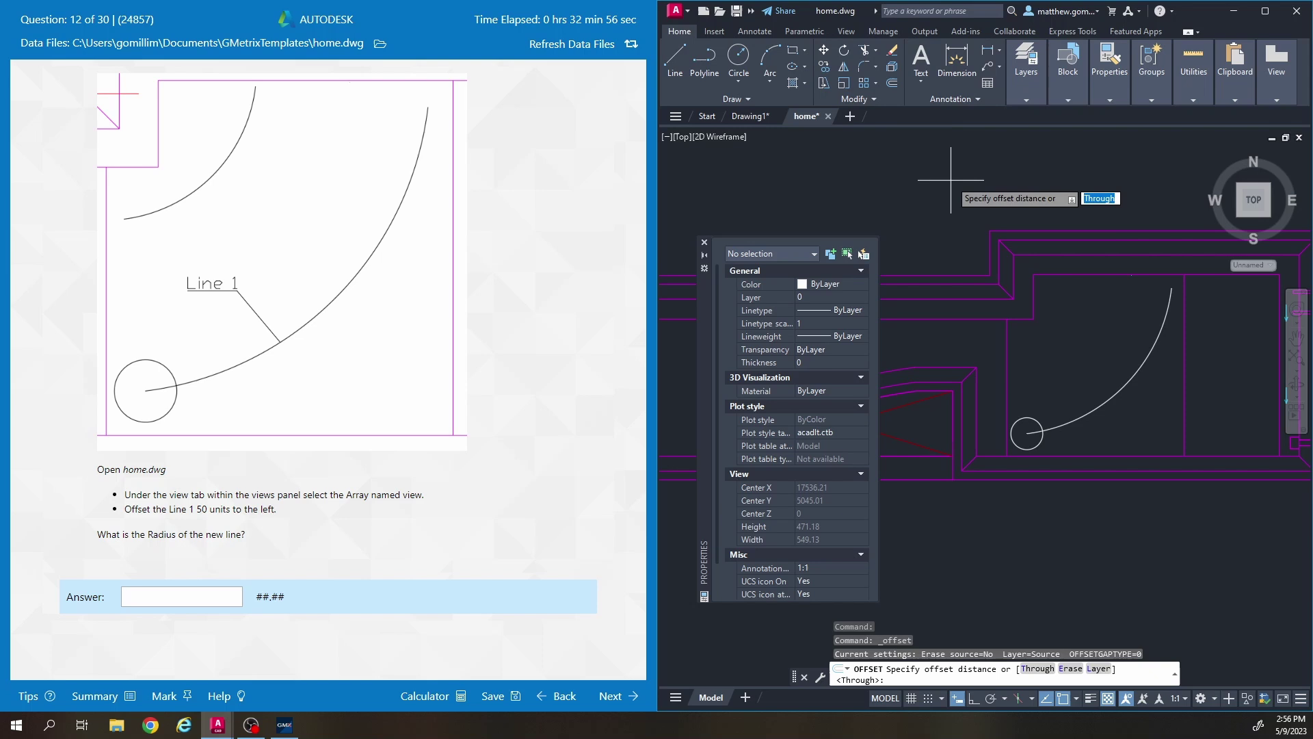
pyautogui.write('50')
pyautogui.press('Return')
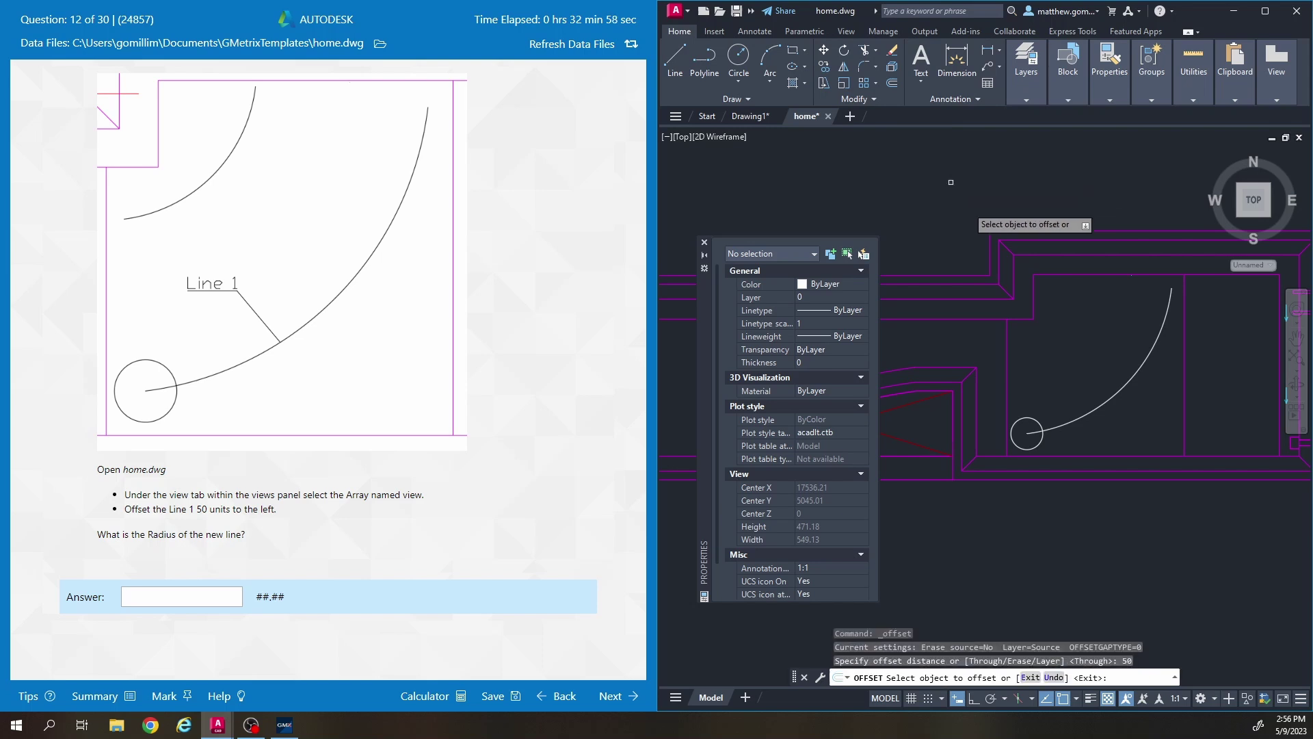
pyautogui.click(1137, 369)
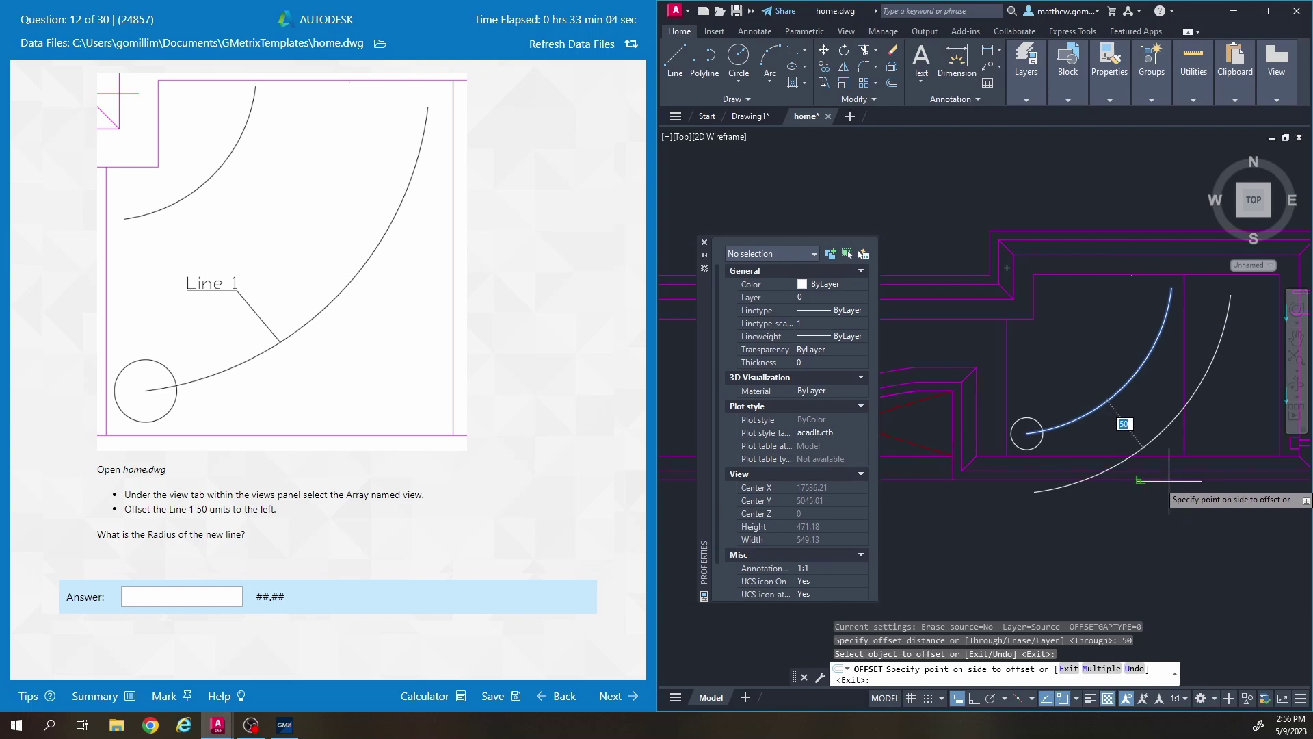
pyautogui.click(919, 219)
pyautogui.press('Escape')
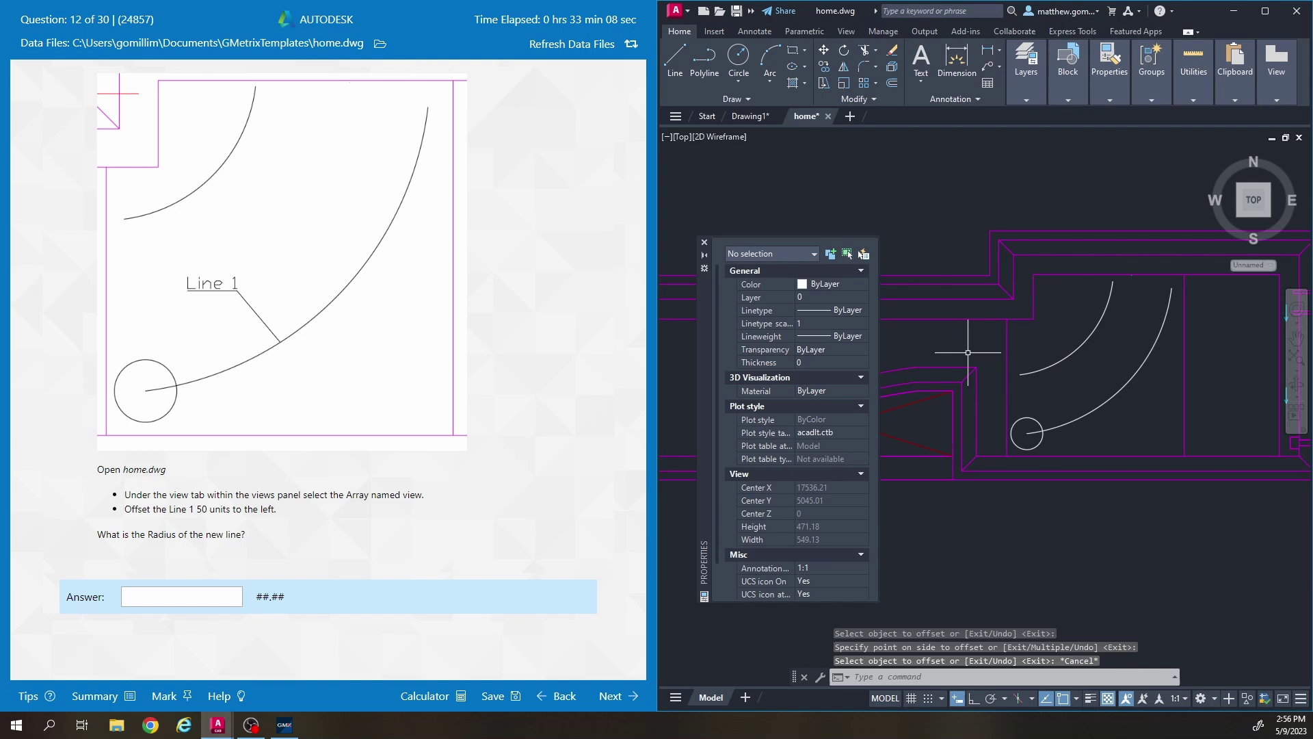
# - Read the new arc's 90.32 radius in Properties and submit it as the answer
pyautogui.click(1043, 360)
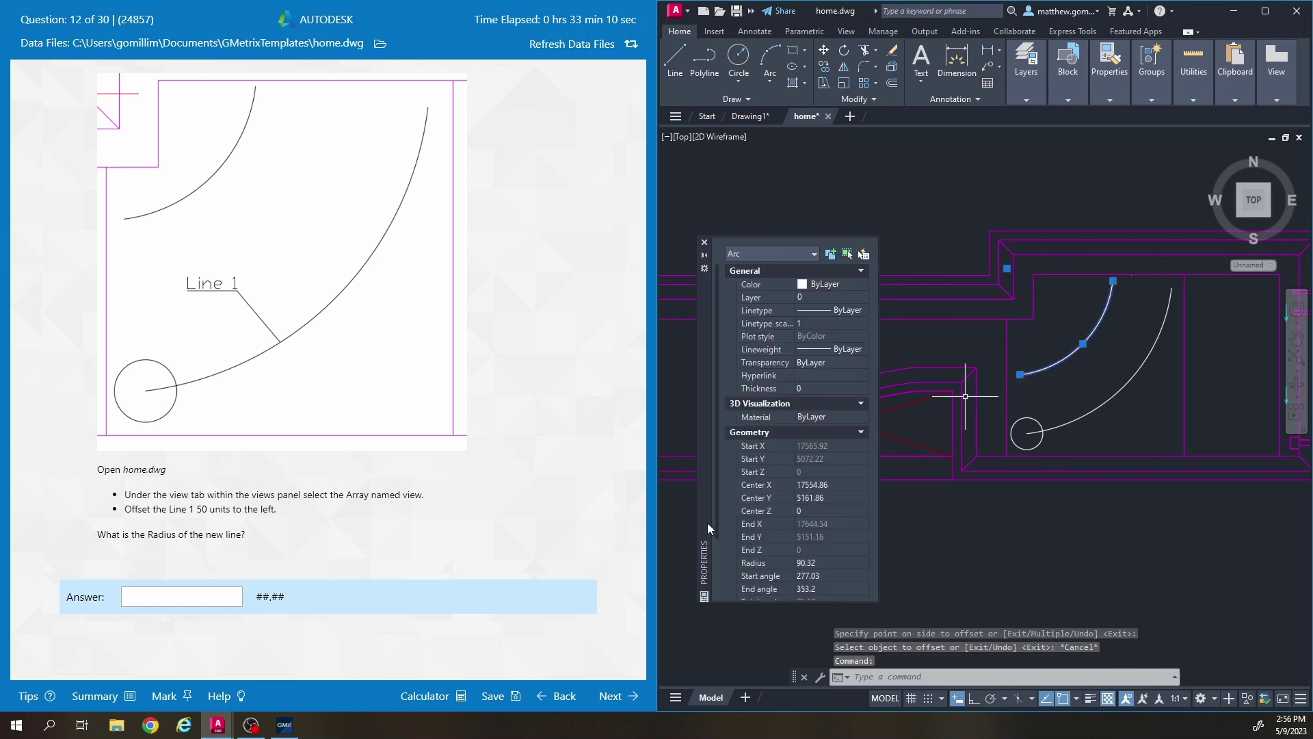
pyautogui.click(810, 563)
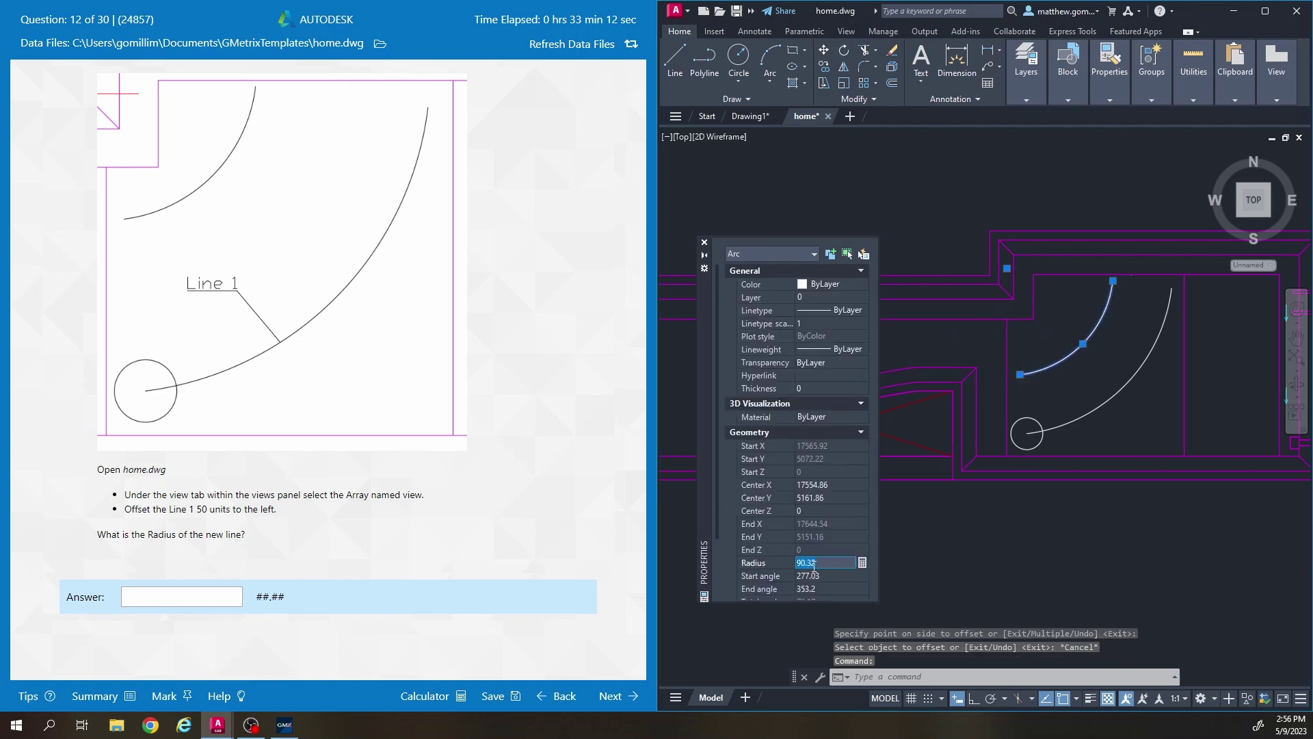
pyautogui.click(180, 597)
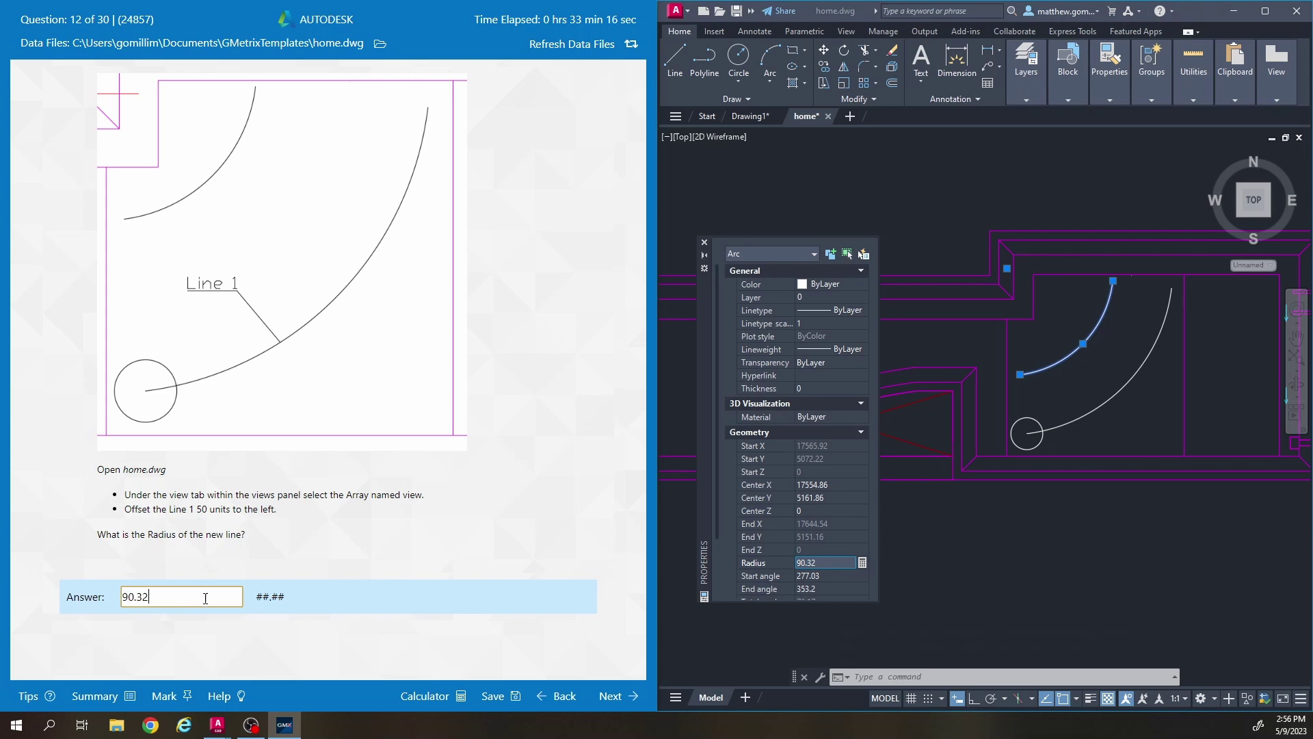
pyautogui.click(611, 696)
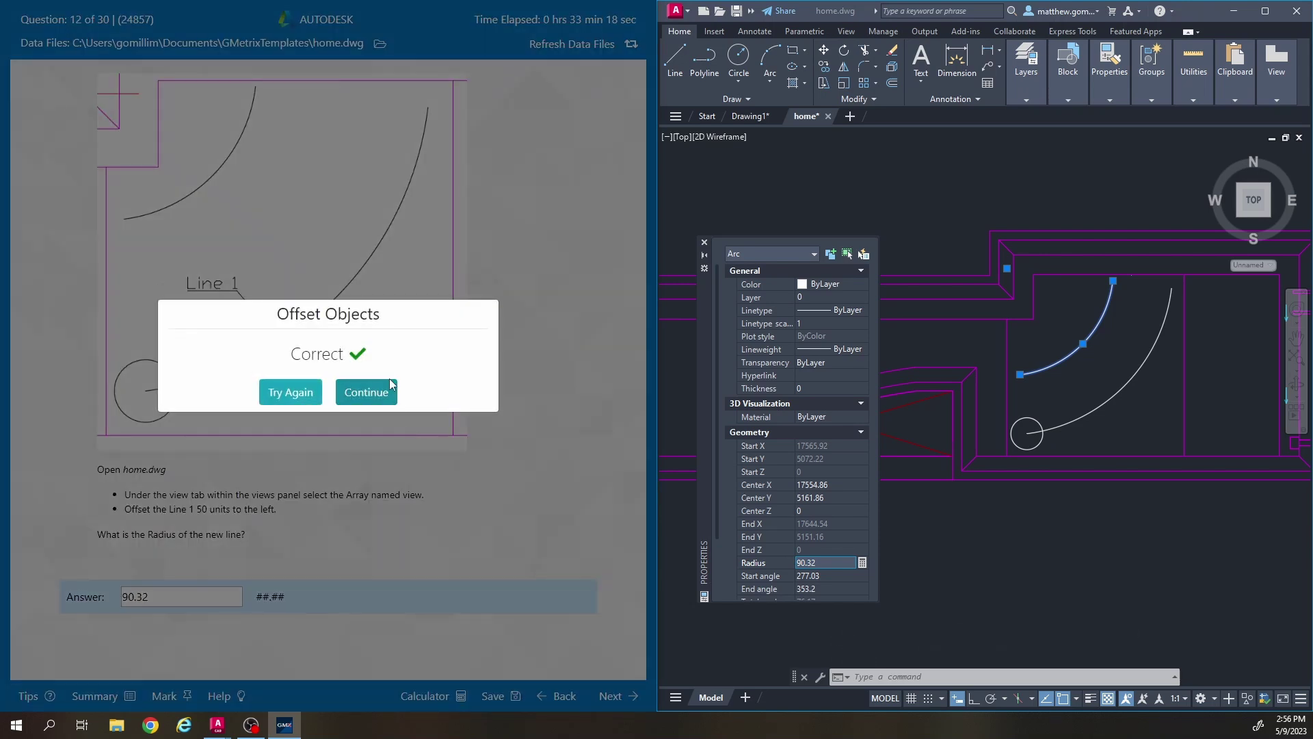
# - Go to question 13, reopen an unmodified home.dwg and restore its Trim named view
pyautogui.click(366, 391)
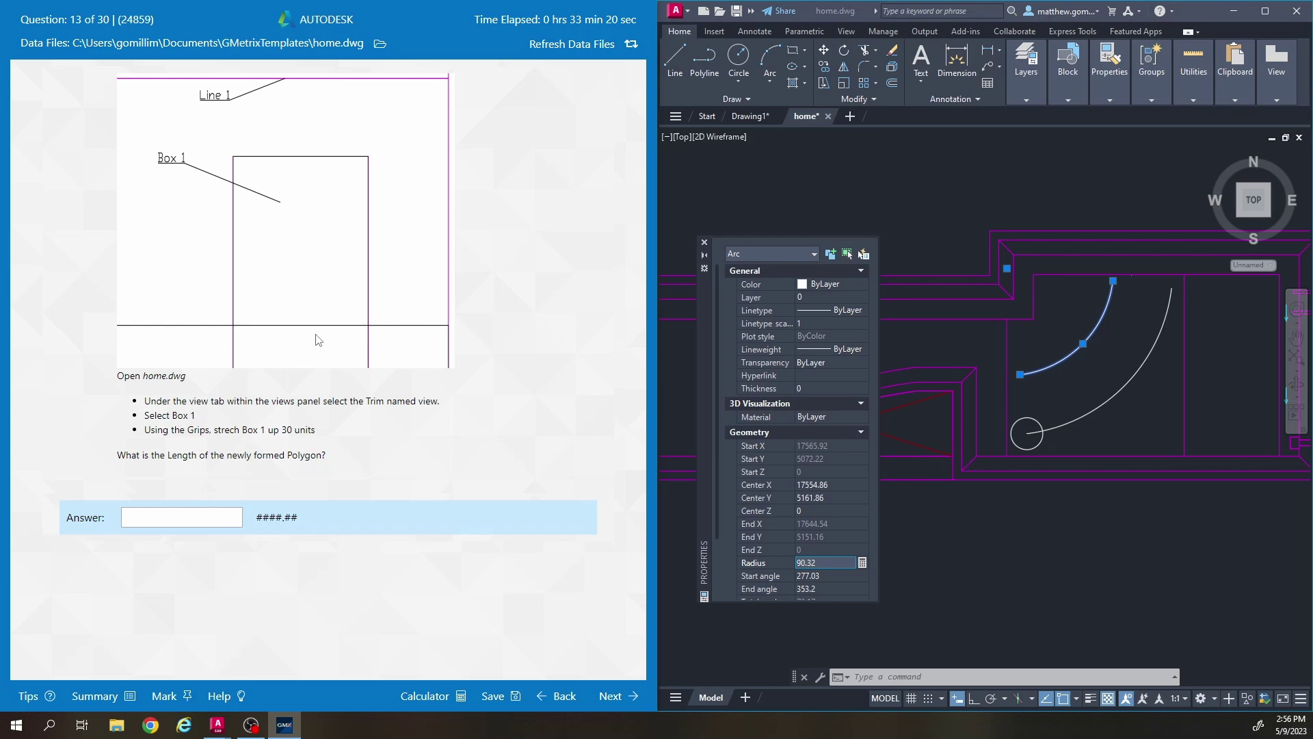
pyautogui.click(778, 205)
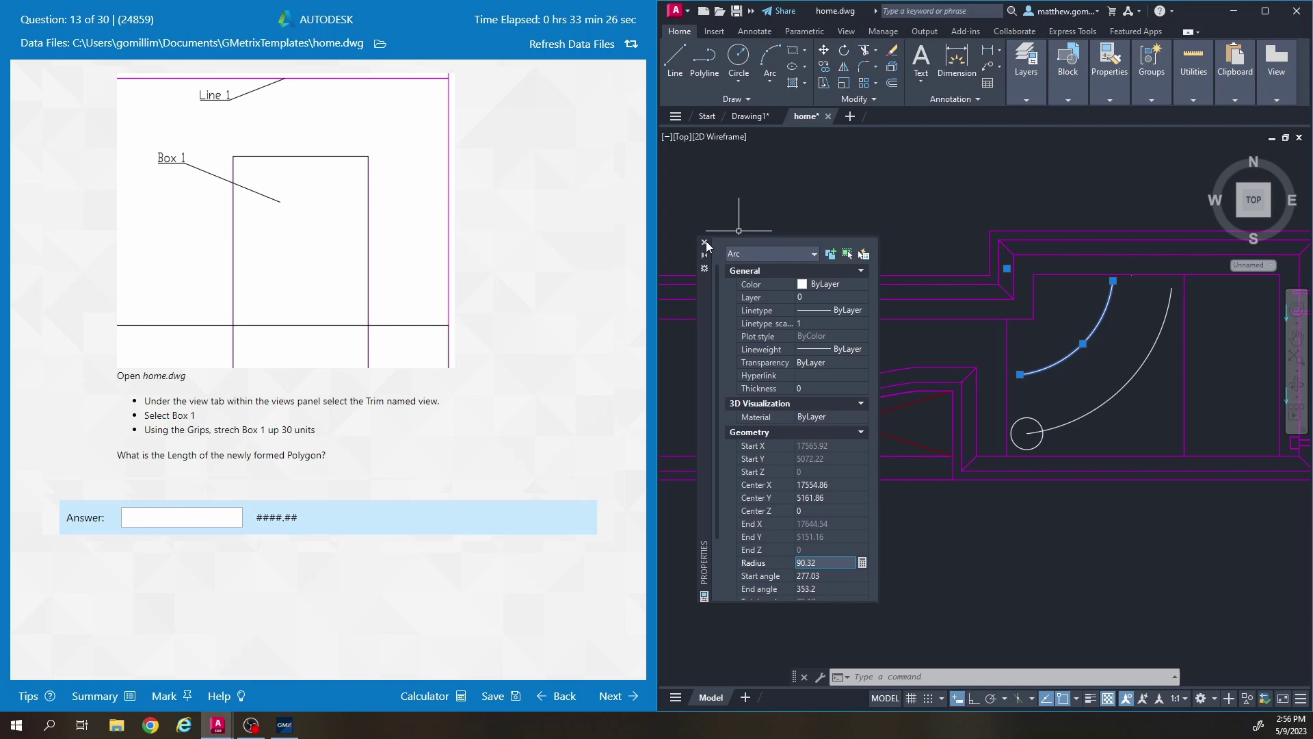
pyautogui.click(827, 117)
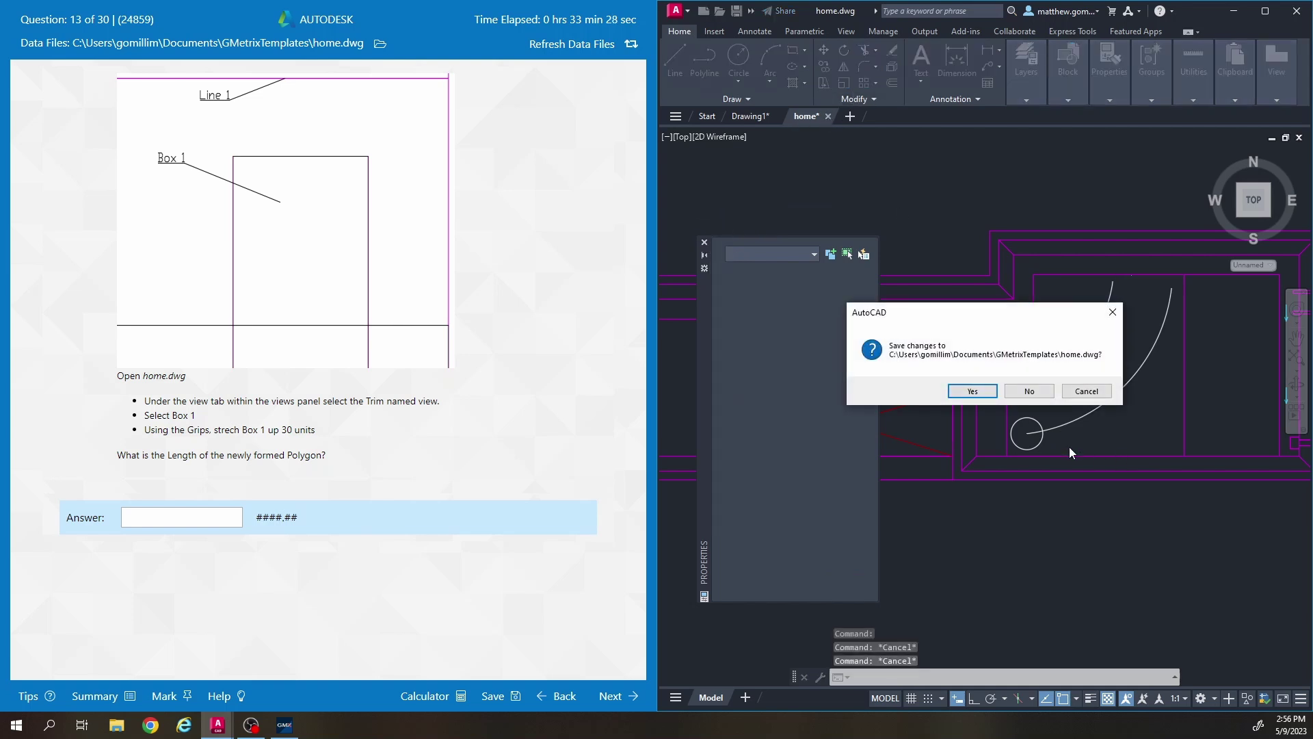
pyautogui.click(1028, 392)
pyautogui.click(678, 21)
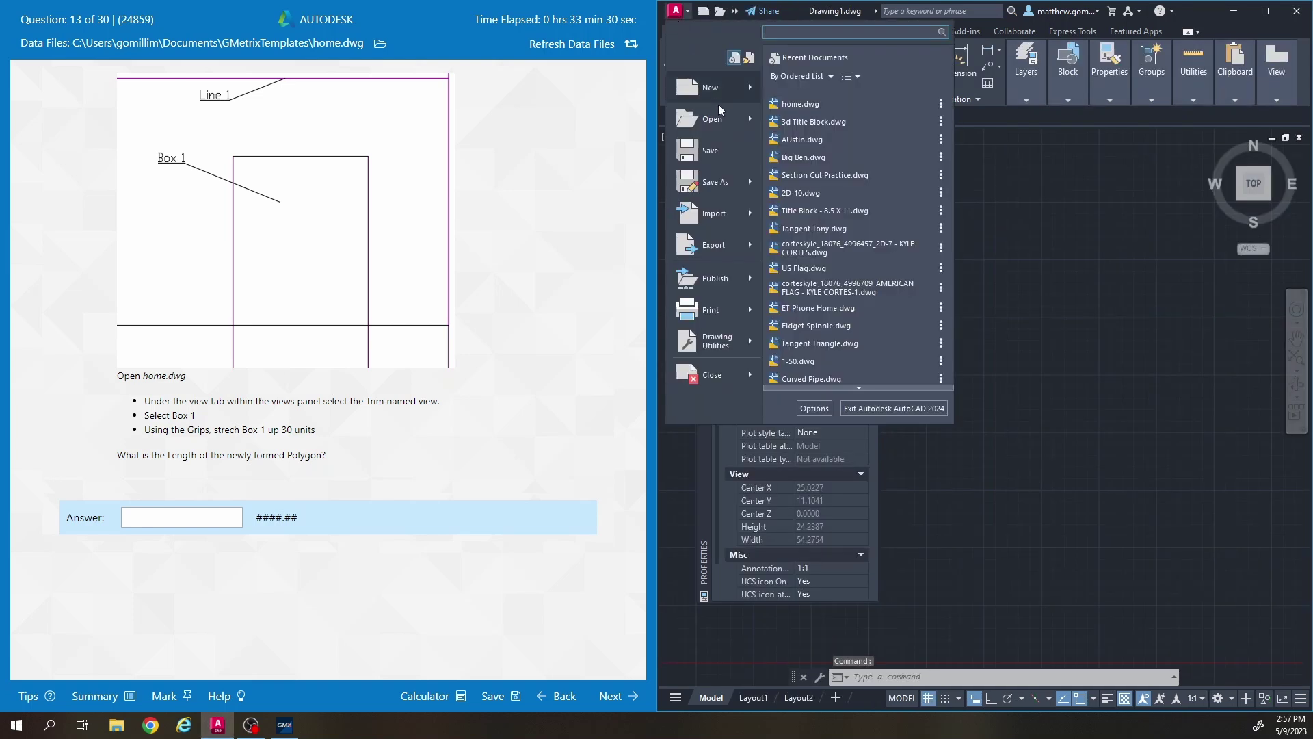
pyautogui.click(821, 104)
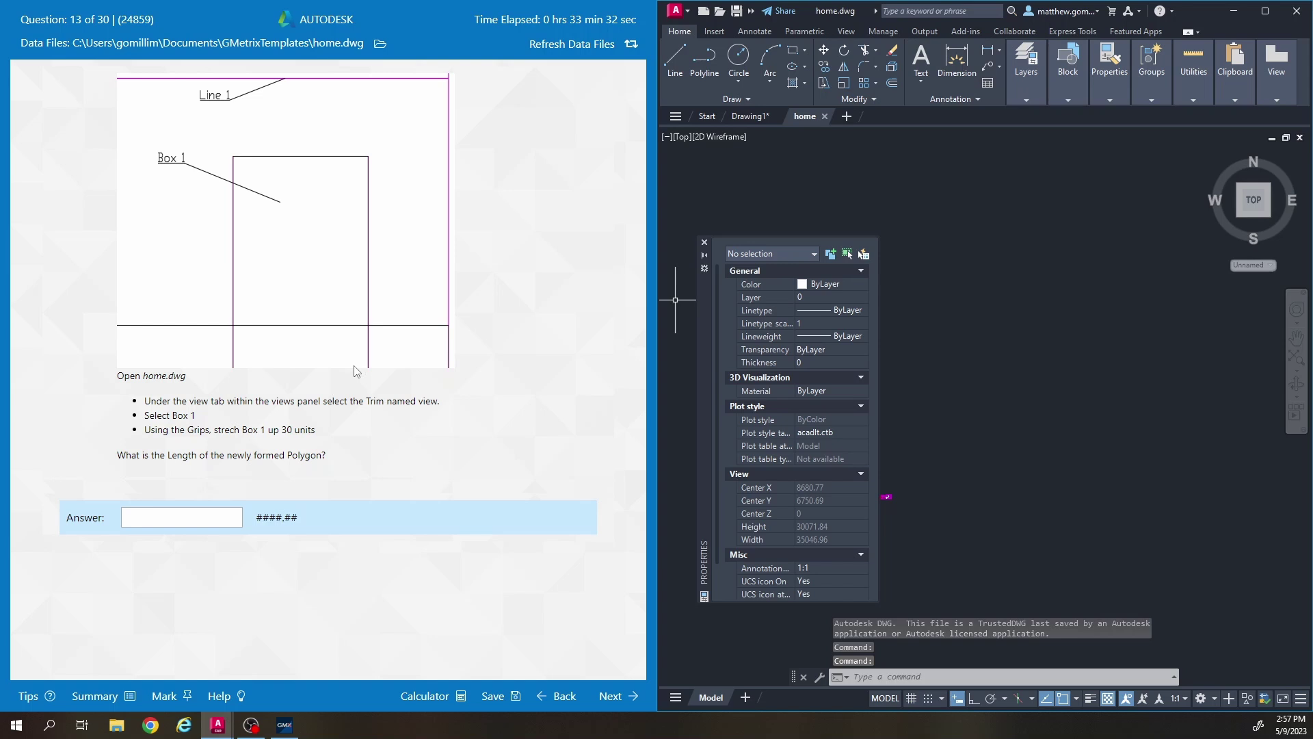
pyautogui.click(682, 137)
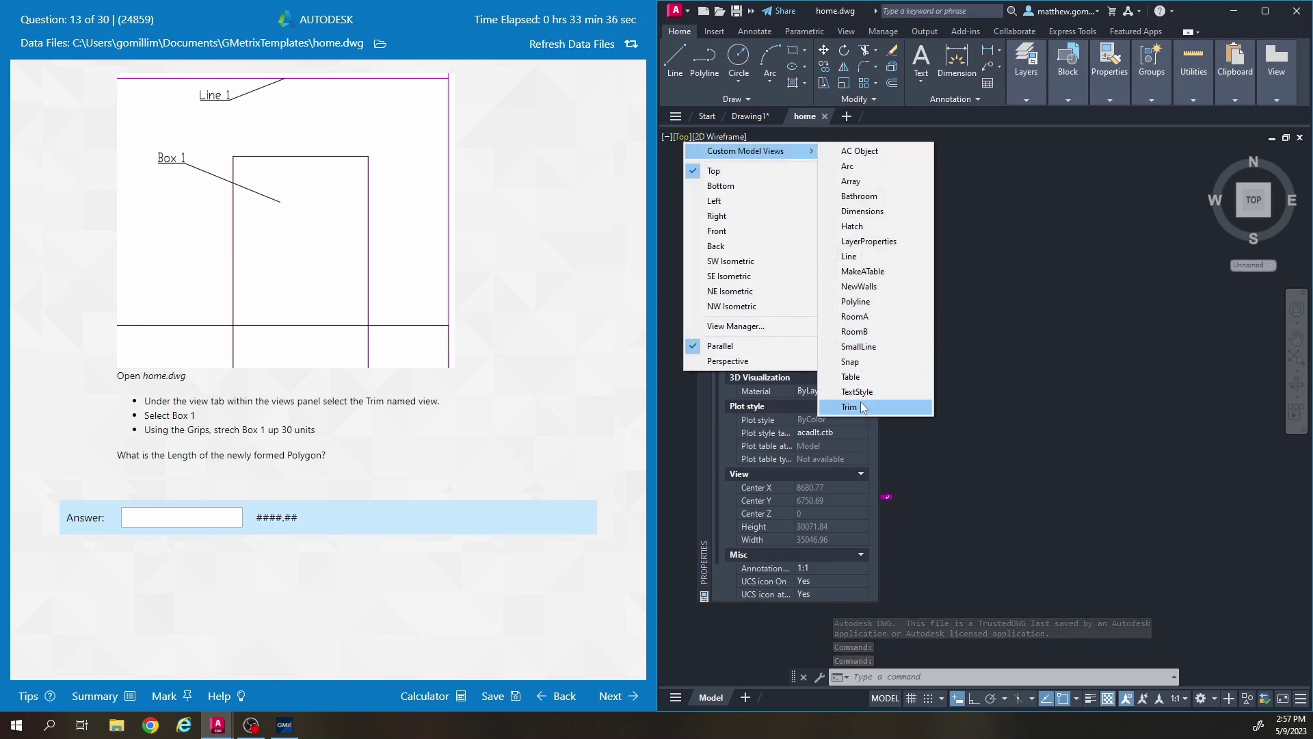
pyautogui.click(917, 407)
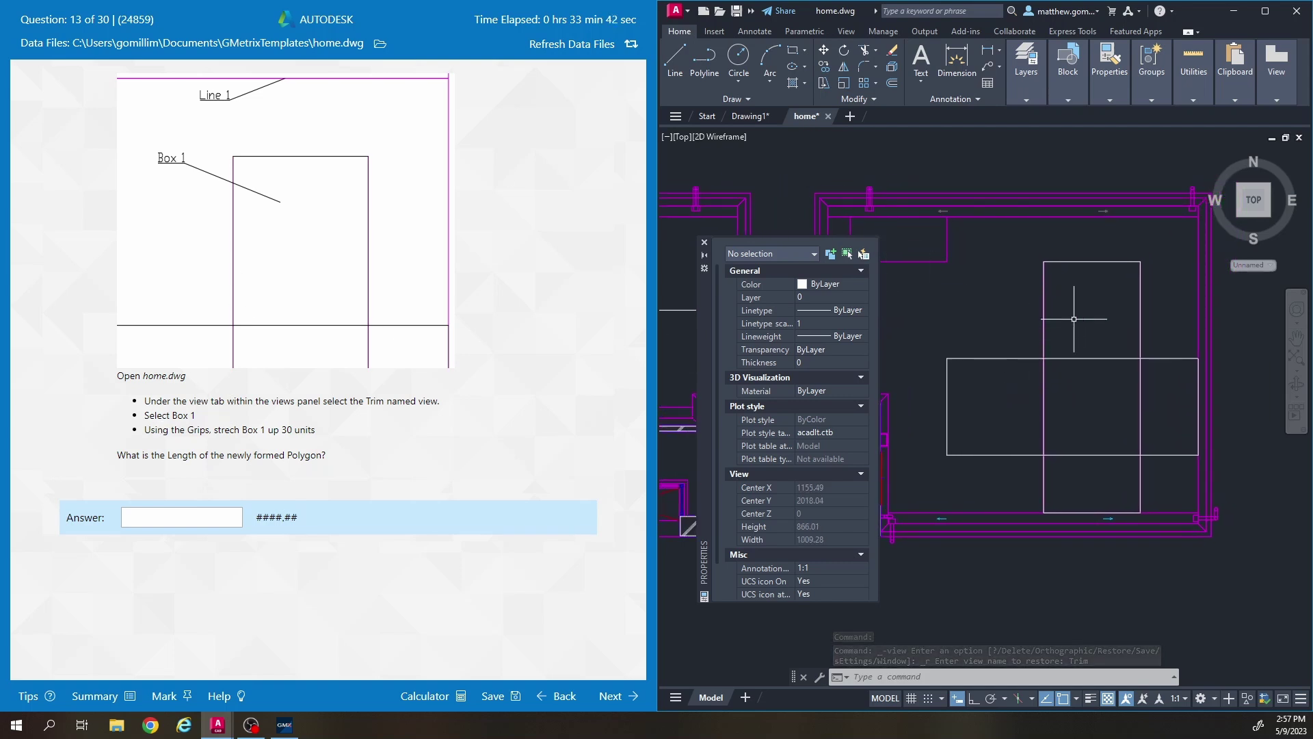
# - Select Box 1 and stretch its top-left corner grip by 30 units
pyautogui.click(1064, 262)
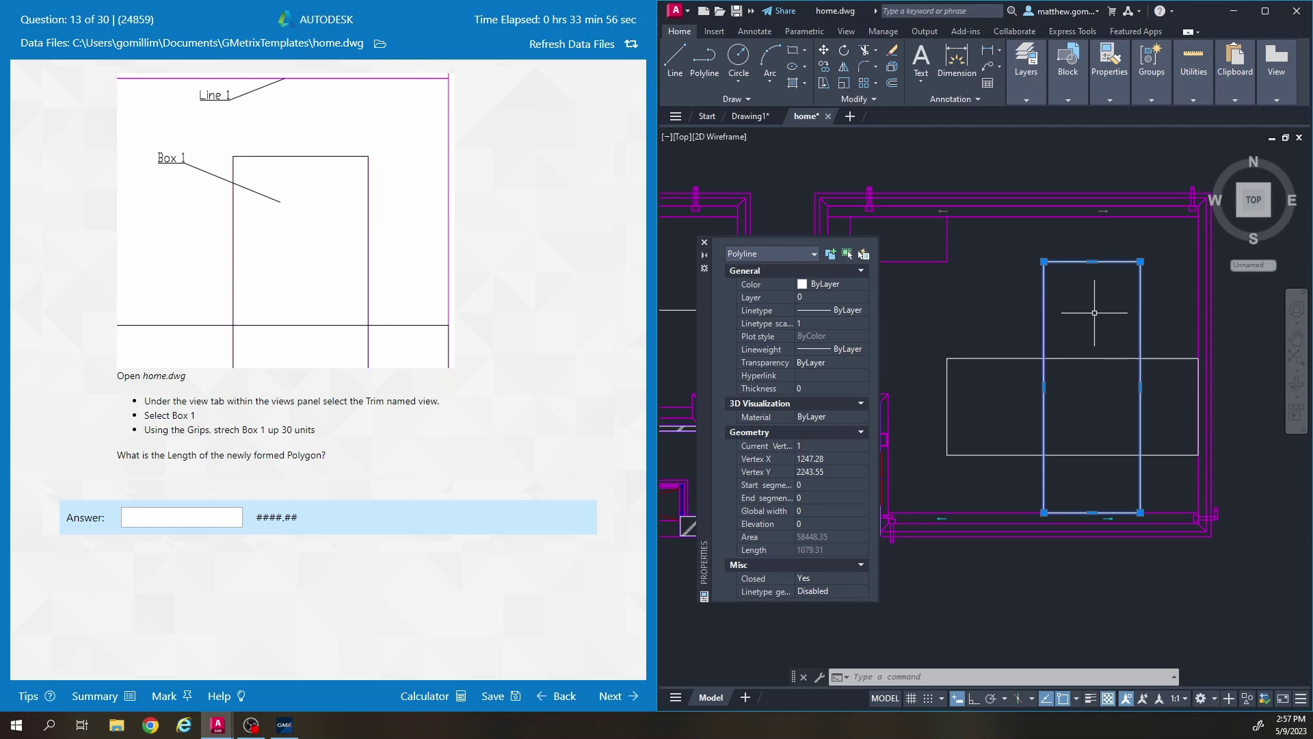
pyautogui.moveTo(1094, 314); pyautogui.dragTo(1108, 303, button='middle')
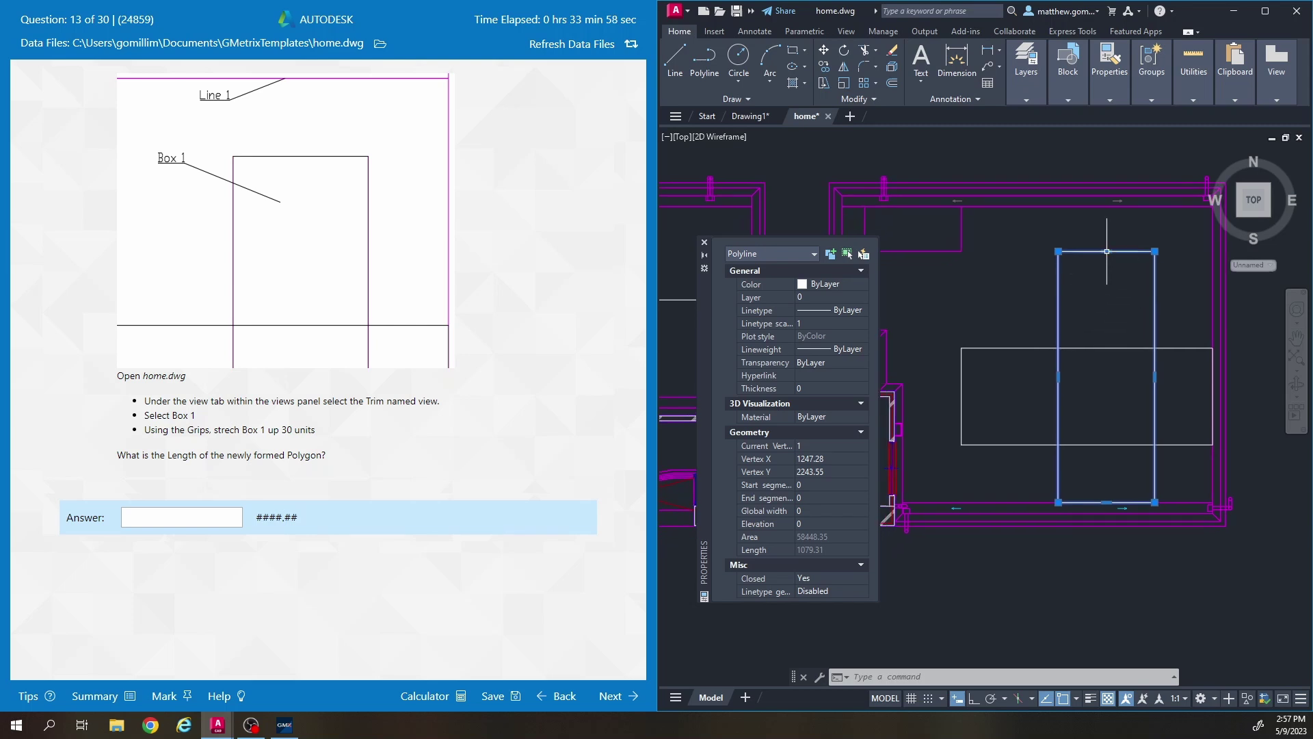
pyautogui.moveTo(1107, 253)
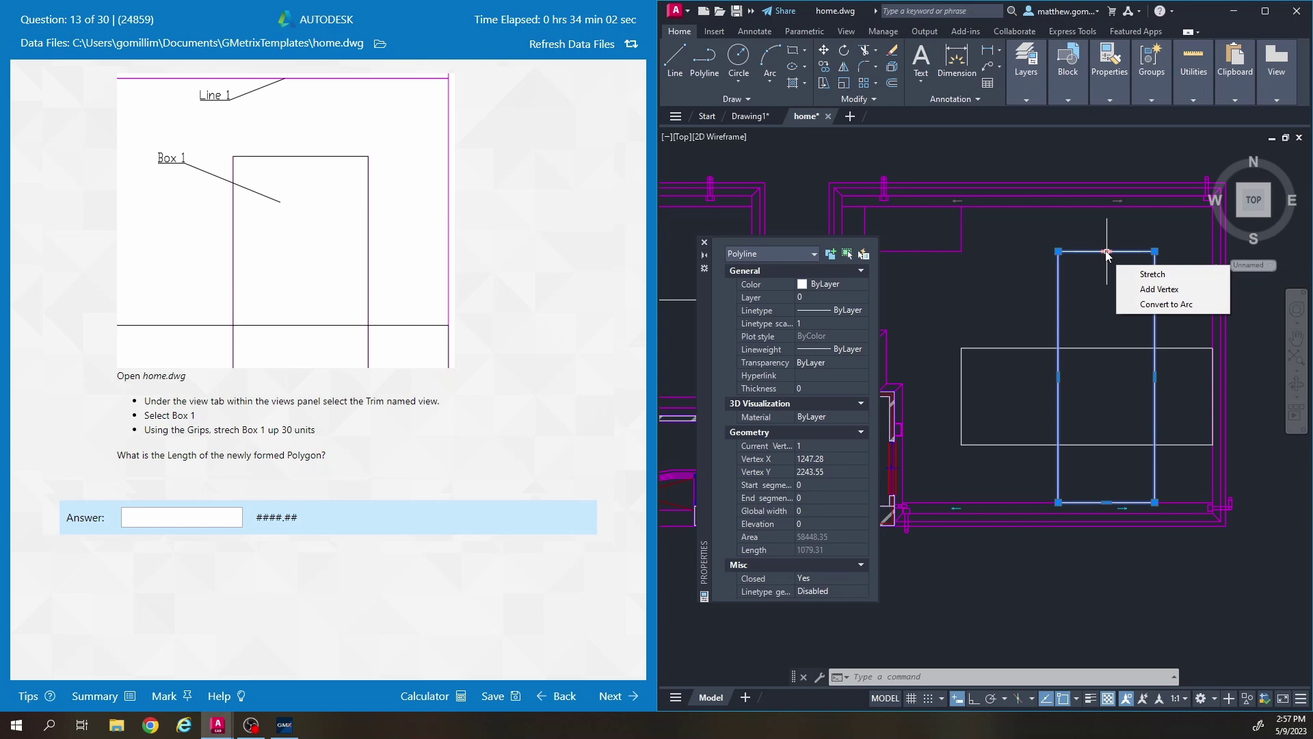
pyautogui.scroll(3, 1097, 280)
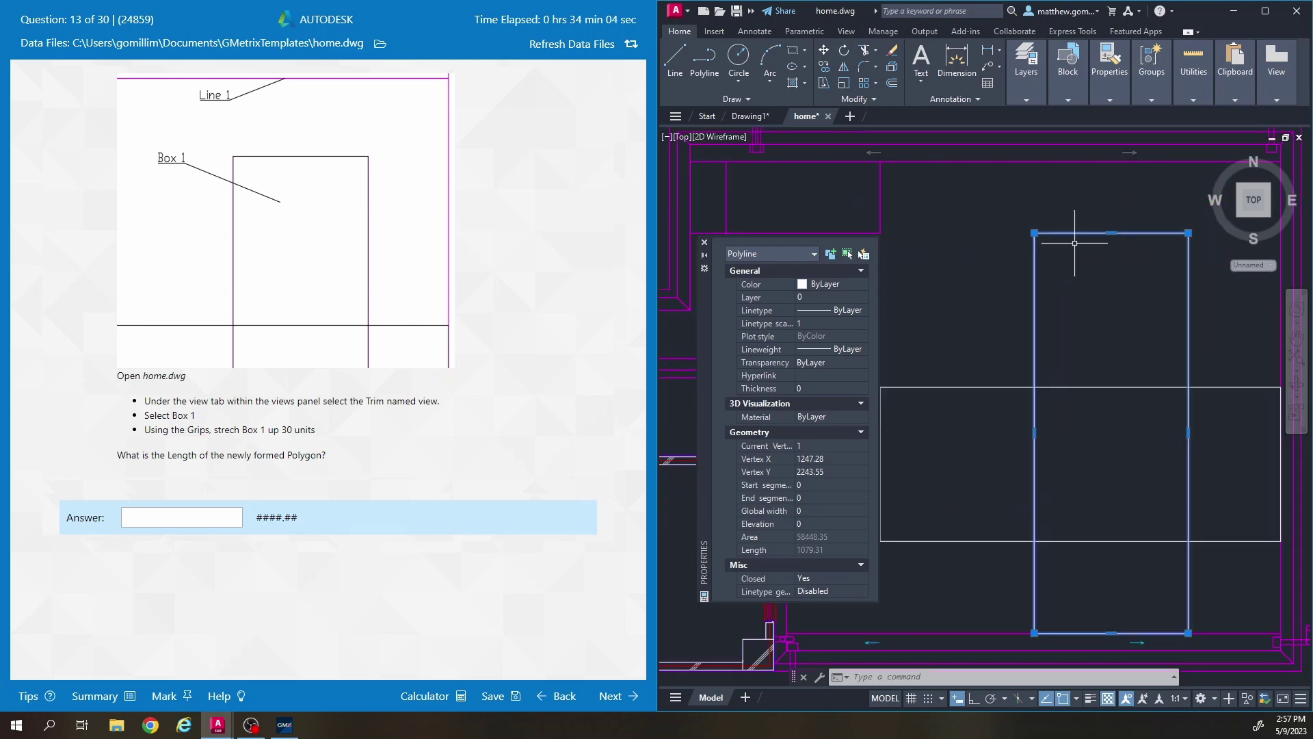
pyautogui.scroll(-1, 1073, 296)
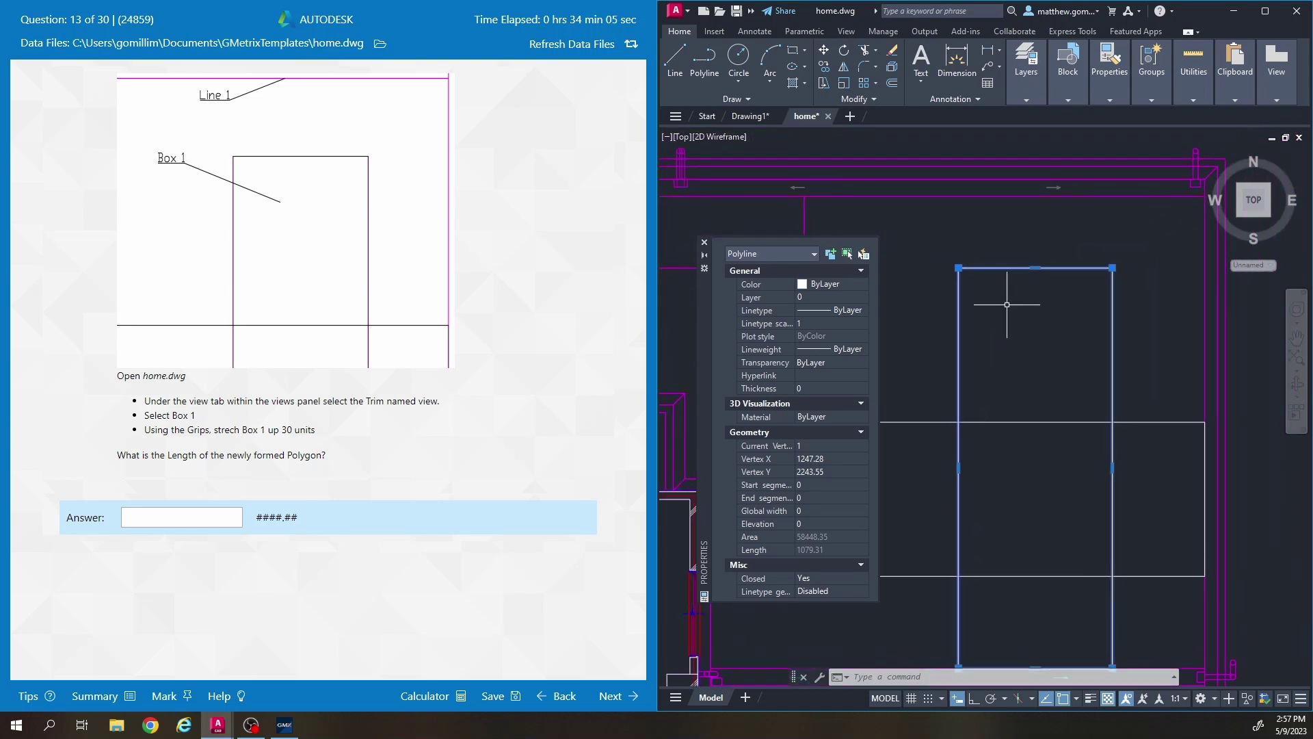
pyautogui.click(958, 268)
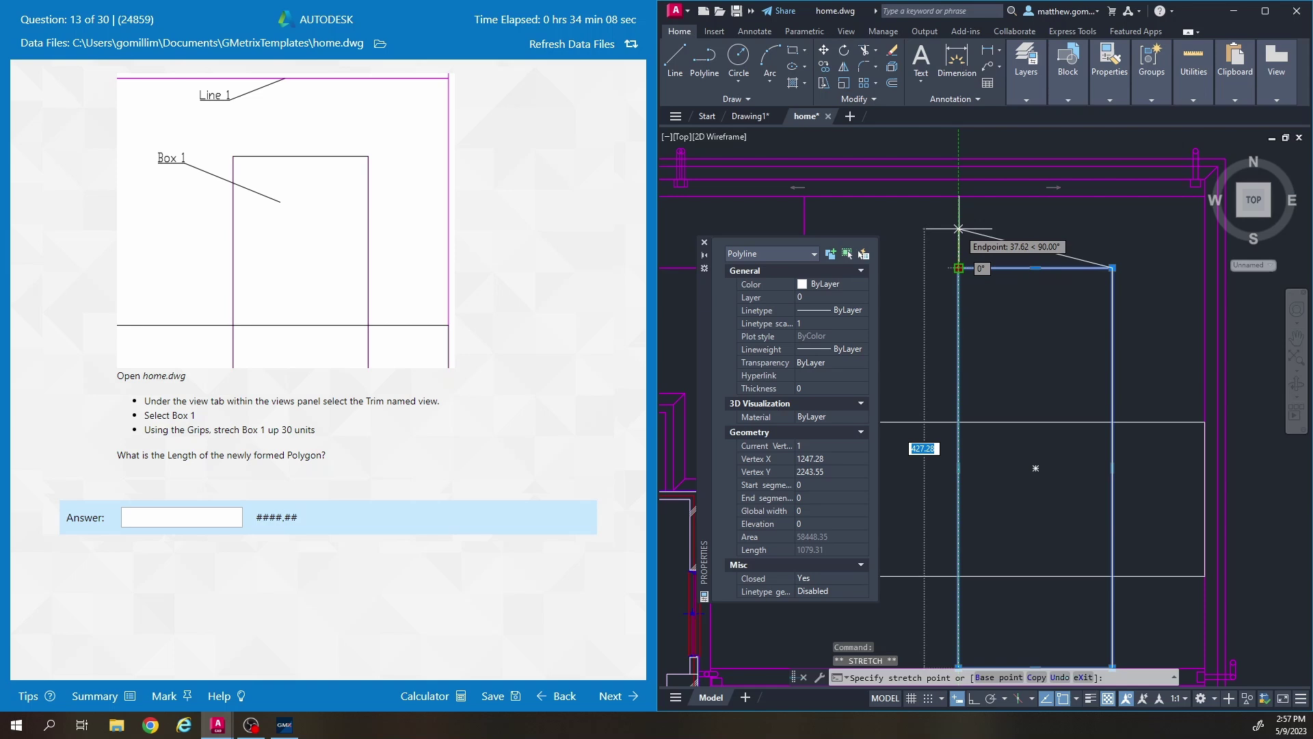
pyautogui.write('30')
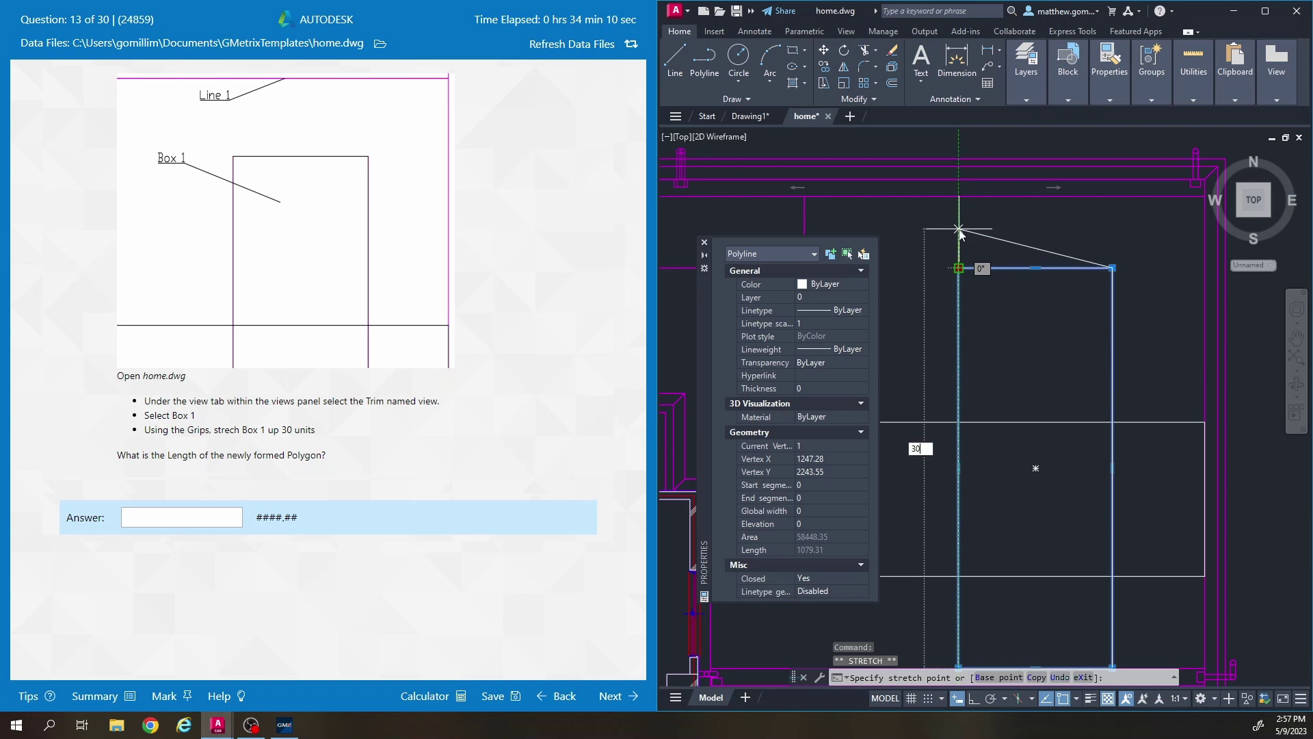
pyautogui.press('Return')
# - Deselect the distorted box and undo the 30-unit corner stretch
pyautogui.moveTo(967, 663); pyautogui.dragTo(966, 547, button='middle')
pyautogui.press('Escape')
pyautogui.moveTo(972, 269); pyautogui.dragTo(973, 383, button='middle')
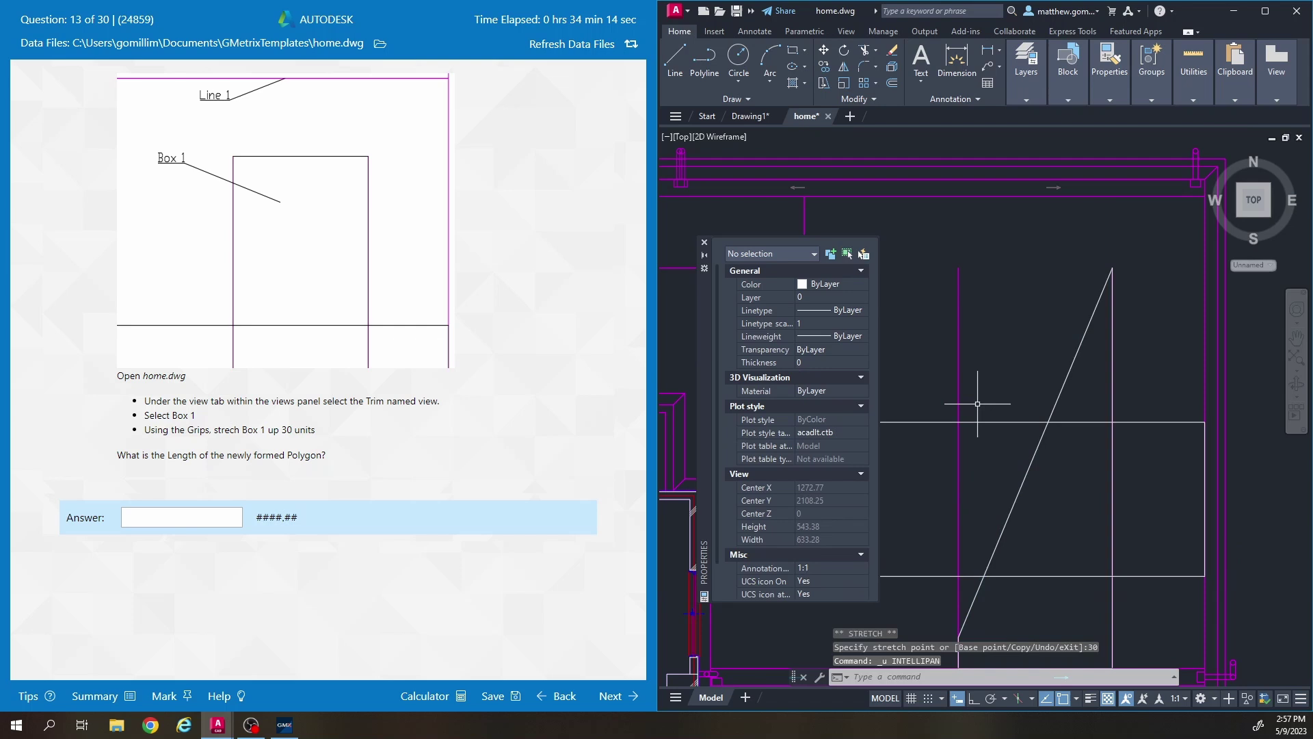
pyautogui.hotkey('ctrl', 'z')
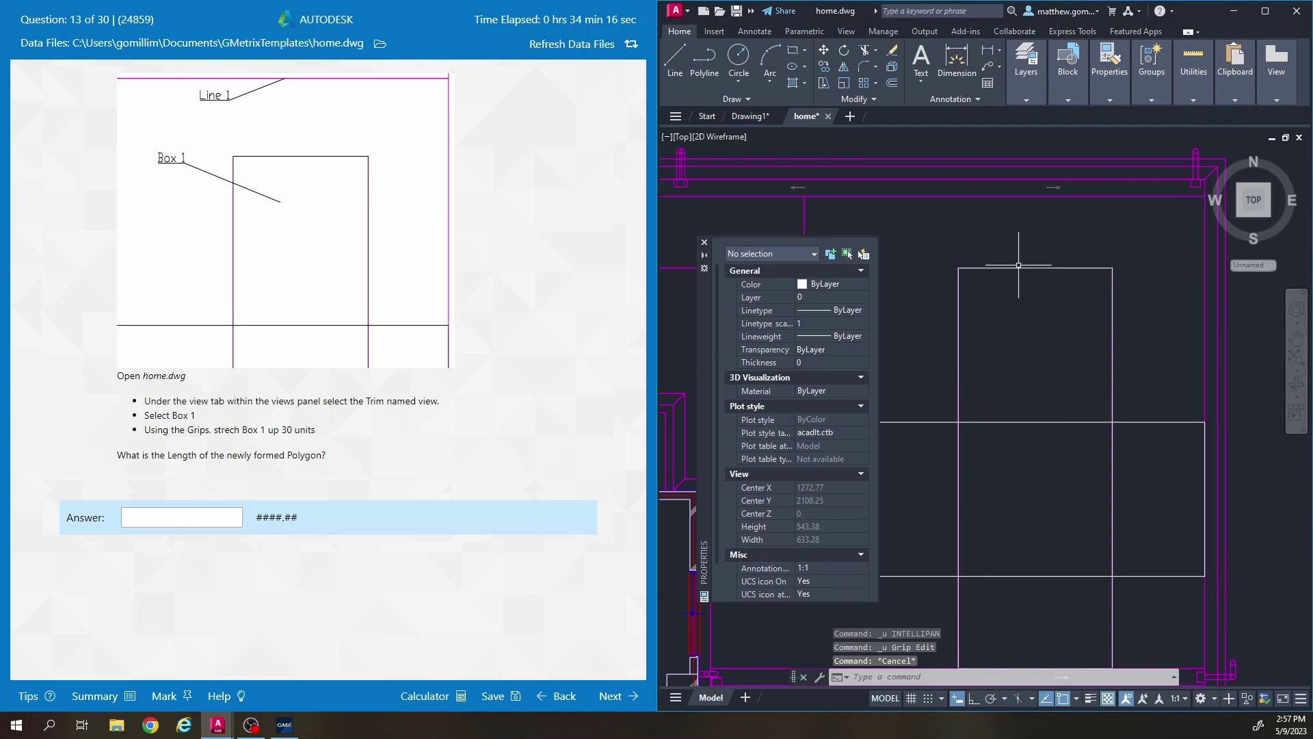
# - Stretch Box 1's top-edge midpoint grip up 30 units and submit the length 1139.31
pyautogui.click(1015, 268)
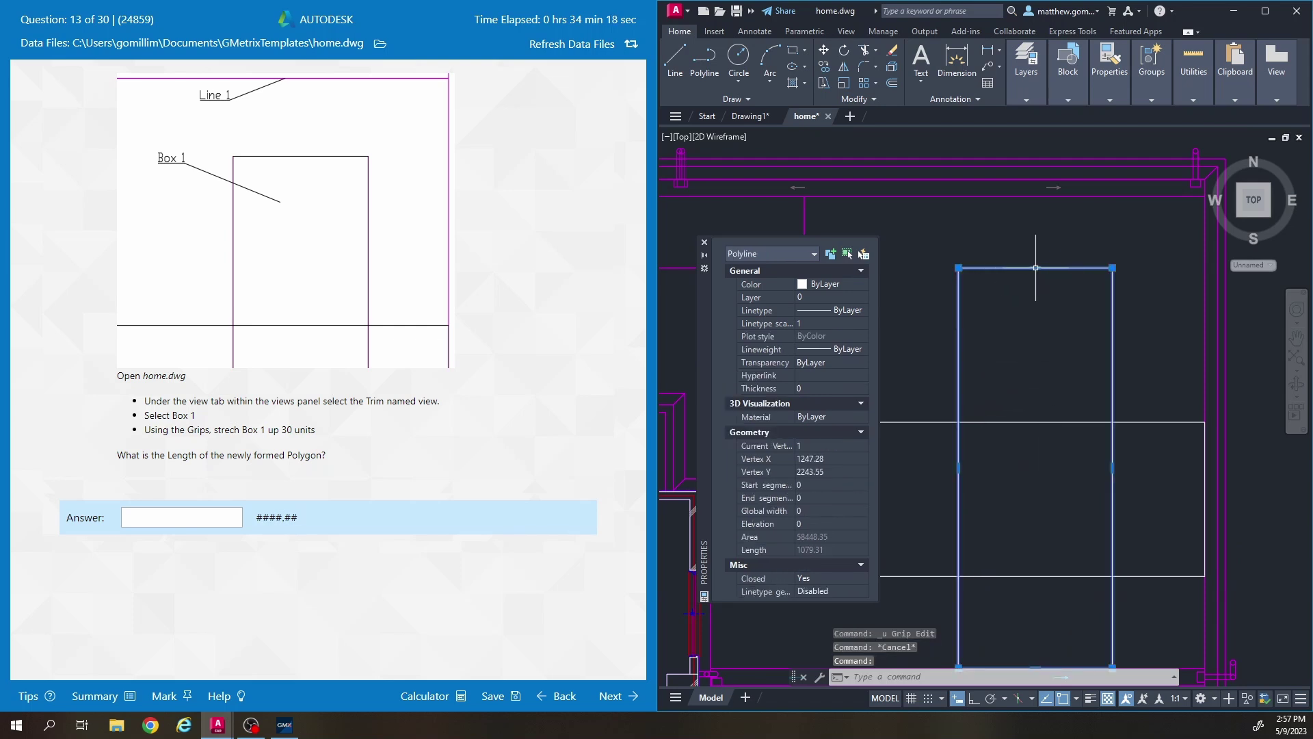
pyautogui.click(1036, 268)
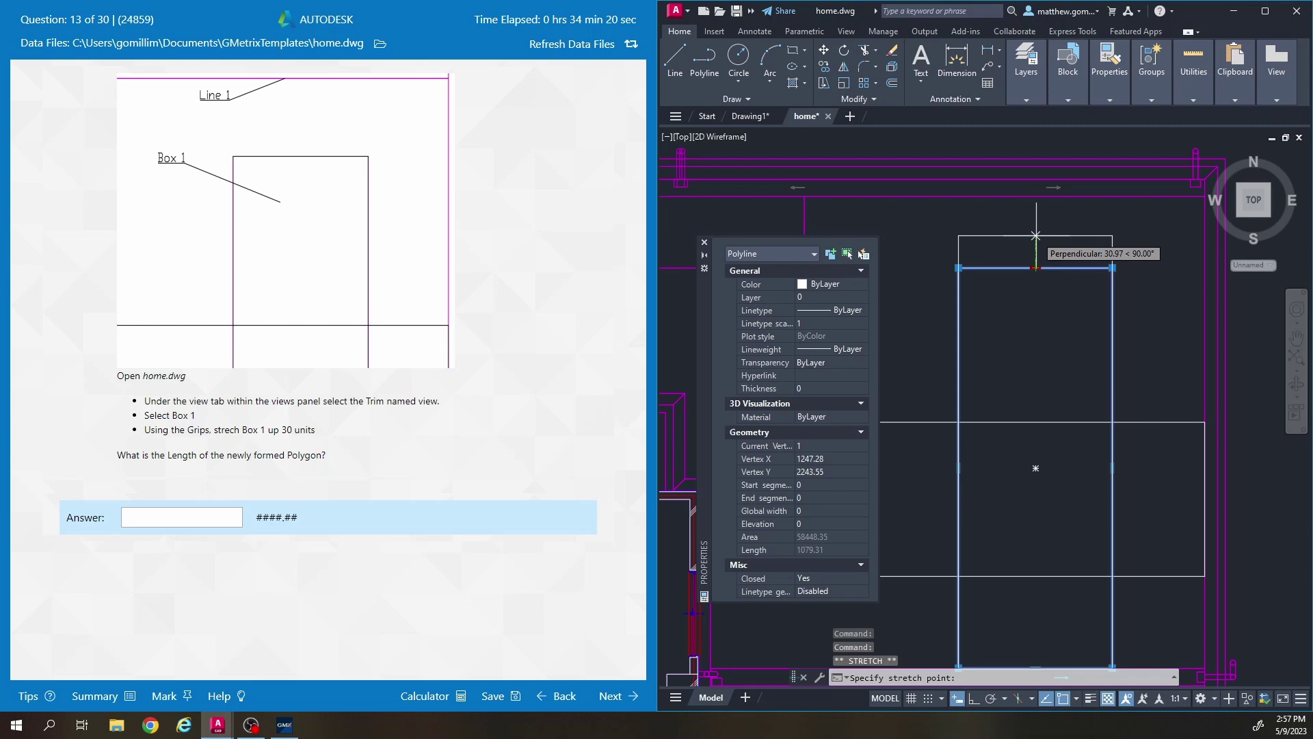
pyautogui.write('30')
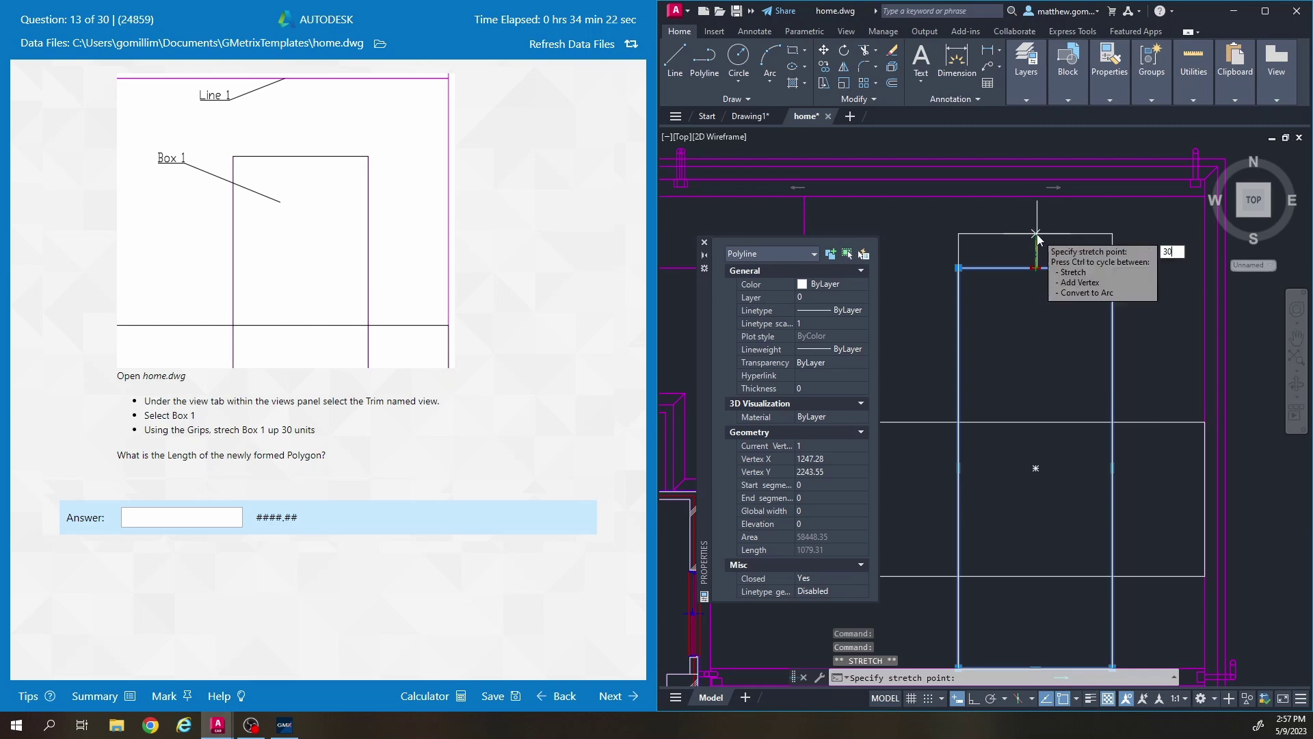
pyautogui.press('Return')
pyautogui.moveTo(1037, 238)
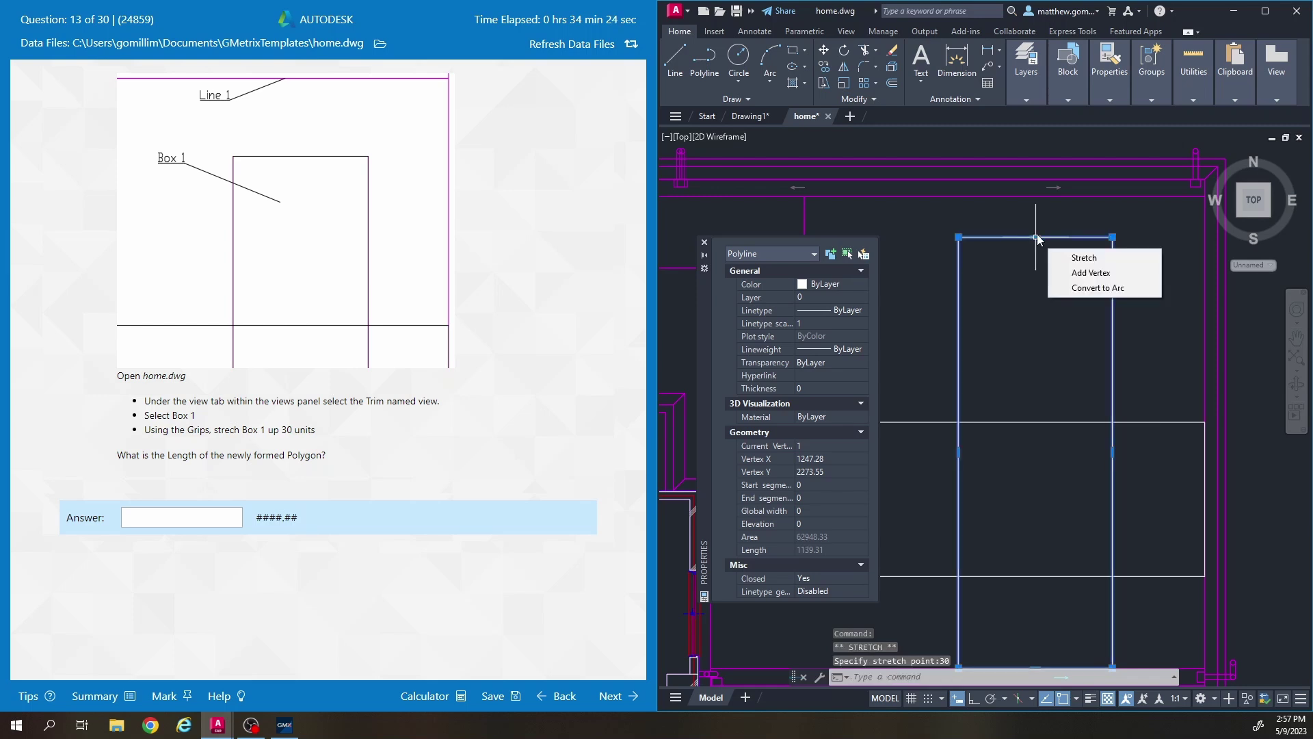
pyautogui.moveTo(1037, 334); pyautogui.dragTo(1079, 302, button='middle')
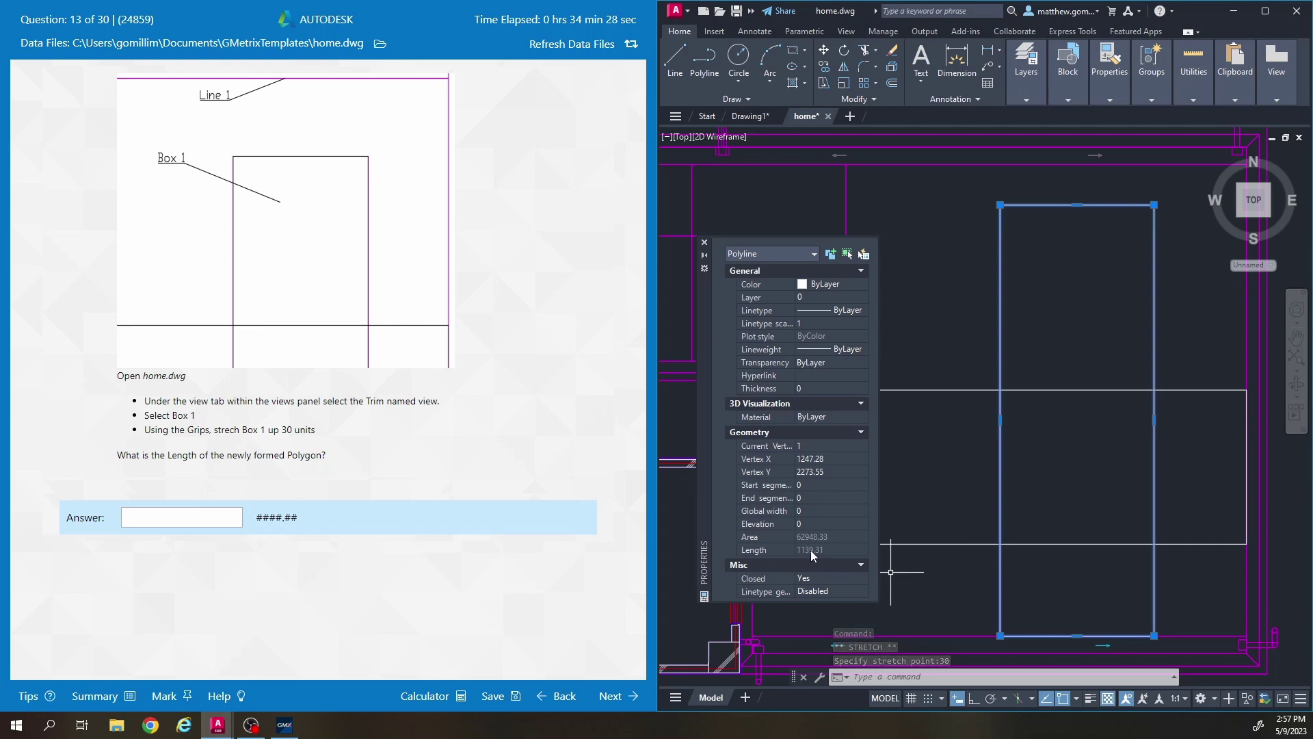
pyautogui.click(207, 517)
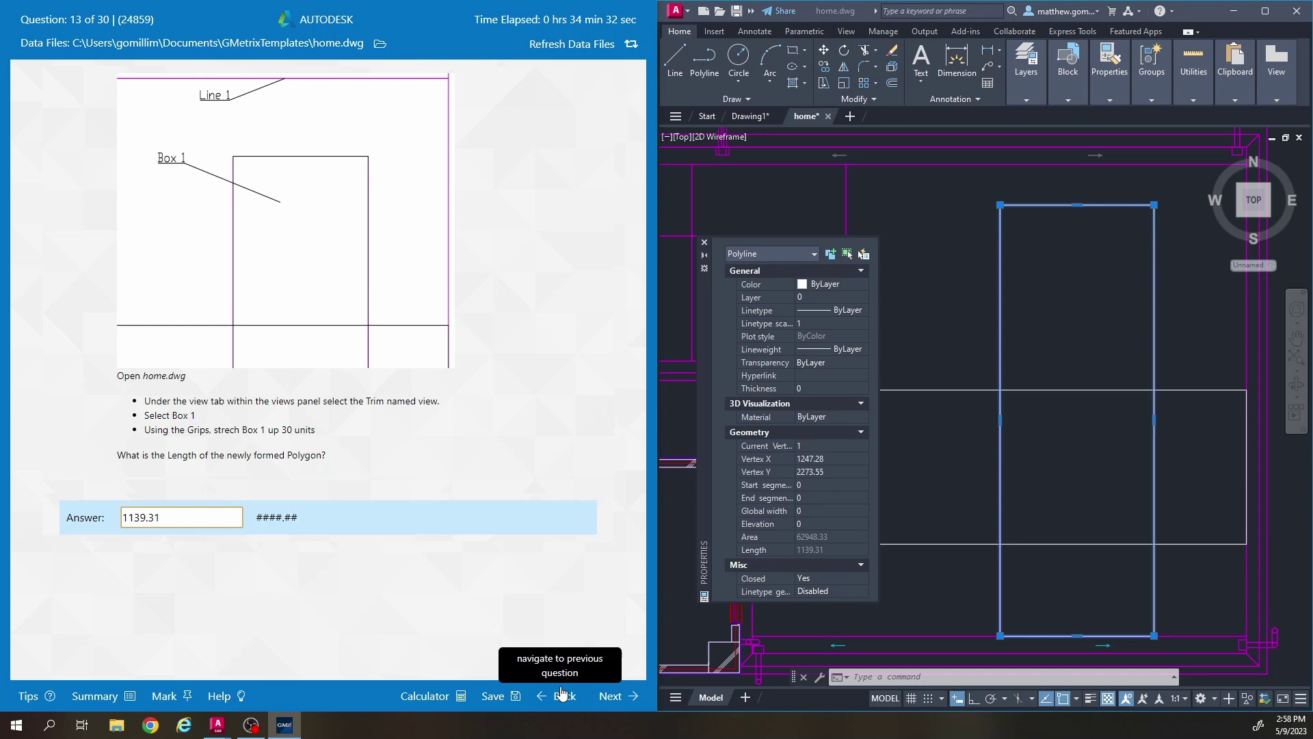
pyautogui.click(609, 695)
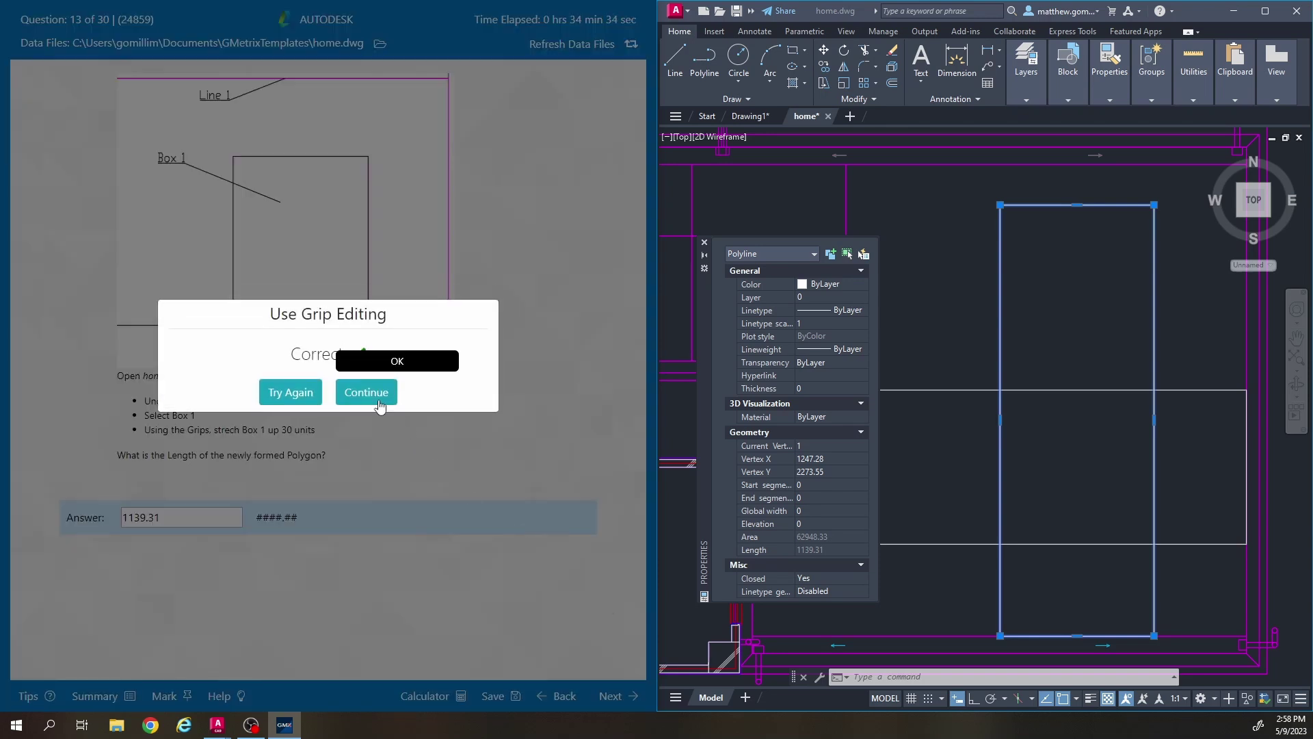
# - Advance to question 14 and close the modified home.dwg without saving
pyautogui.click(365, 392)
pyautogui.click(932, 228)
pyautogui.press('Escape')
pyautogui.press('Escape')
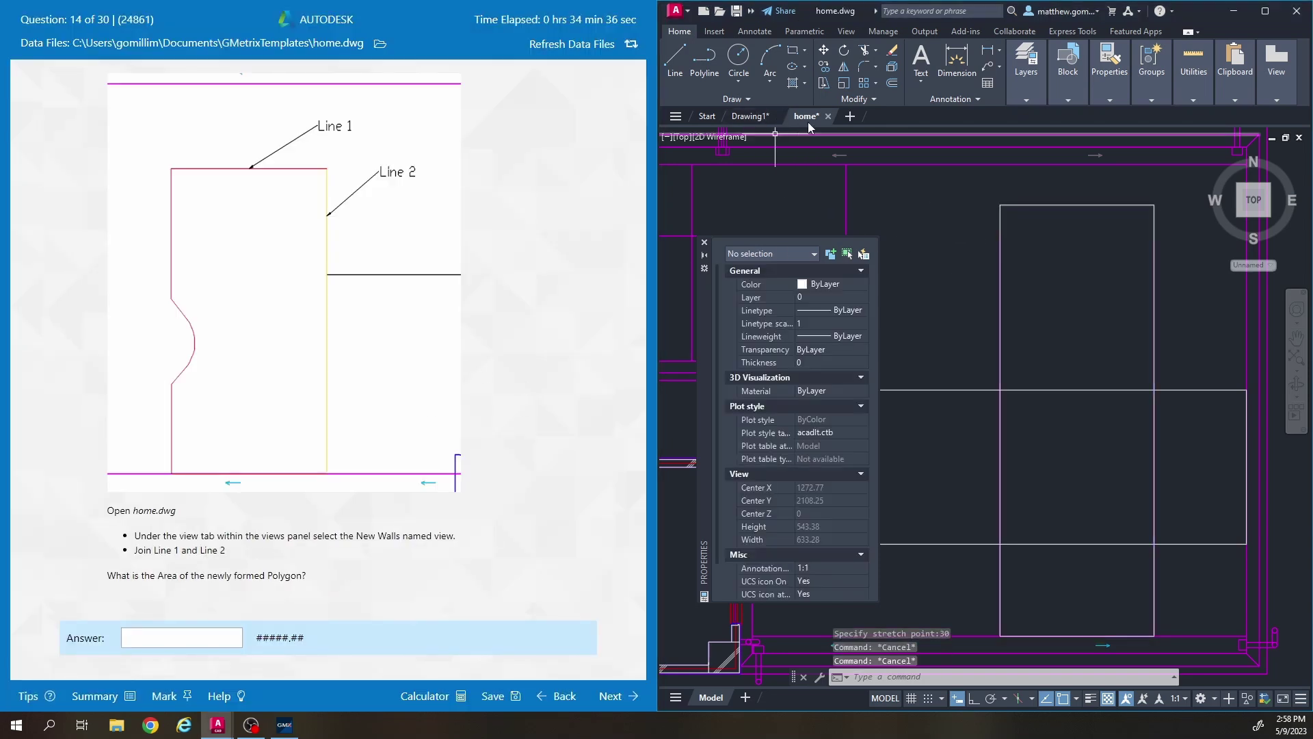
pyautogui.click(828, 118)
pyautogui.click(1022, 392)
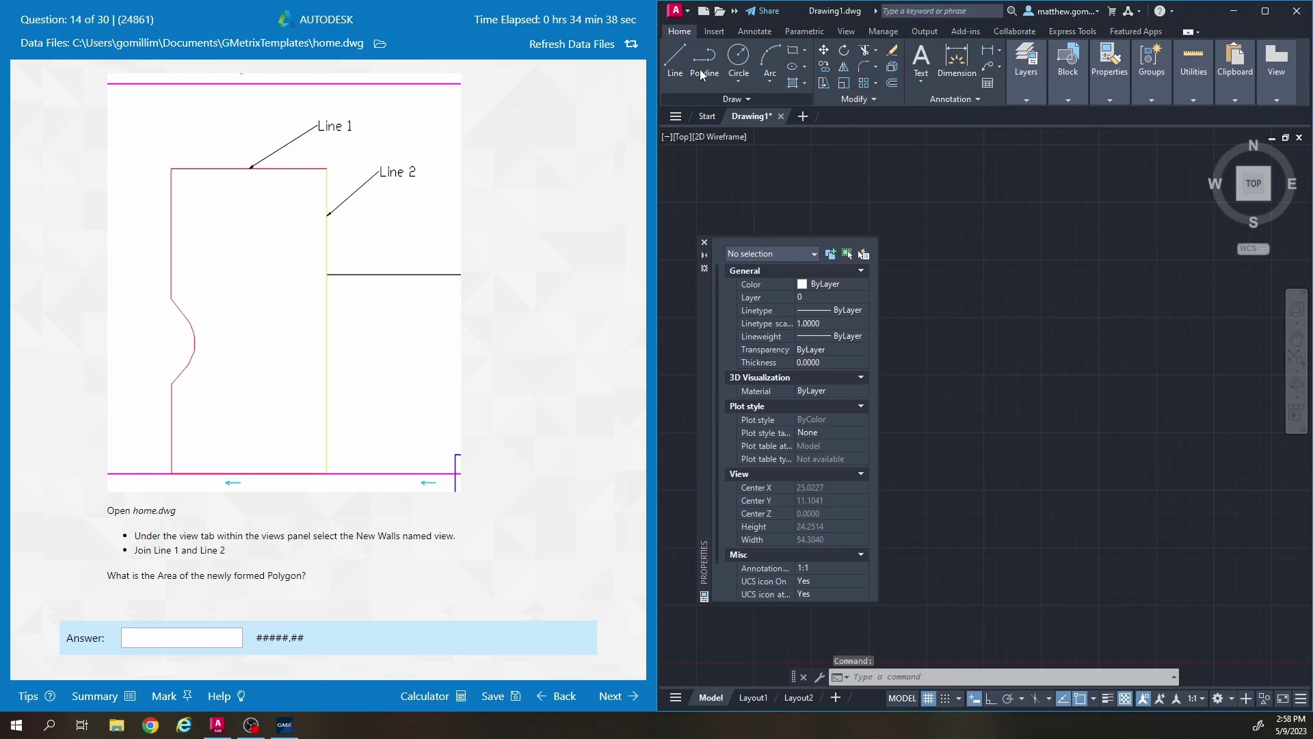
# - Reopen home.dwg from the recent drawings list and bring up the named views list
pyautogui.click(677, 18)
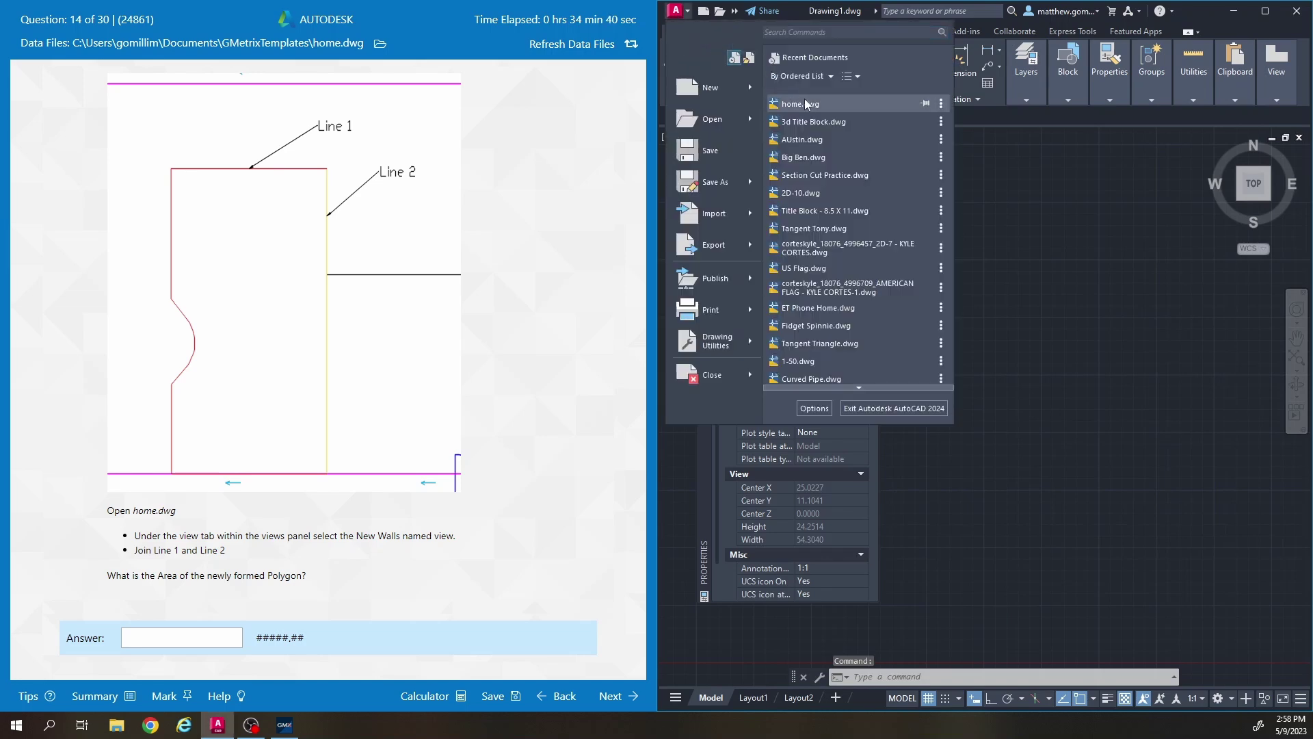
pyautogui.click(841, 138)
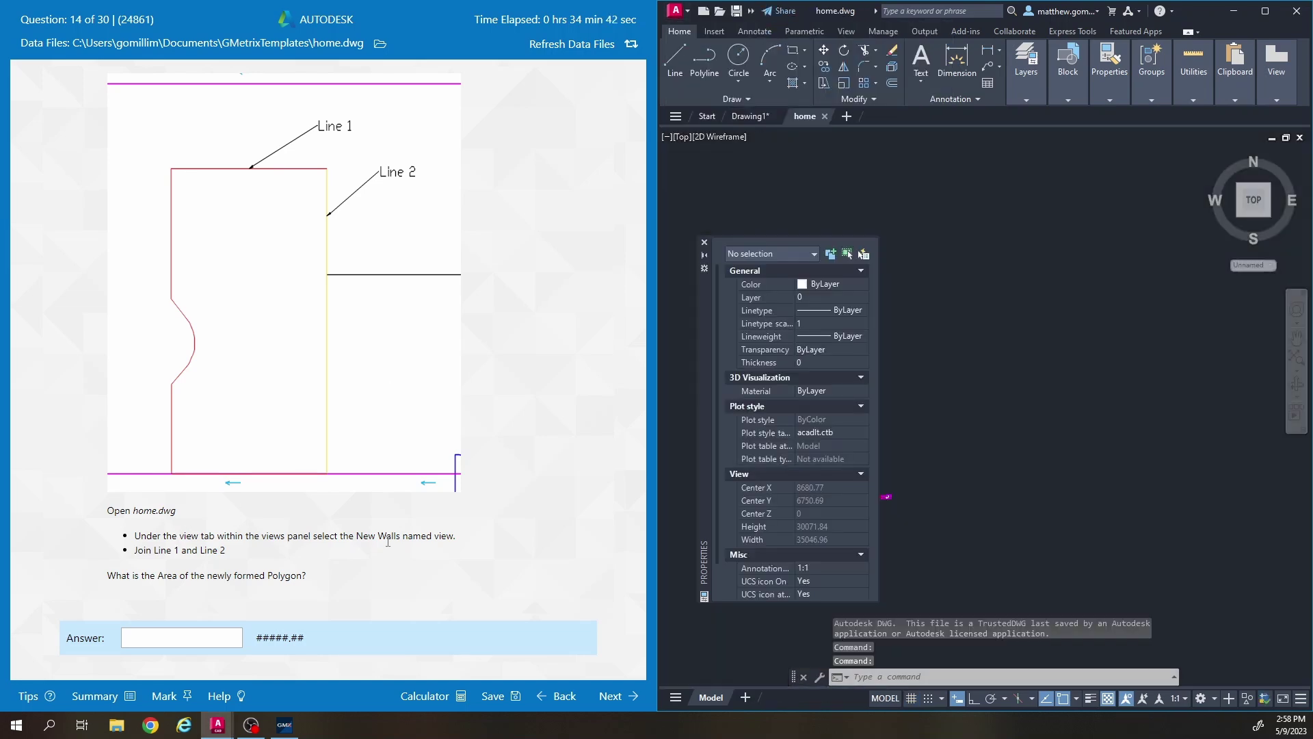
pyautogui.click(684, 138)
pyautogui.moveTo(787, 151)
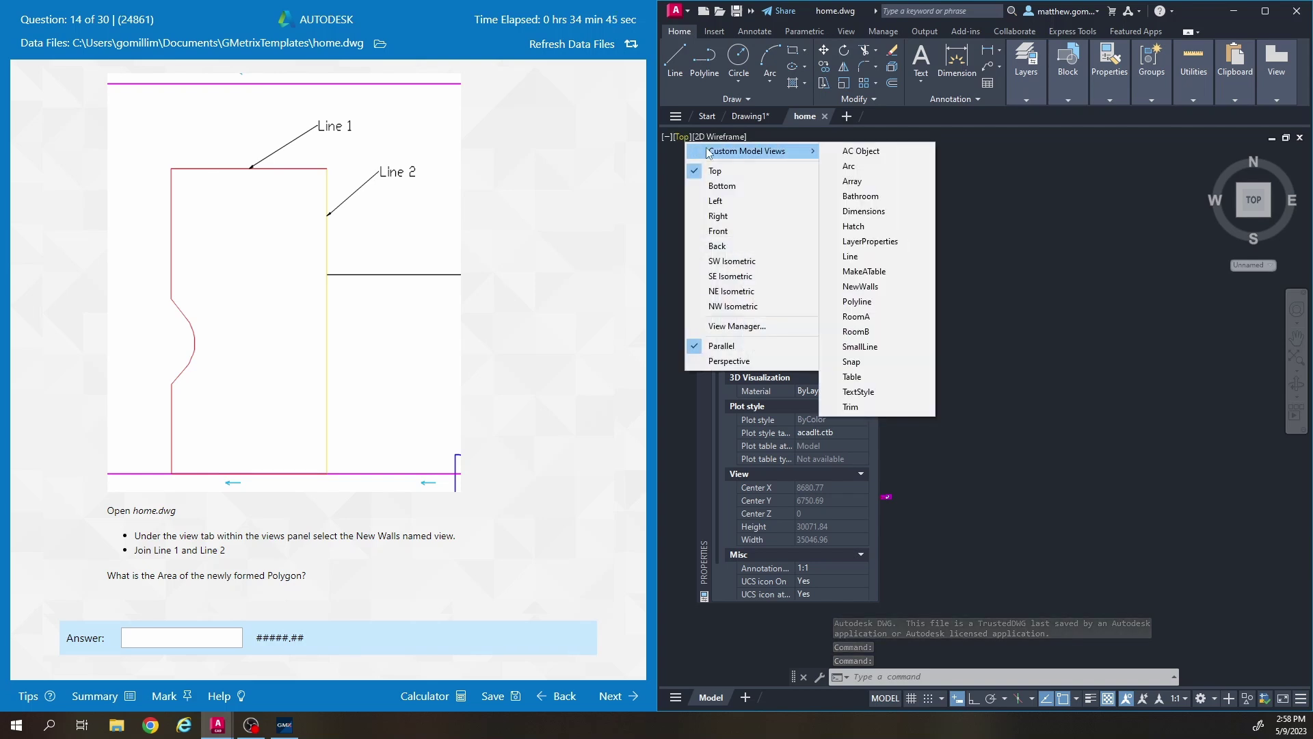
# - Restore the NewWalls named view and frame the red outline
pyautogui.click(860, 286)
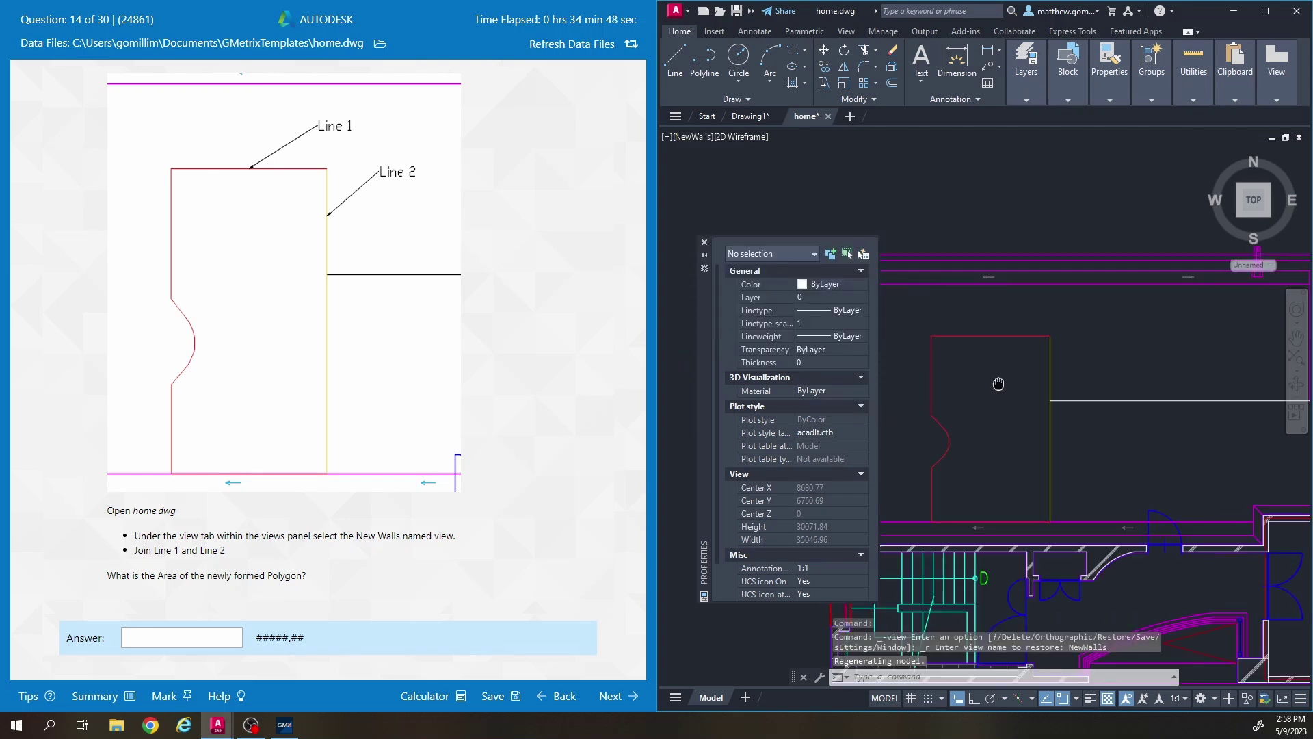
pyautogui.moveTo(998, 384)
pyautogui.mouseDown(button='middle')
pyautogui.moveTo(1096, 363)
pyautogui.moveTo(1099, 348)
pyautogui.mouseUp(button='middle')
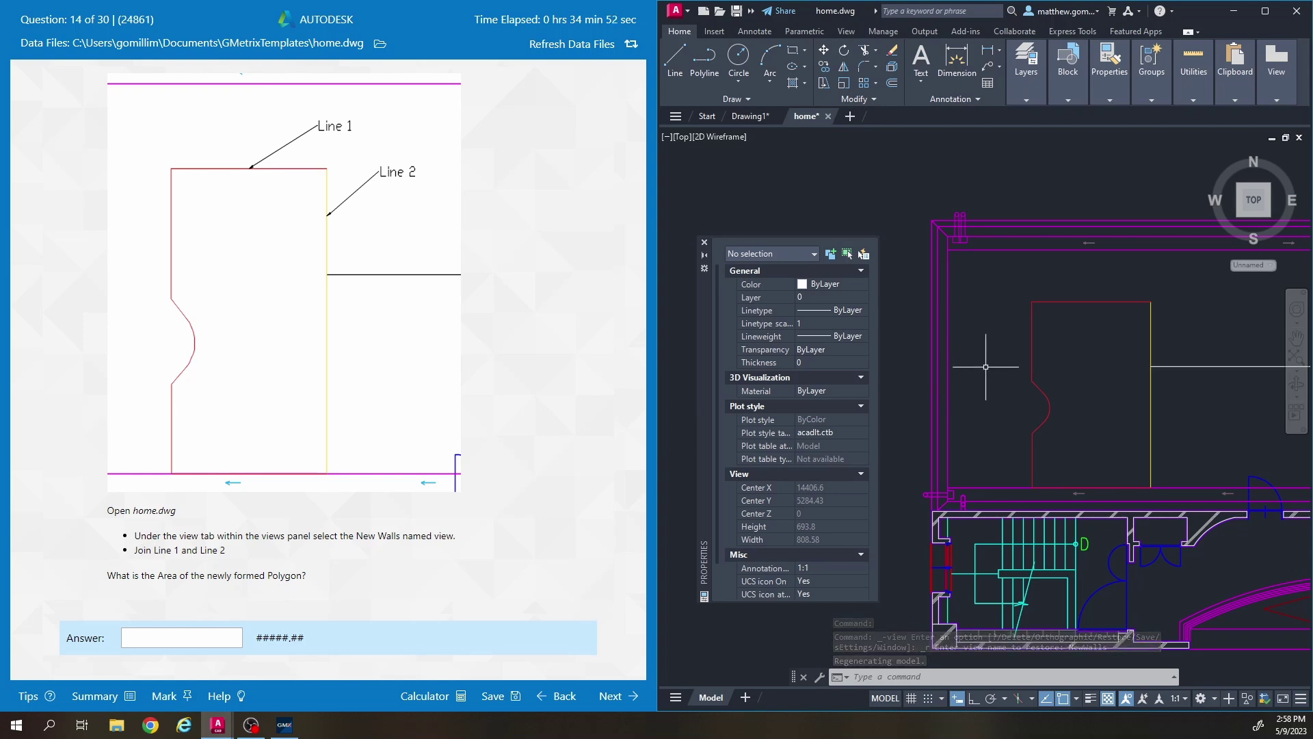
pyautogui.moveTo(996, 366); pyautogui.dragTo(946, 342, button='middle')
pyautogui.press('Escape')
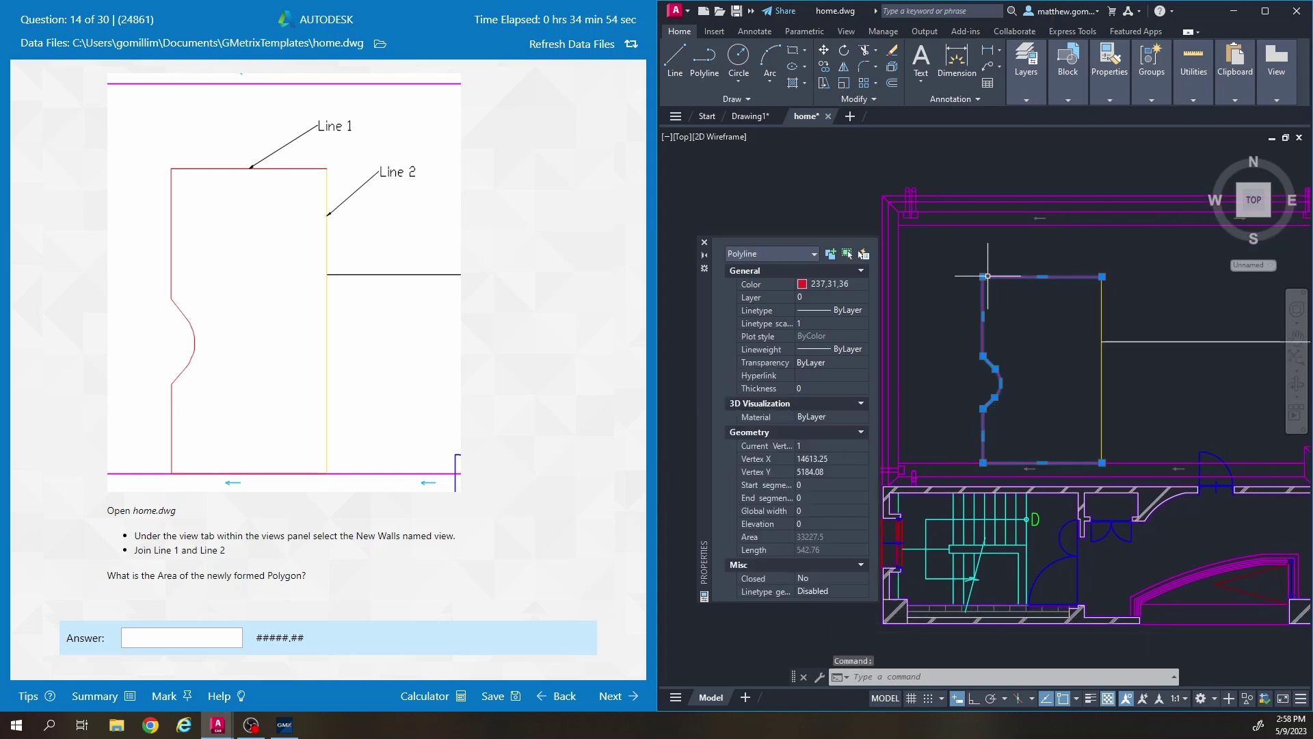
# - Join Line 2 to the red outline polyline with the J command
pyautogui.click(1103, 303)
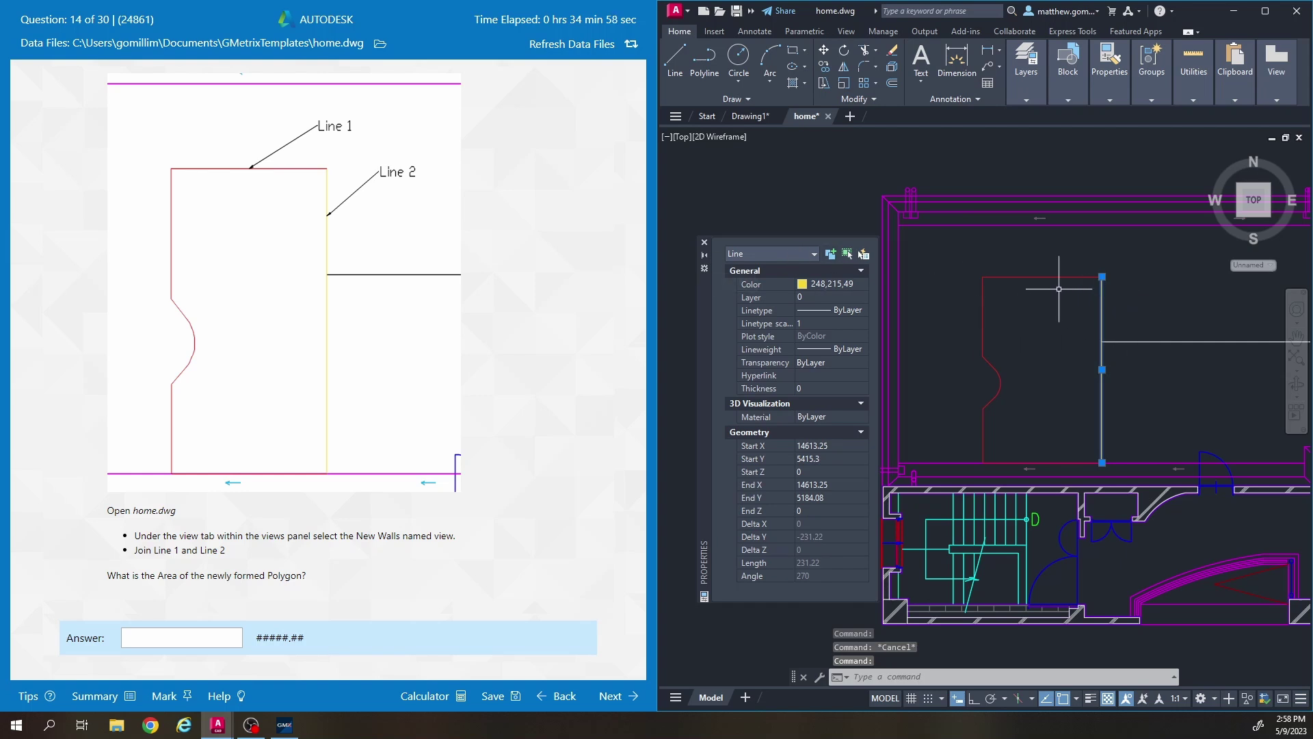
pyautogui.press('Escape')
pyautogui.click(1016, 277)
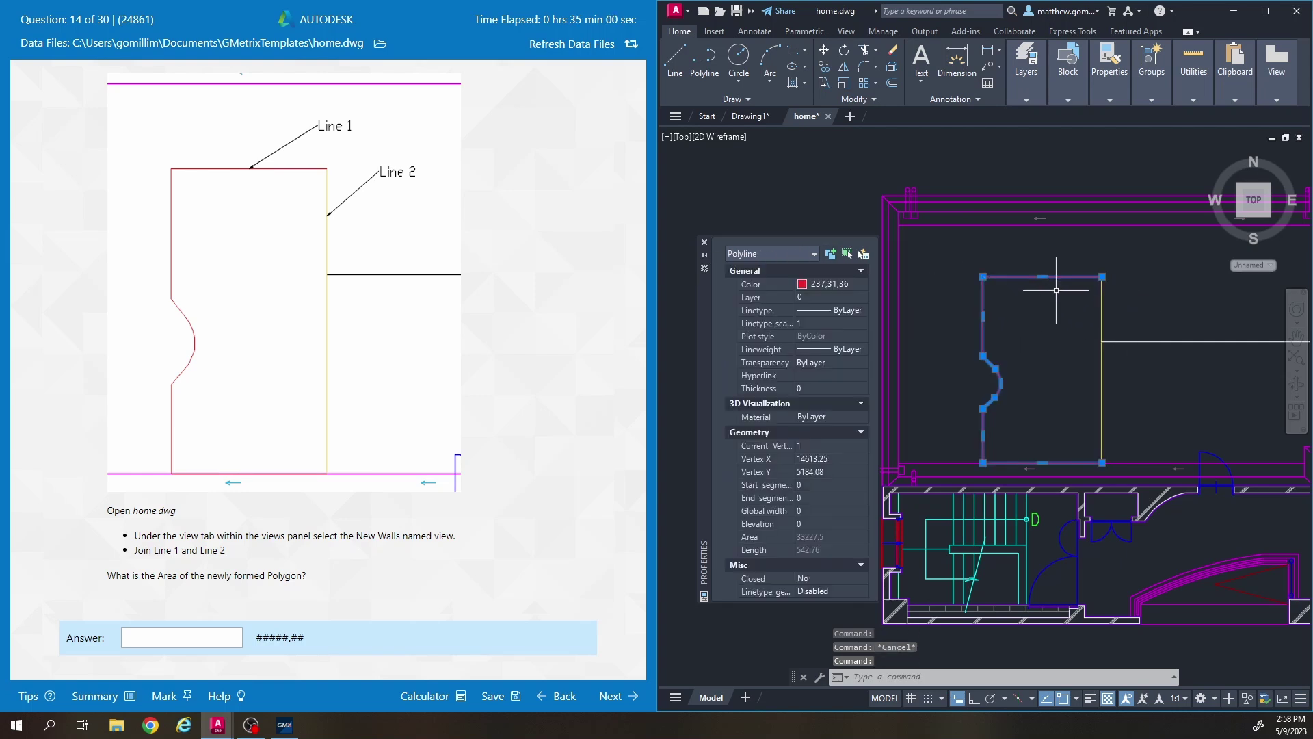
pyautogui.click(1099, 289)
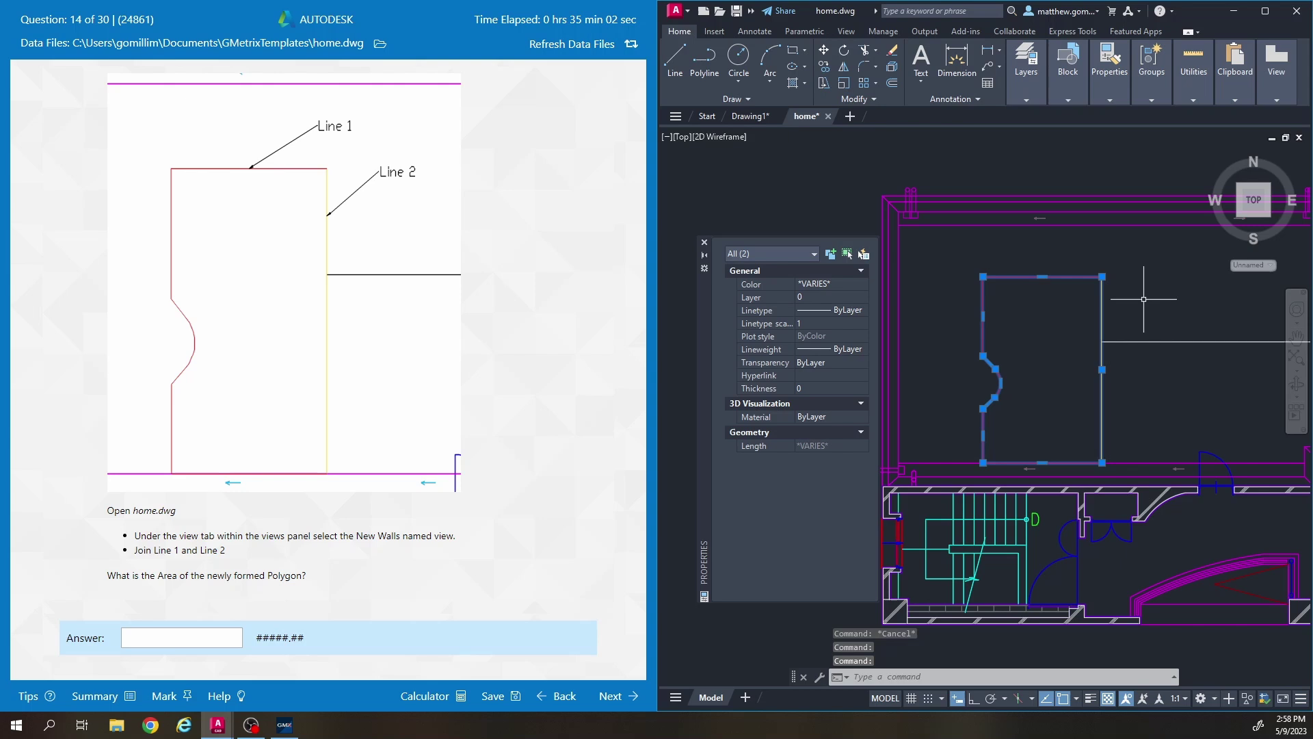
pyautogui.write('j')
pyautogui.press('Return')
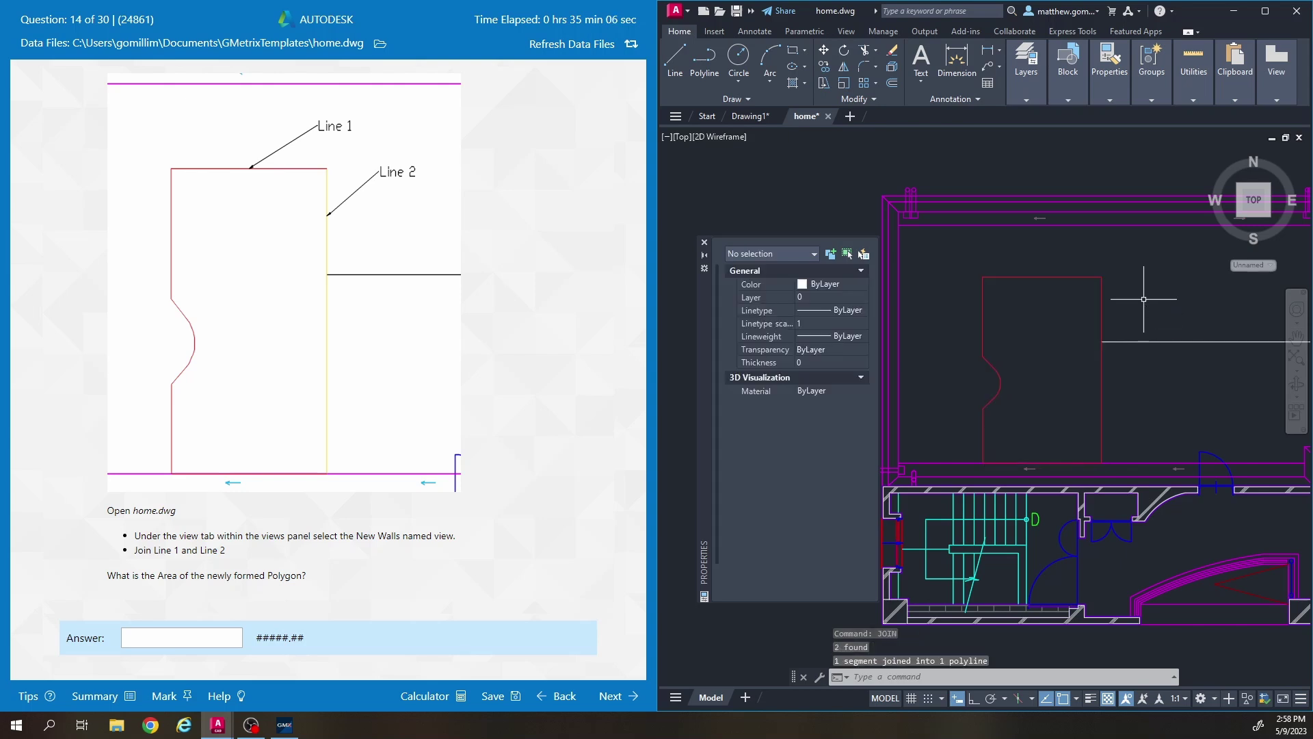
# - Submit the joined polyline's area, 33227.5, and continue to question 15
pyautogui.click(1102, 310)
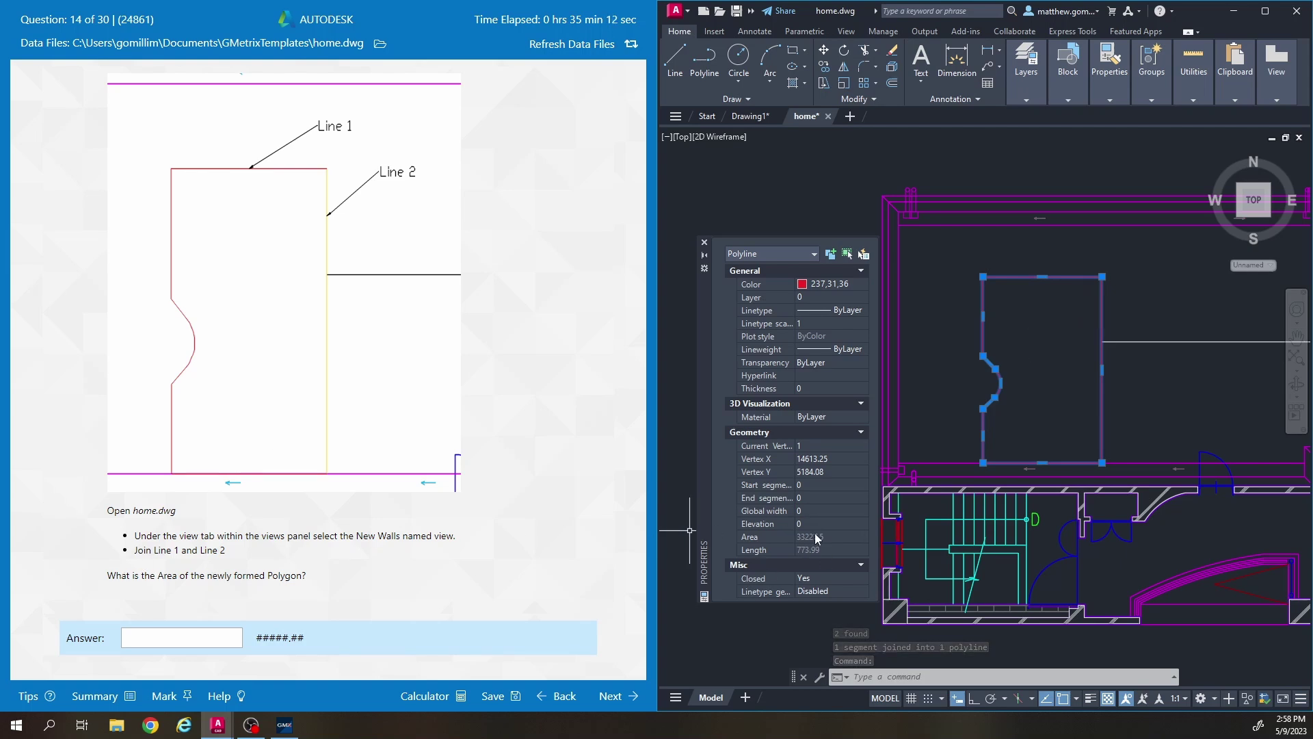
pyautogui.click(196, 635)
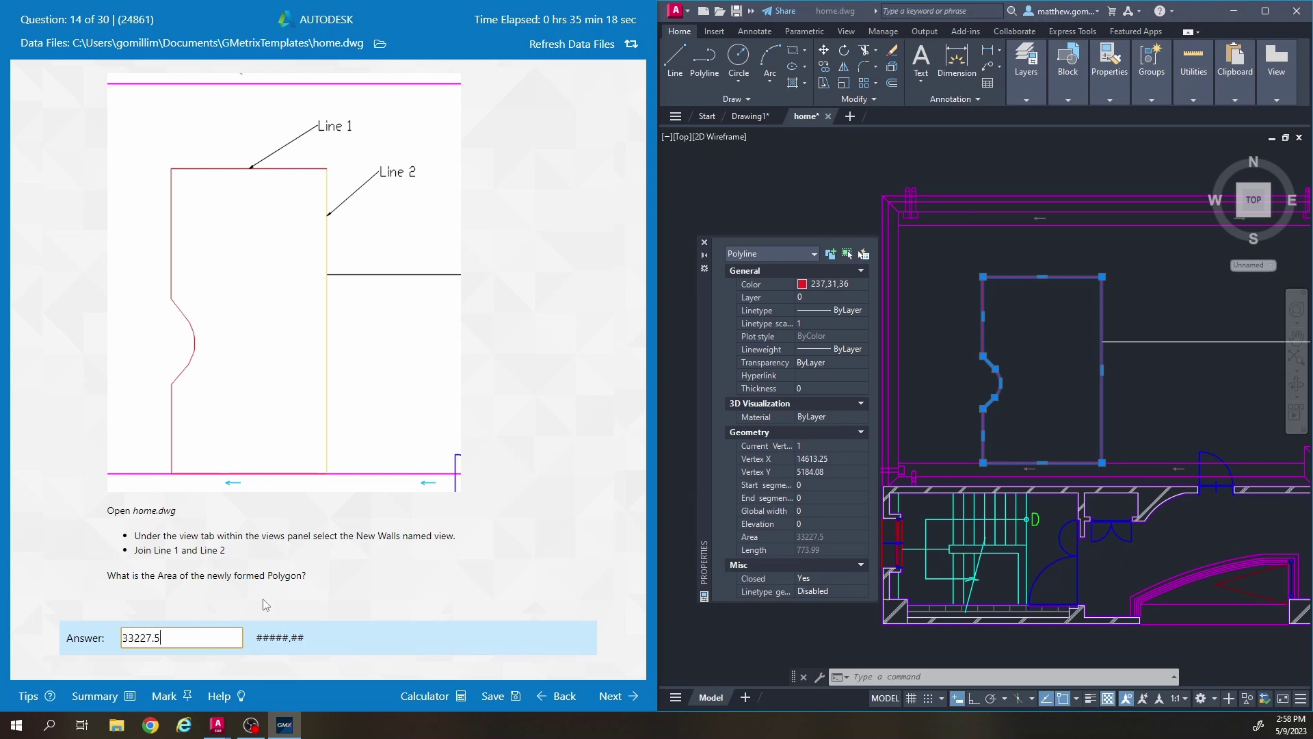
pyautogui.click(611, 695)
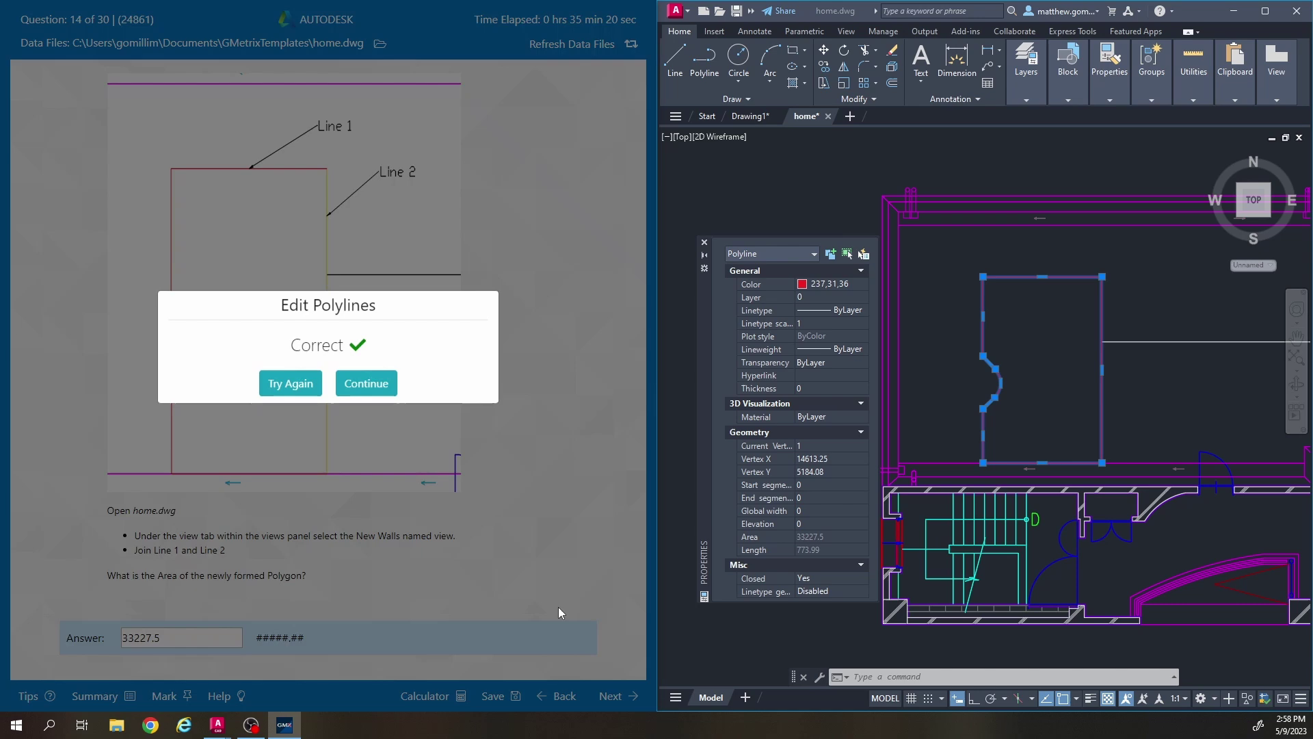
pyautogui.click(365, 392)
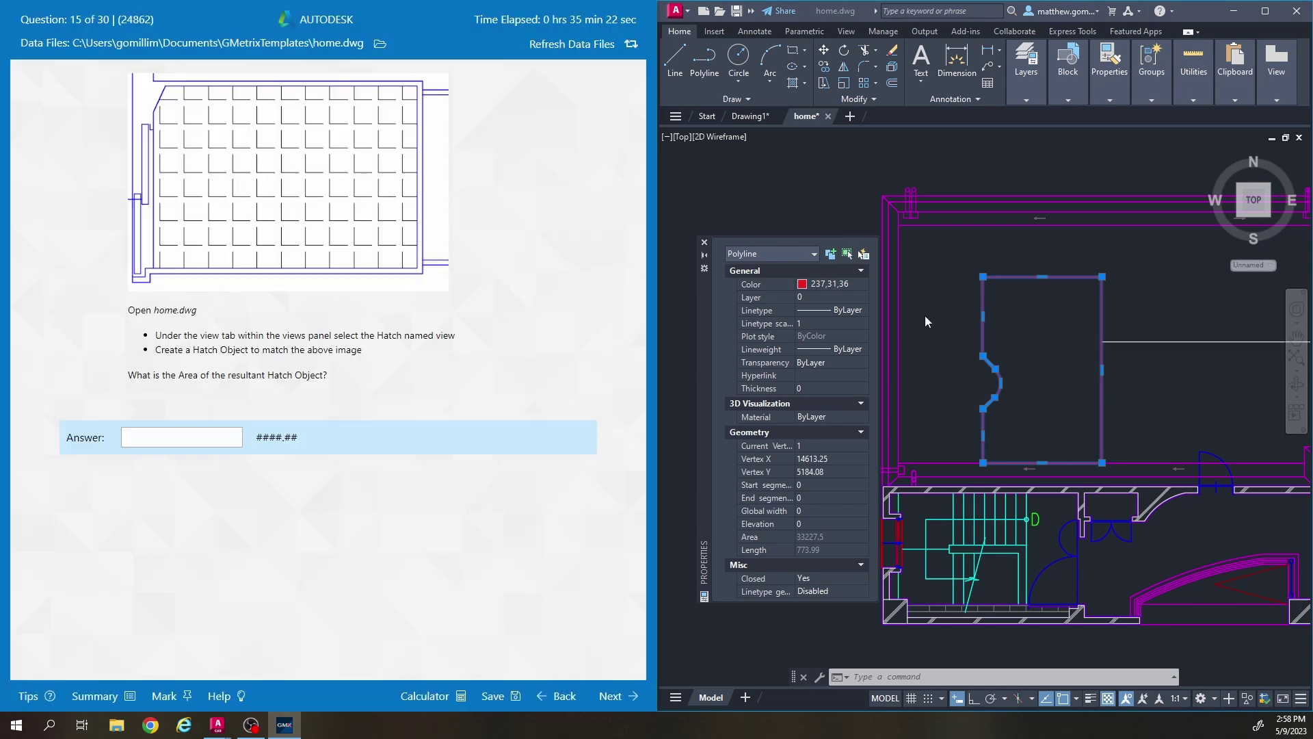
# - Close home.dwg, discarding the unsaved edits
pyautogui.press('Escape')
pyautogui.press('Escape')
pyautogui.press('Escape')
pyautogui.click(828, 117)
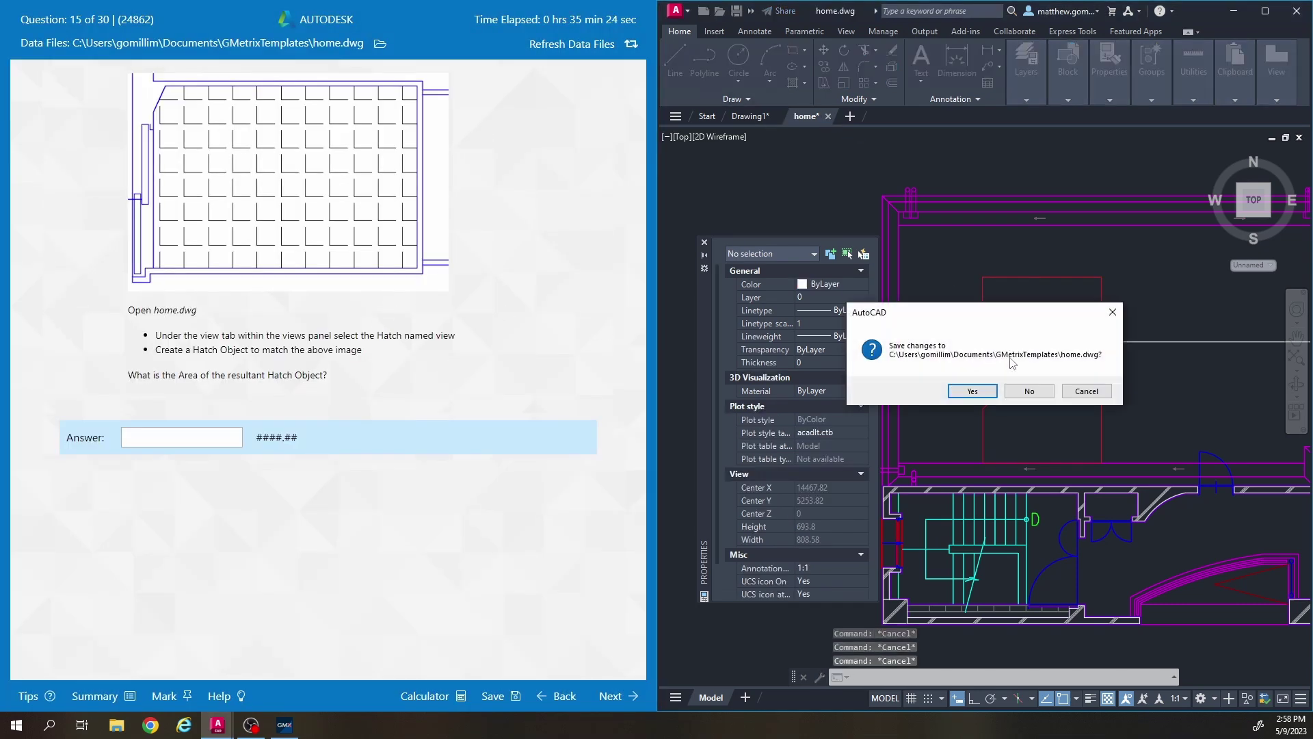
pyautogui.click(1029, 390)
# - Reopen home.dwg from Recent Documents and restore the Hatch named view, framing the room
pyautogui.click(681, 13)
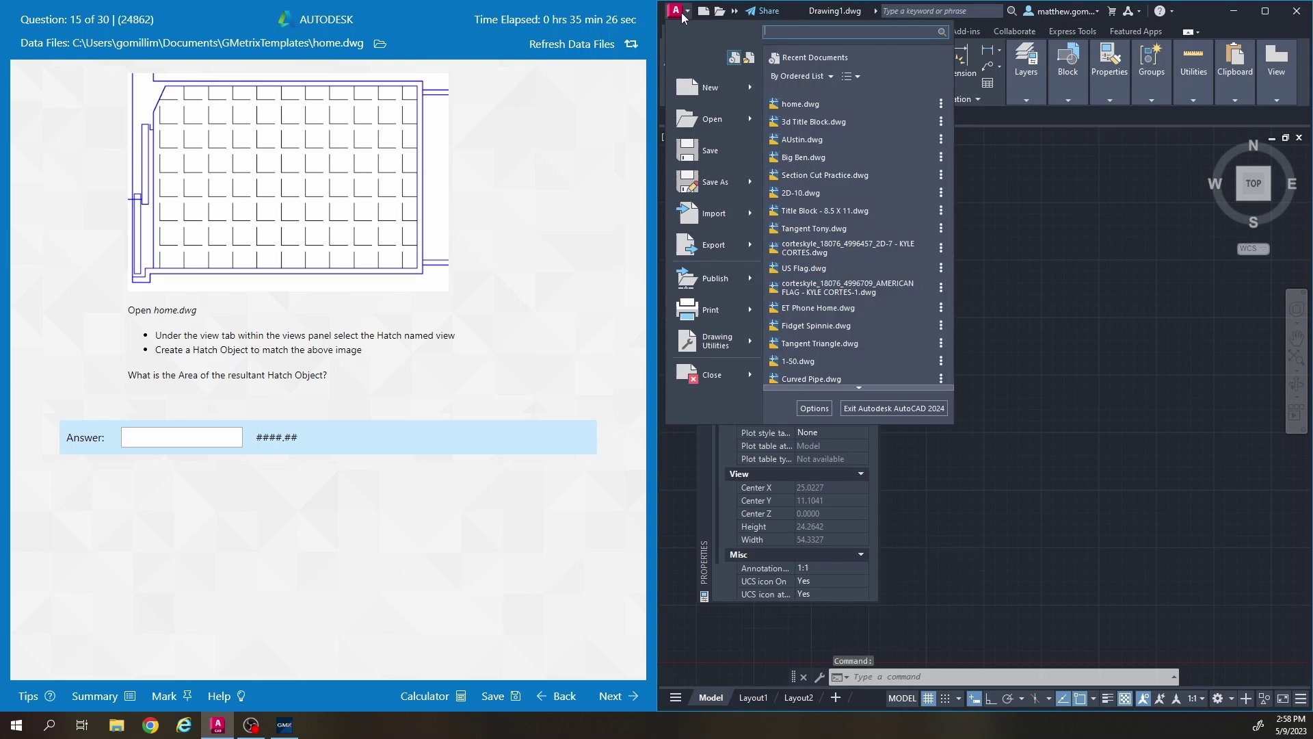
pyautogui.click(800, 104)
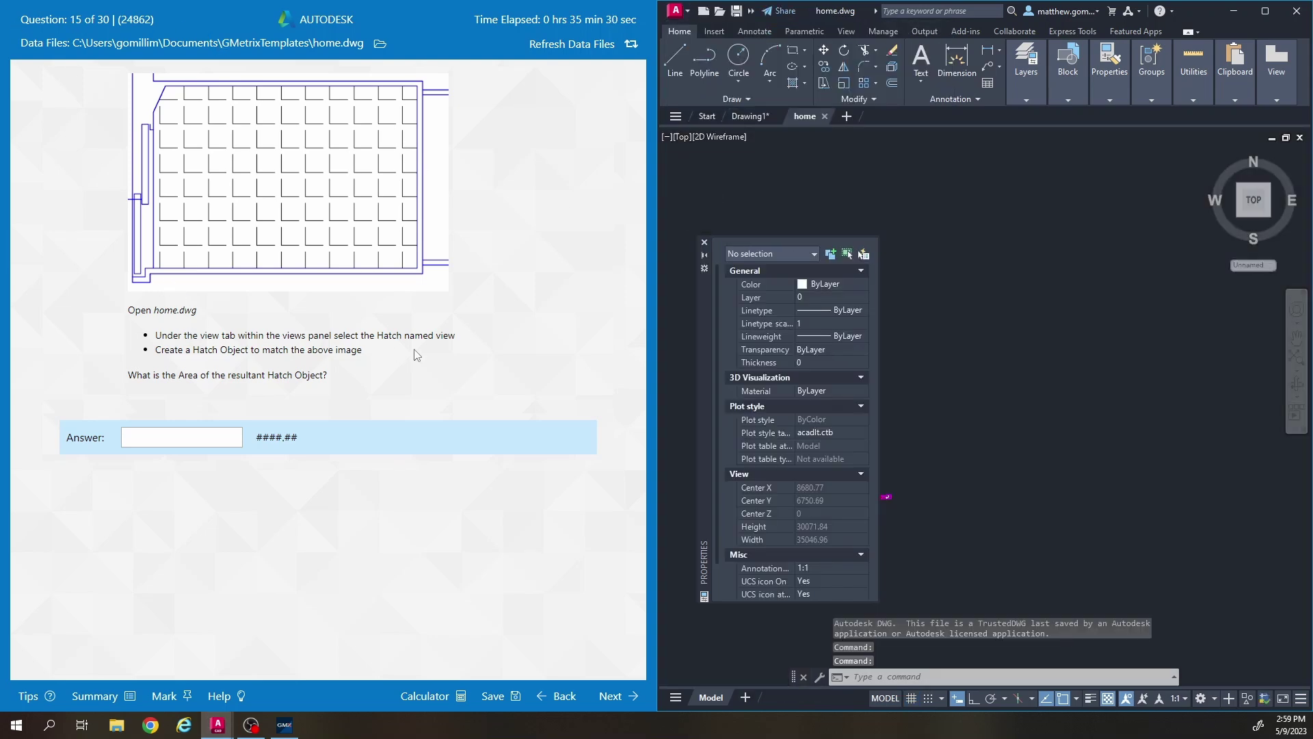
pyautogui.click(682, 136)
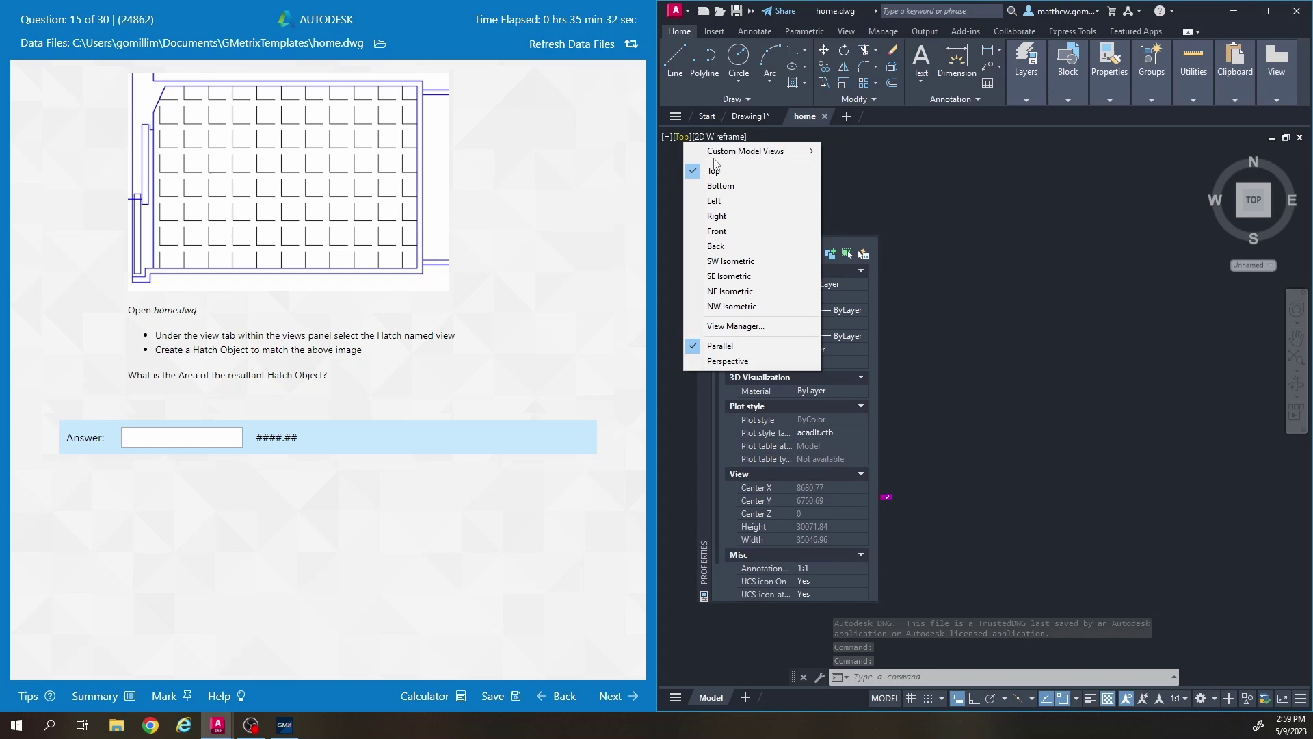
pyautogui.moveTo(716, 158)
pyautogui.click(852, 226)
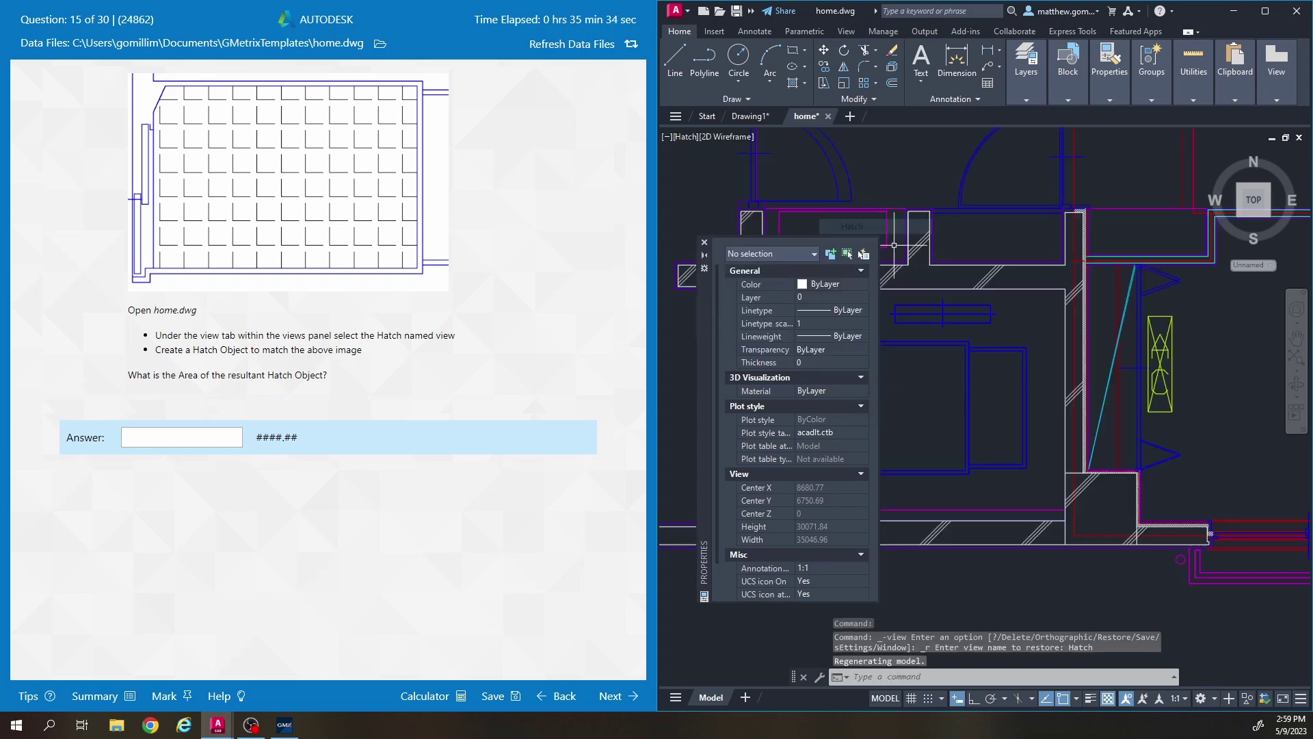
pyautogui.moveTo(1011, 329); pyautogui.dragTo(1167, 331, button='middle')
pyautogui.moveTo(1040, 328)
pyautogui.mouseDown(button='middle')
pyautogui.moveTo(1043, 312)
pyautogui.moveTo(1033, 337)
pyautogui.mouseUp(button='middle')
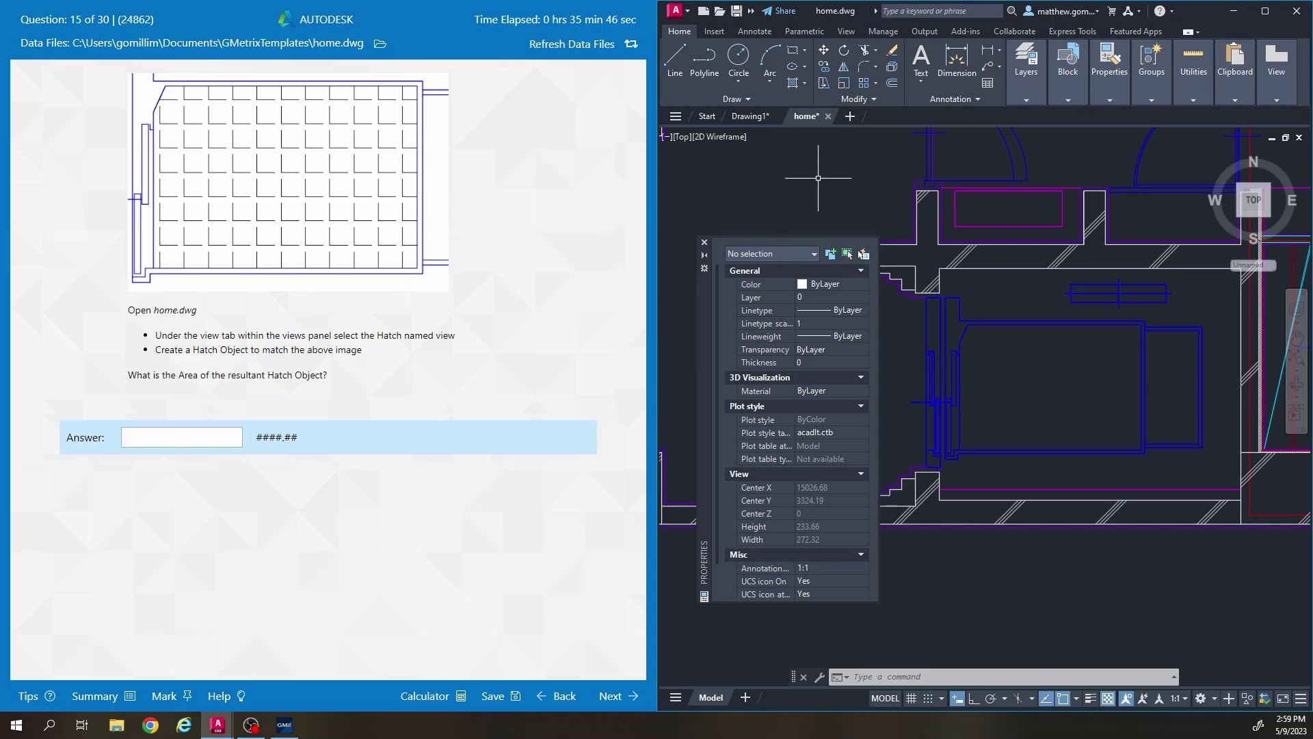
# - Hatch the small room with the ANGLE pattern by picking inside it, then select the hatch
pyautogui.click(794, 84)
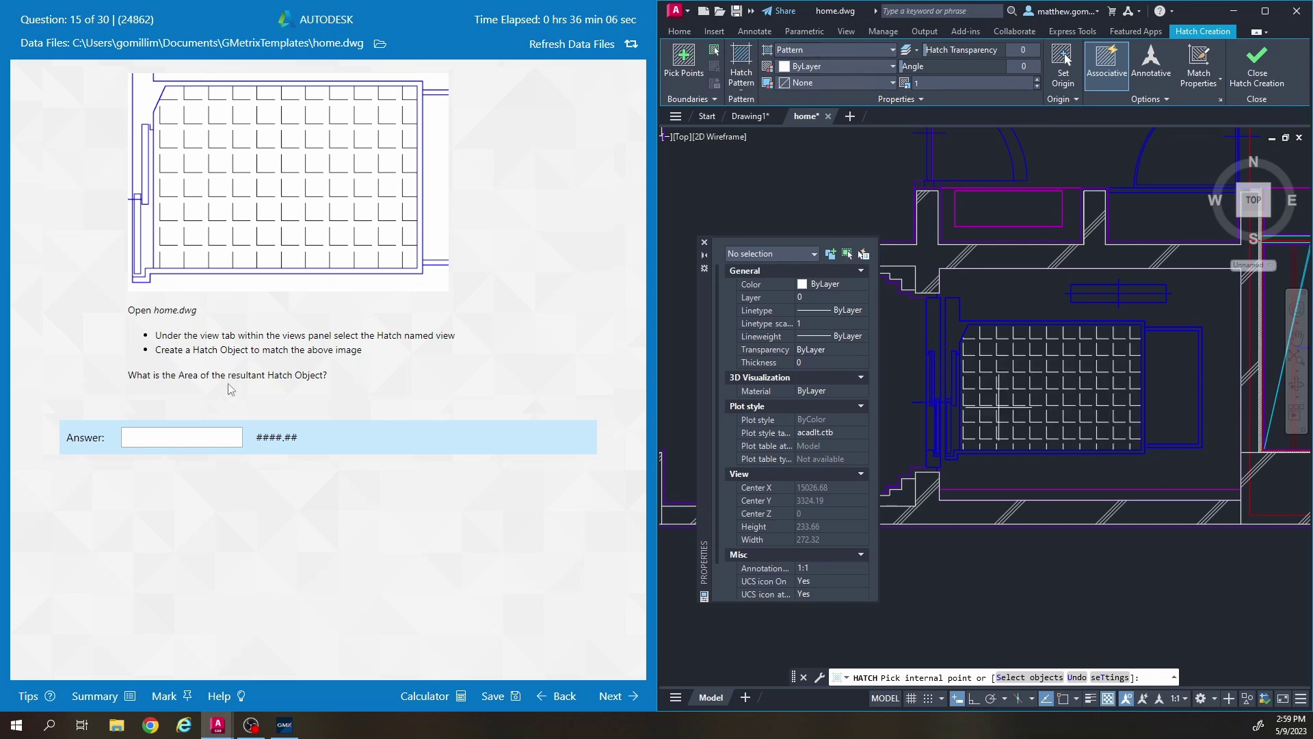
pyautogui.click(1082, 395)
pyautogui.press('Return')
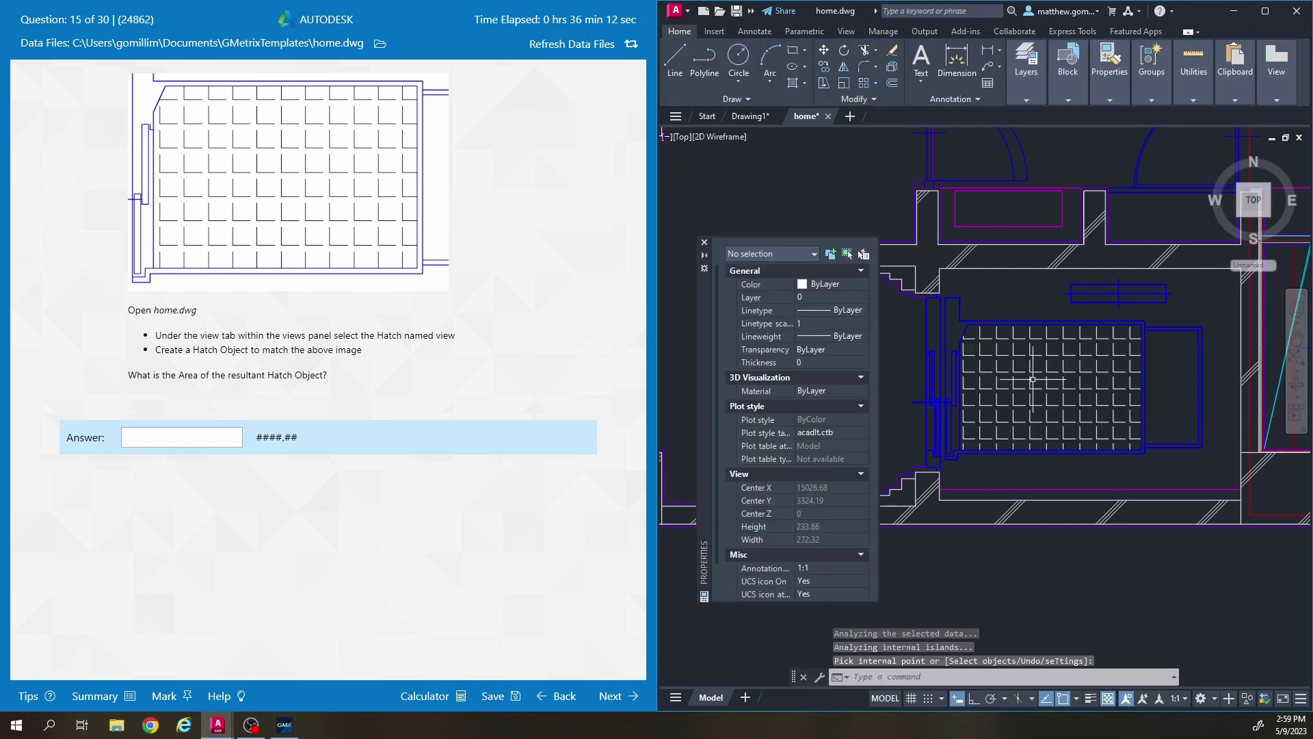
pyautogui.click(1028, 370)
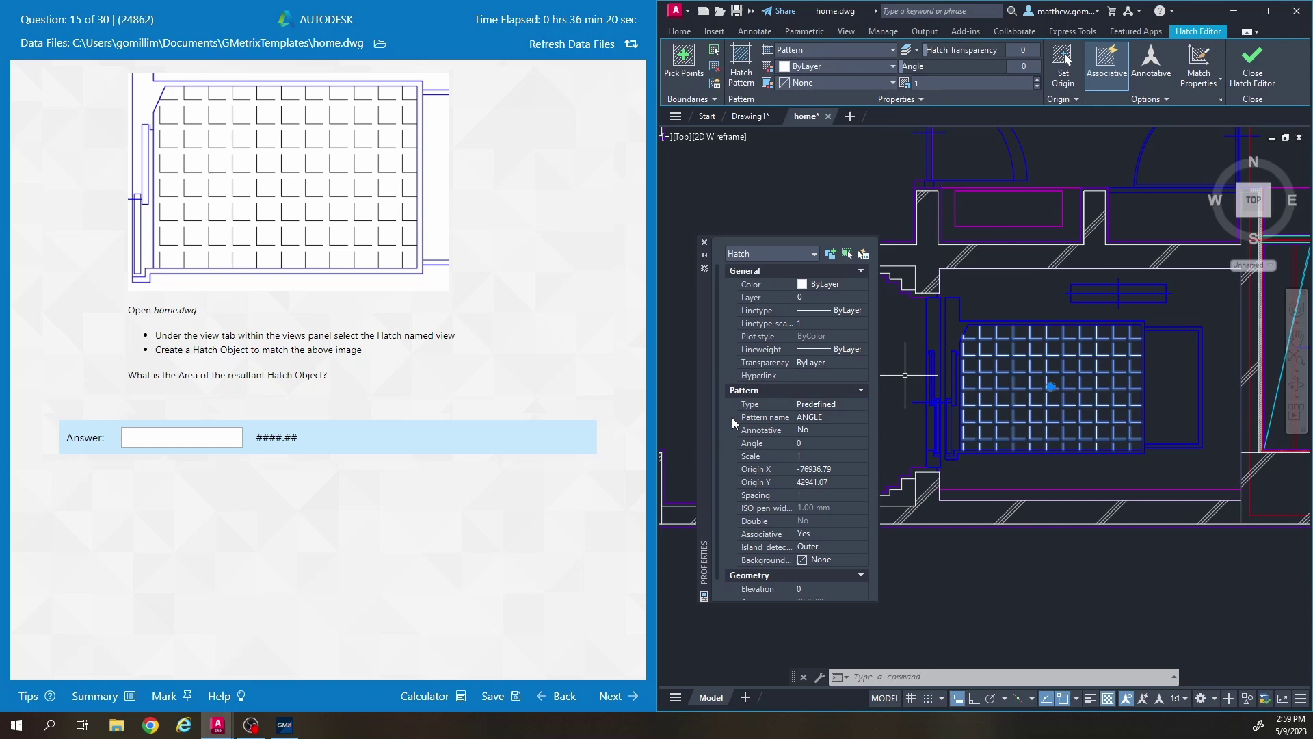
# - Read the hatch area in Properties and submit it, getting Try Again for the mistyped 2976.88
pyautogui.scroll(-2, 741, 466)
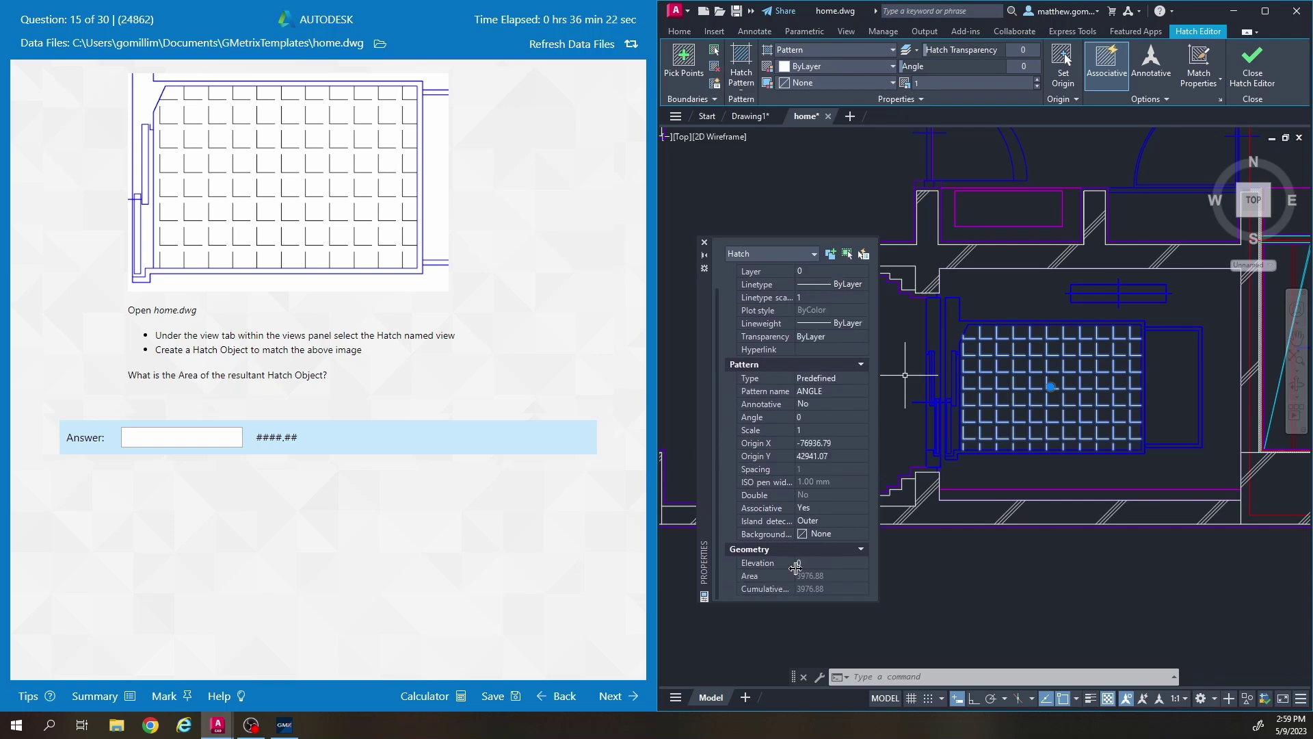
pyautogui.click(185, 441)
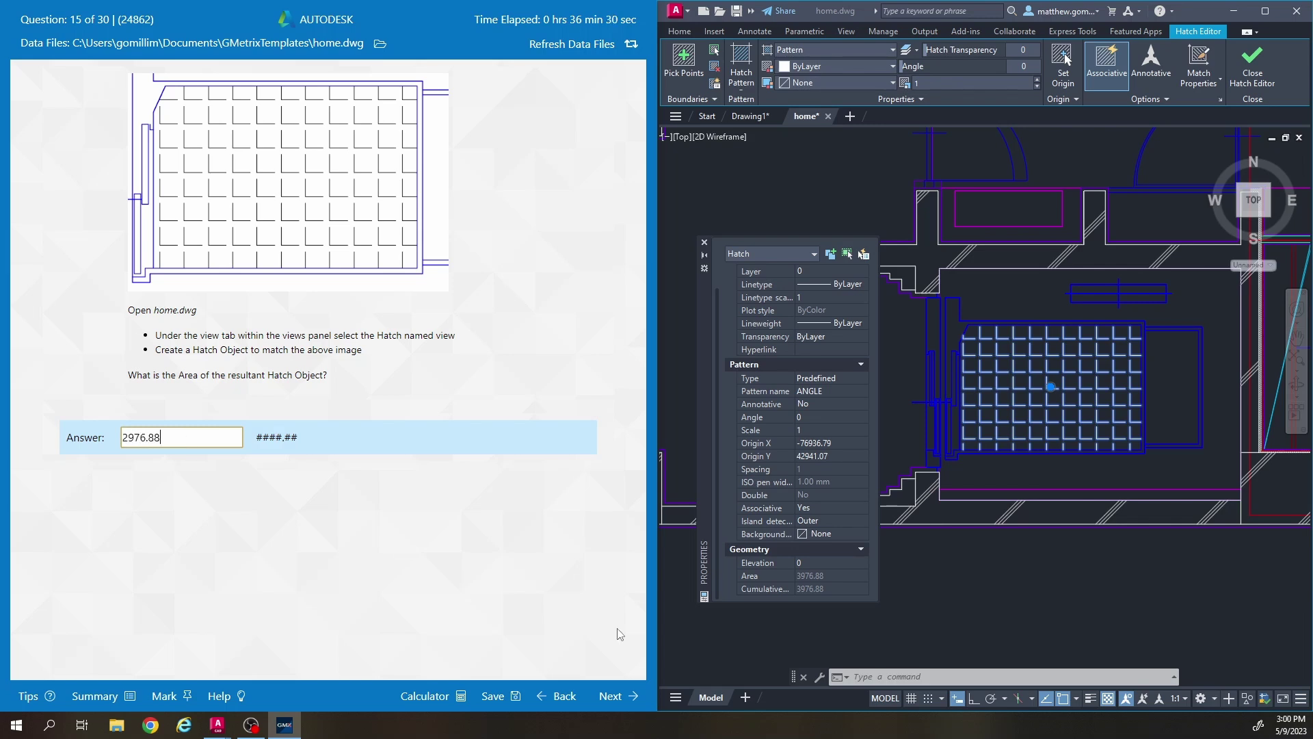
pyautogui.click(612, 695)
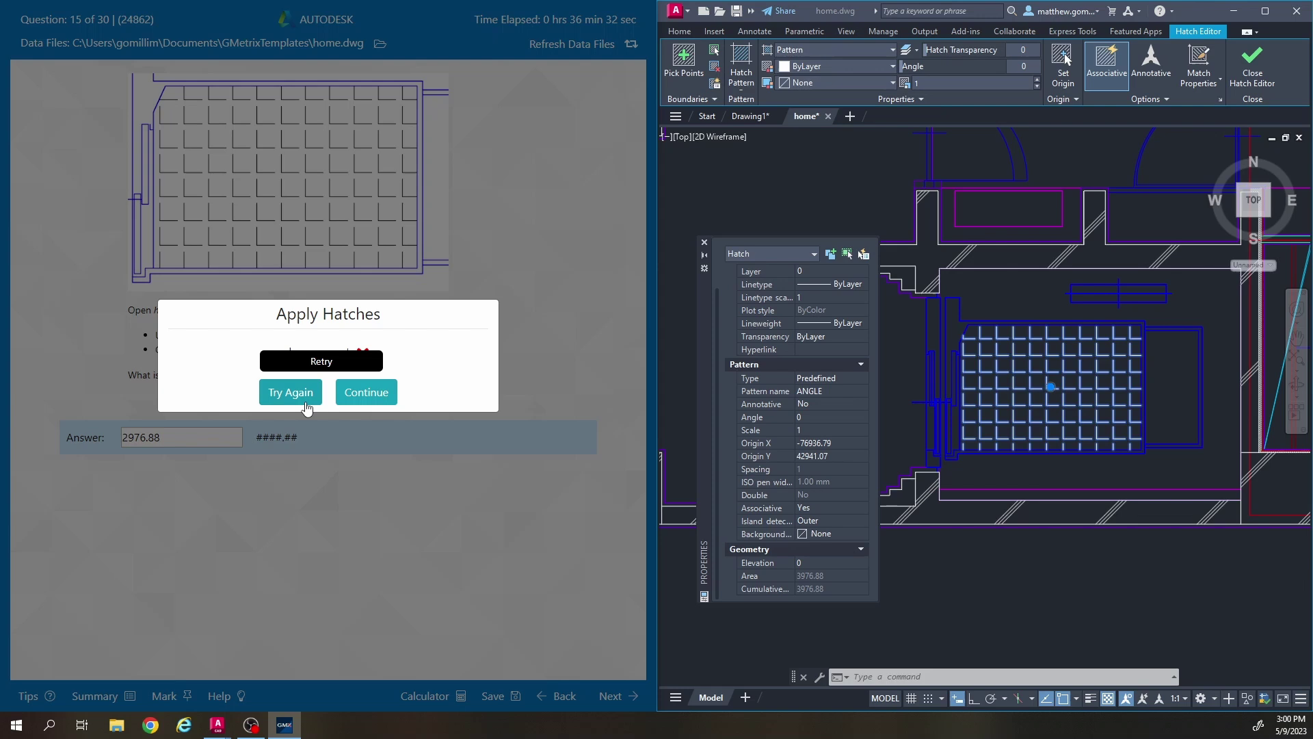
pyautogui.click(302, 410)
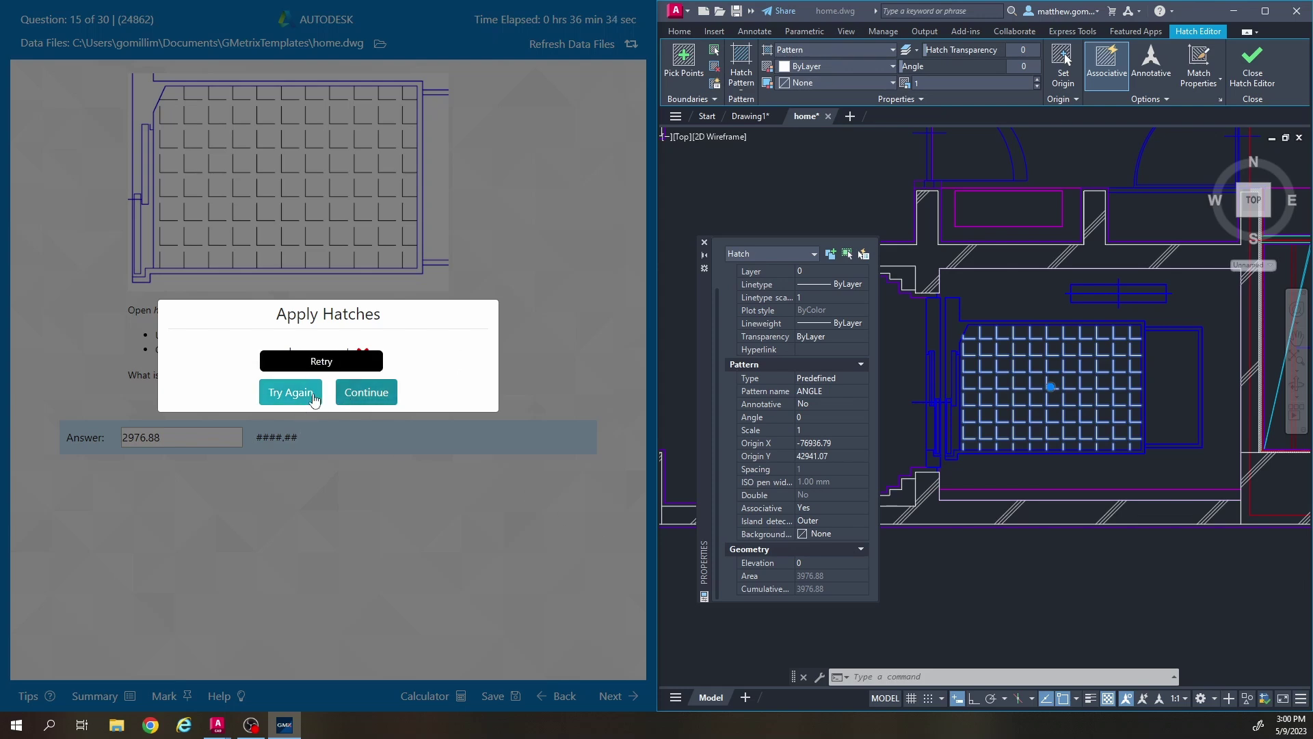
pyautogui.click(300, 397)
# - Correct the answer to 3976.88, resubmit it, and continue to question 16
pyautogui.click(130, 438)
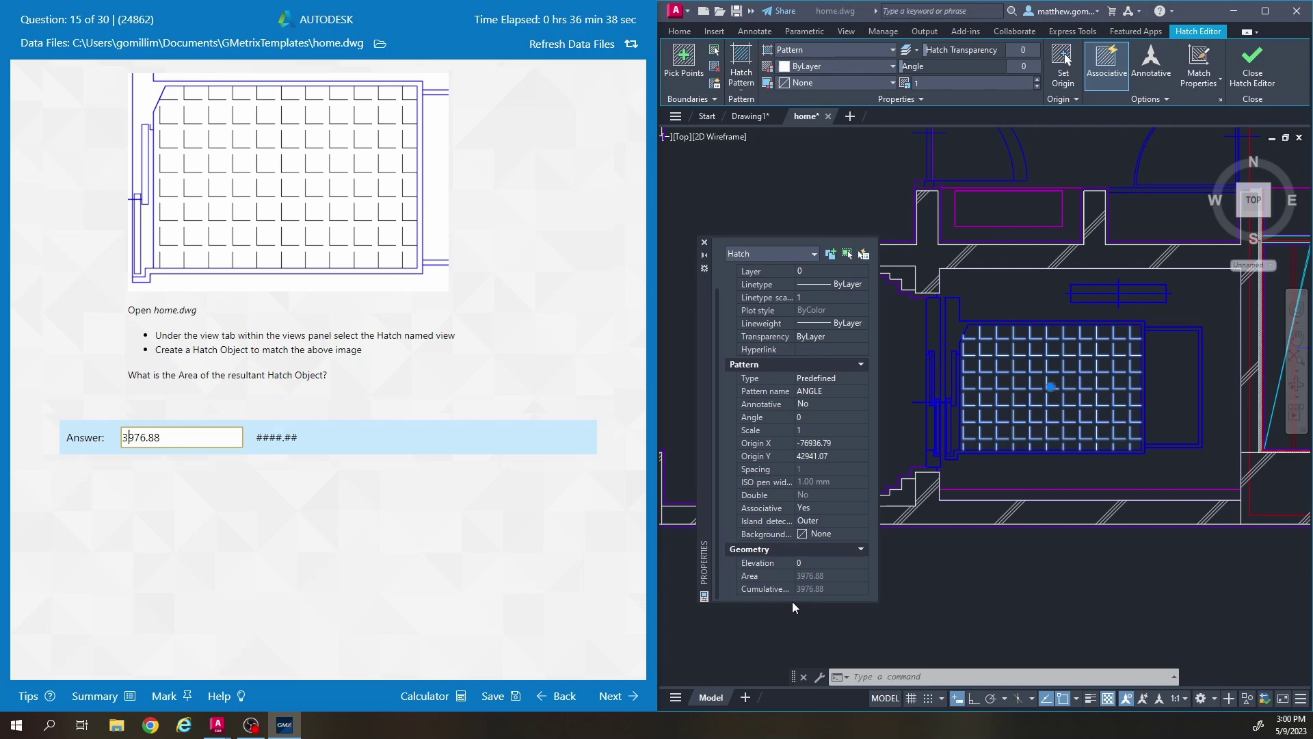
pyautogui.click(609, 695)
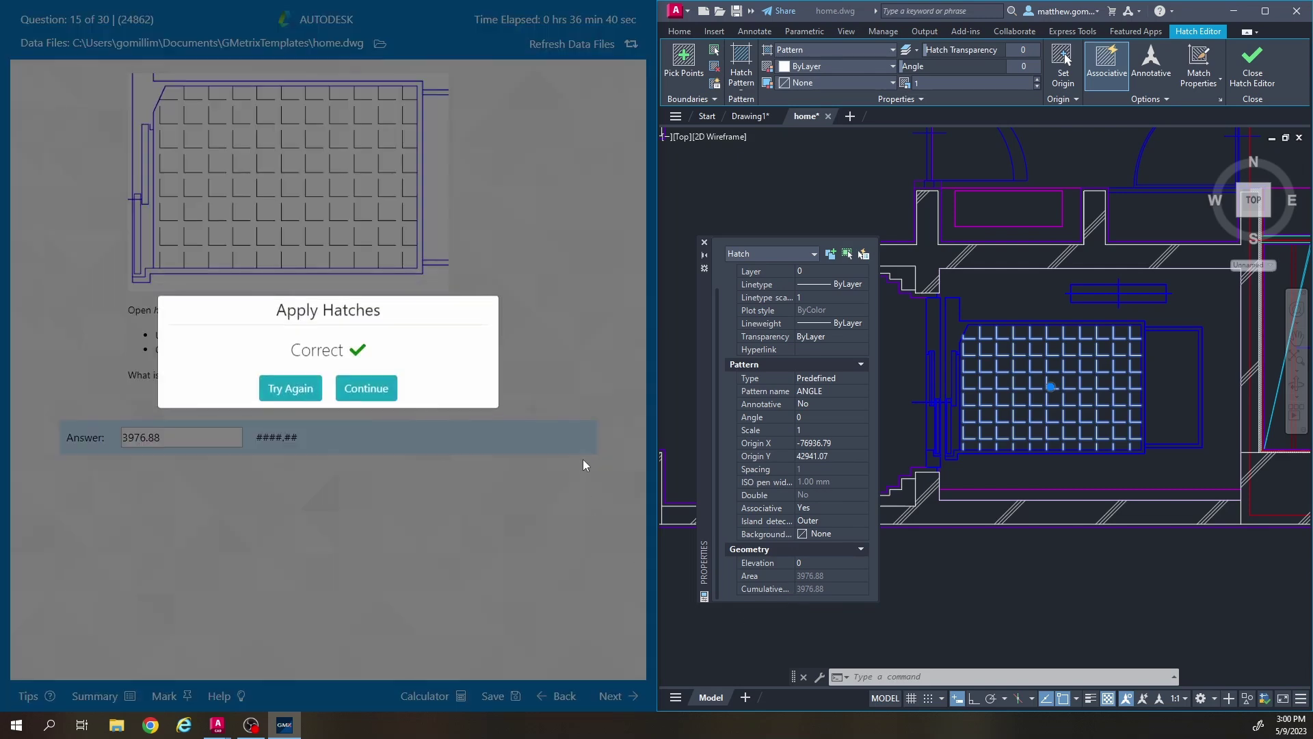
pyautogui.click(369, 392)
pyautogui.press('Escape')
pyautogui.press('Escape')
pyautogui.press('Escape')
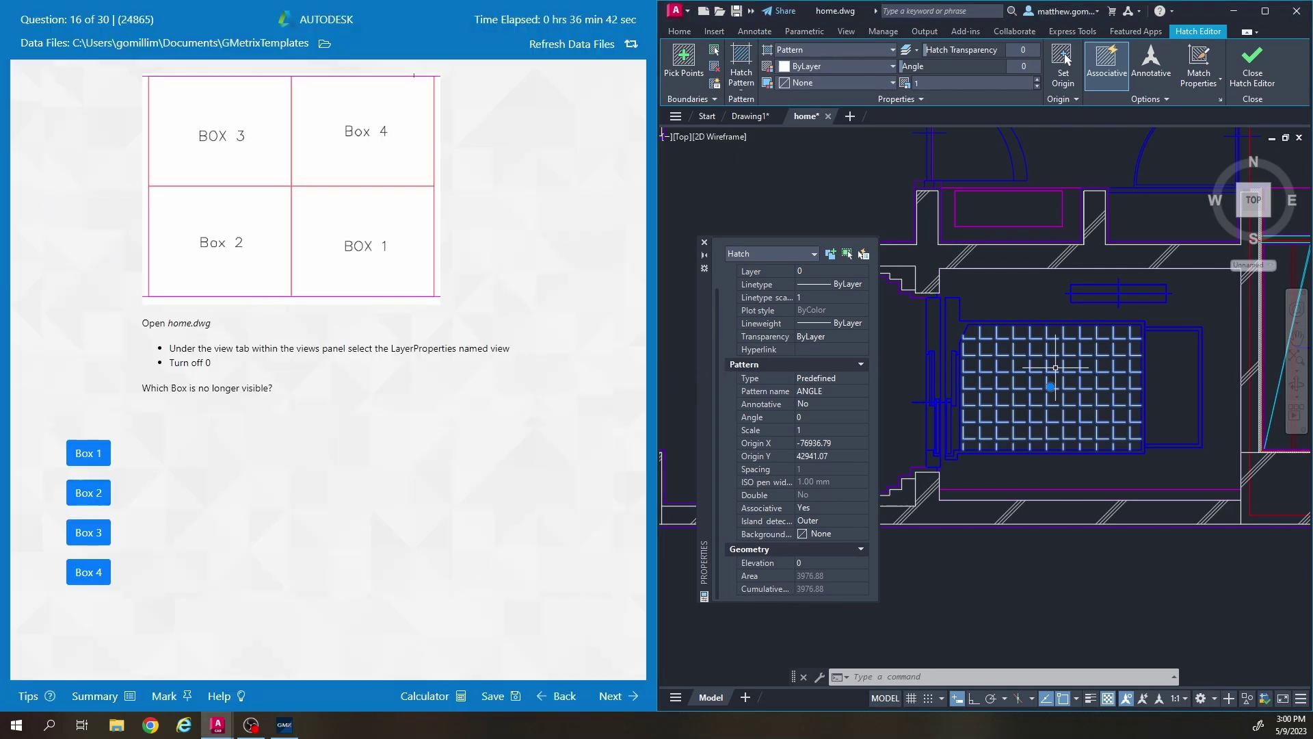
# - Close home.dwg without saving and reopen it from Recent Documents
pyautogui.click(828, 117)
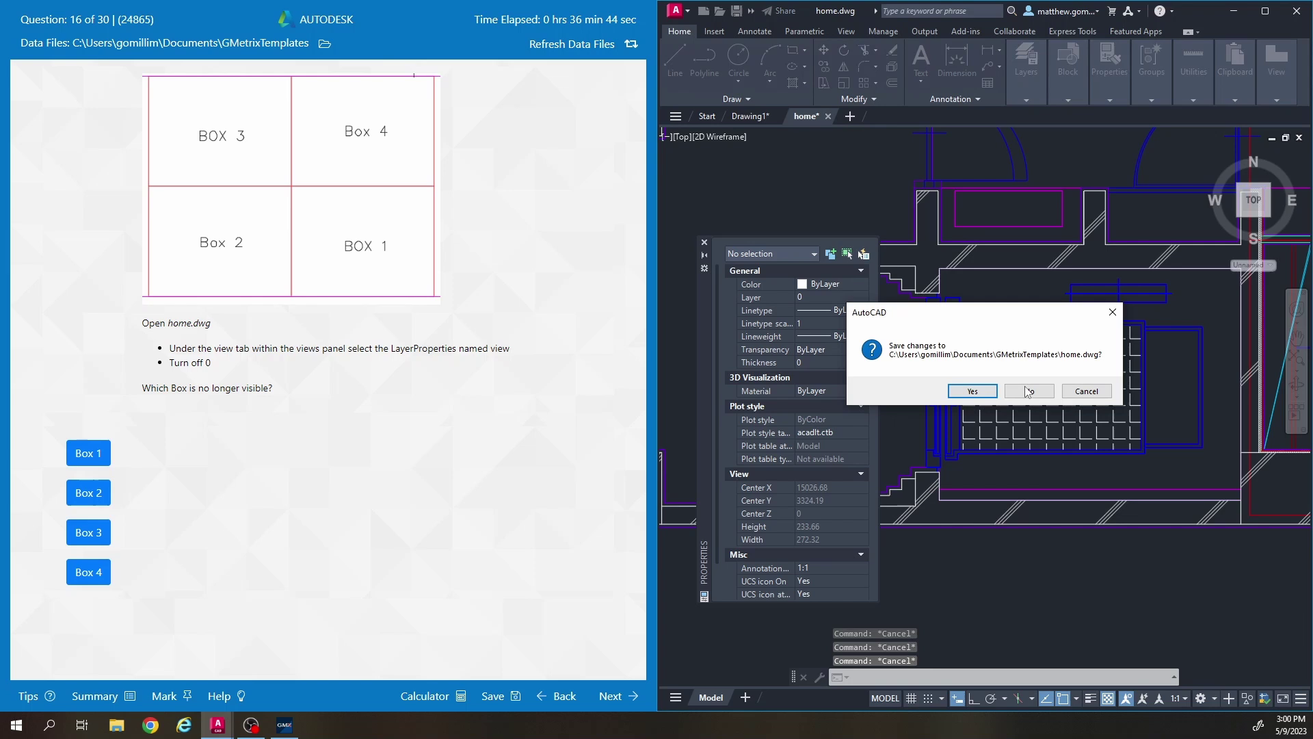
pyautogui.click(1029, 392)
pyautogui.click(675, 11)
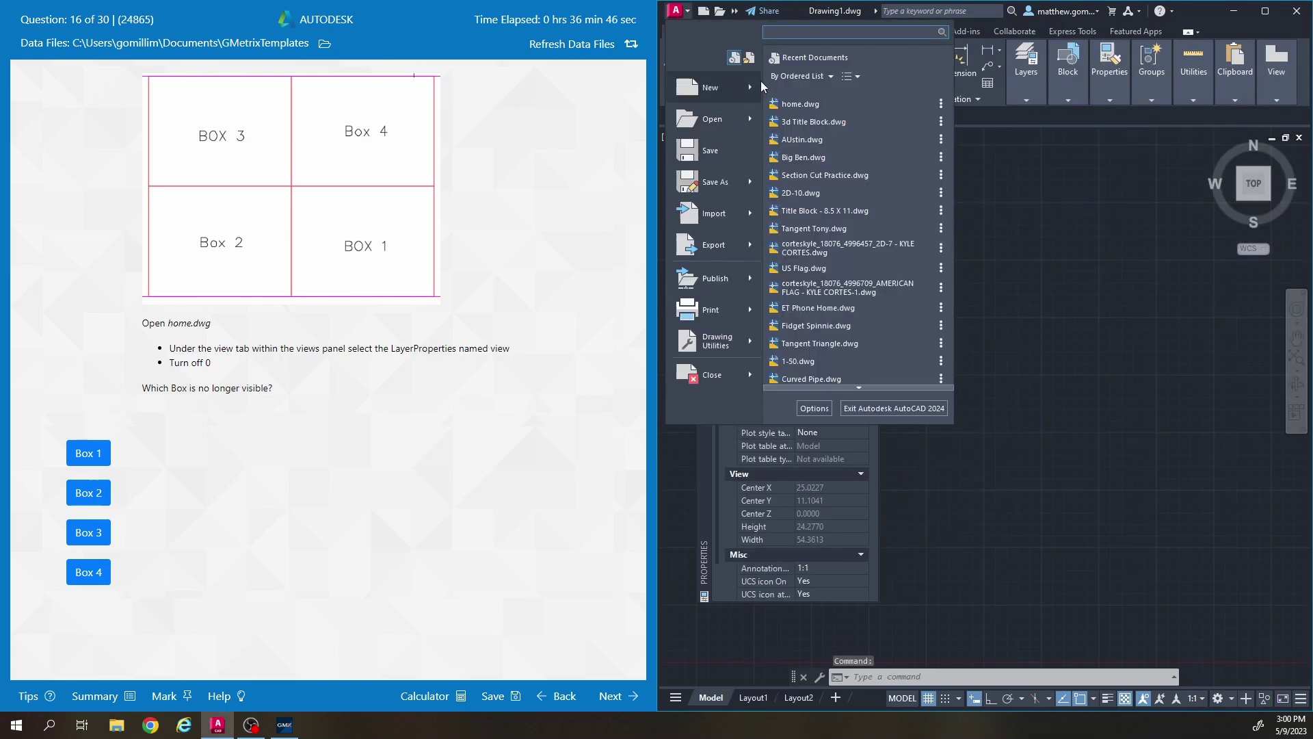
pyautogui.click(814, 105)
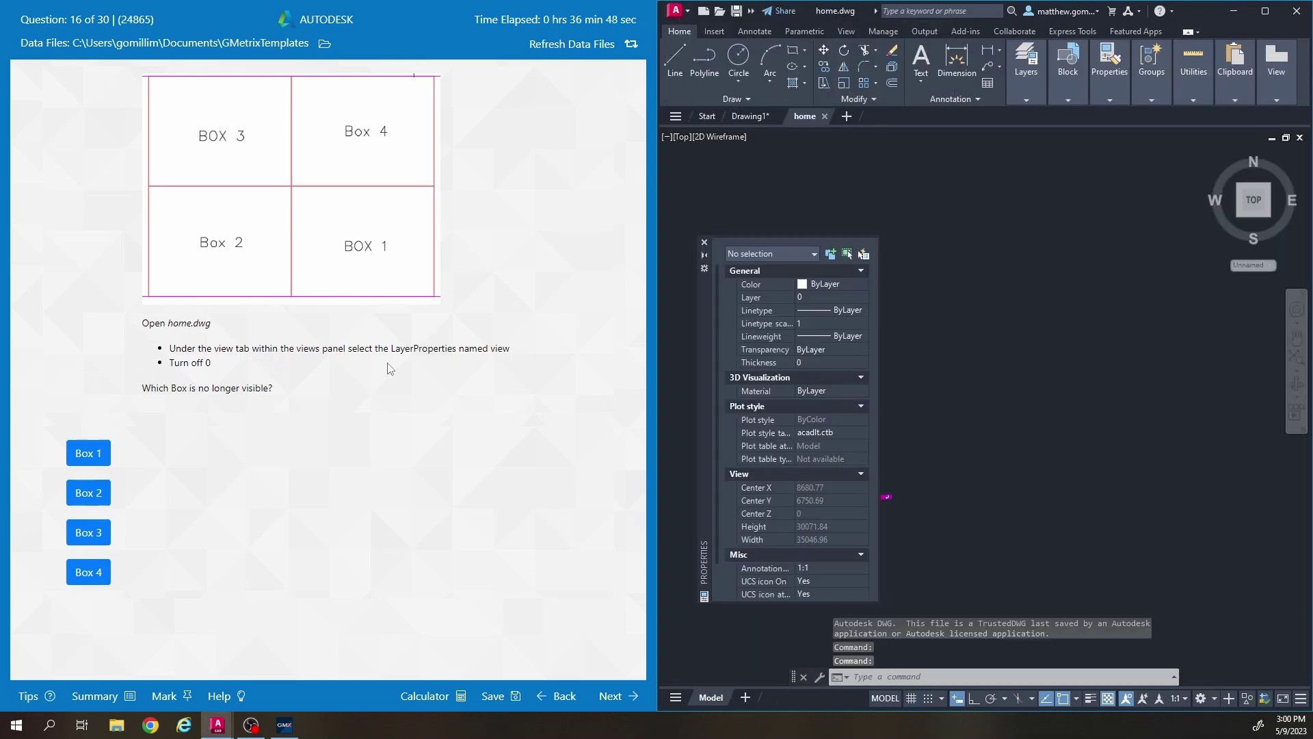
# - Restore the LayerProperties named view and zoom out to show Boxes 1 to 4
pyautogui.click(679, 139)
pyautogui.moveTo(752, 150)
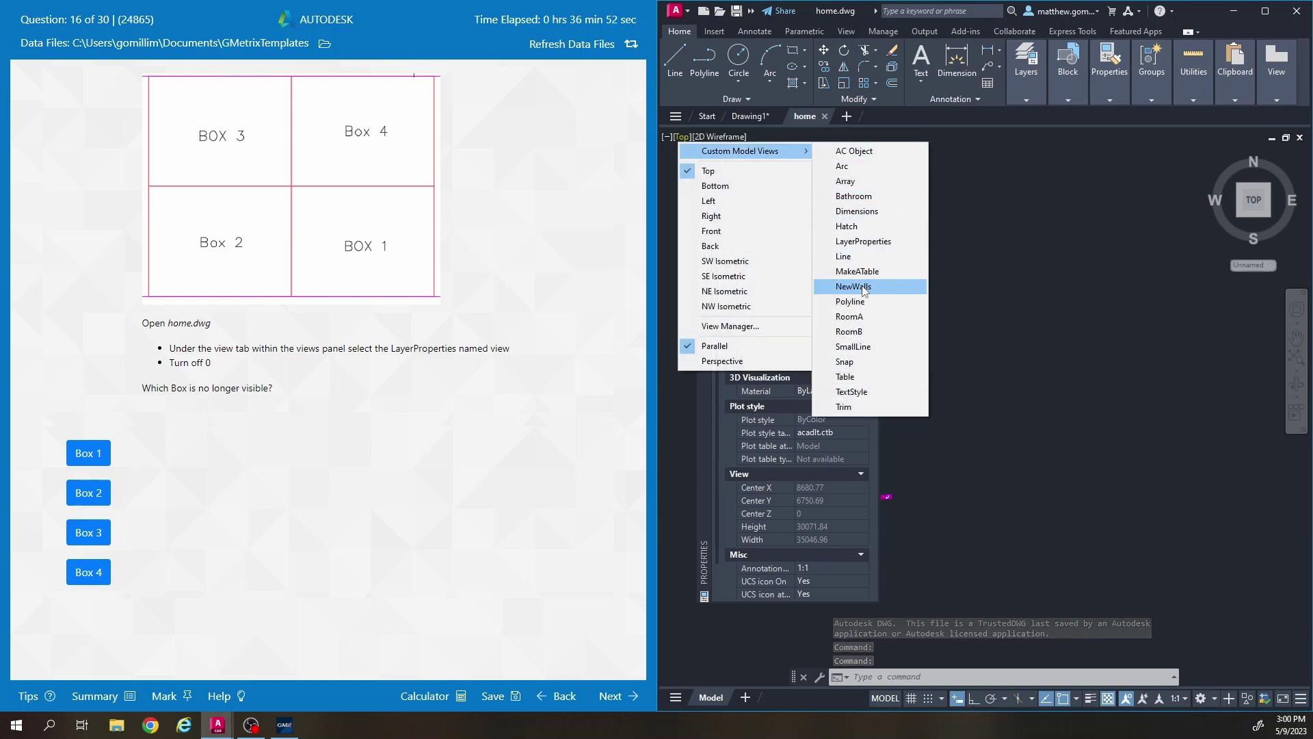
pyautogui.click(862, 240)
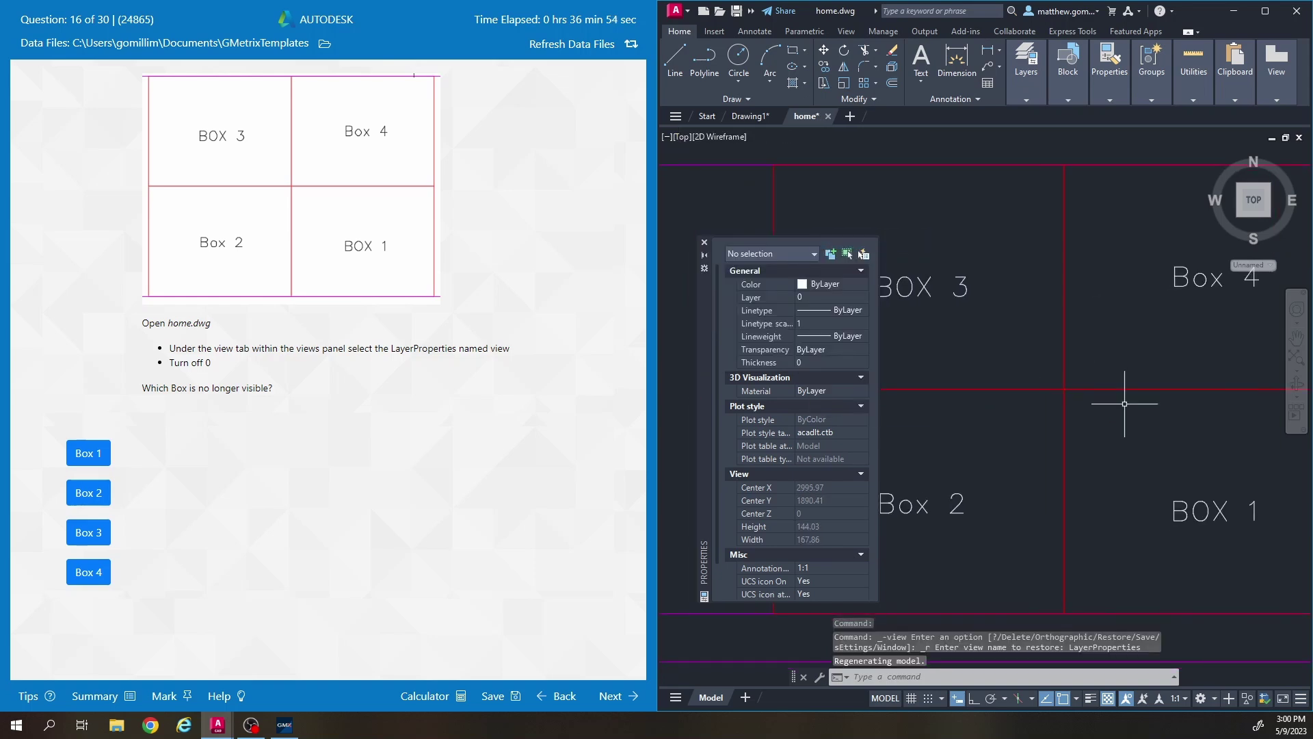
pyautogui.scroll(-4, 1125, 404)
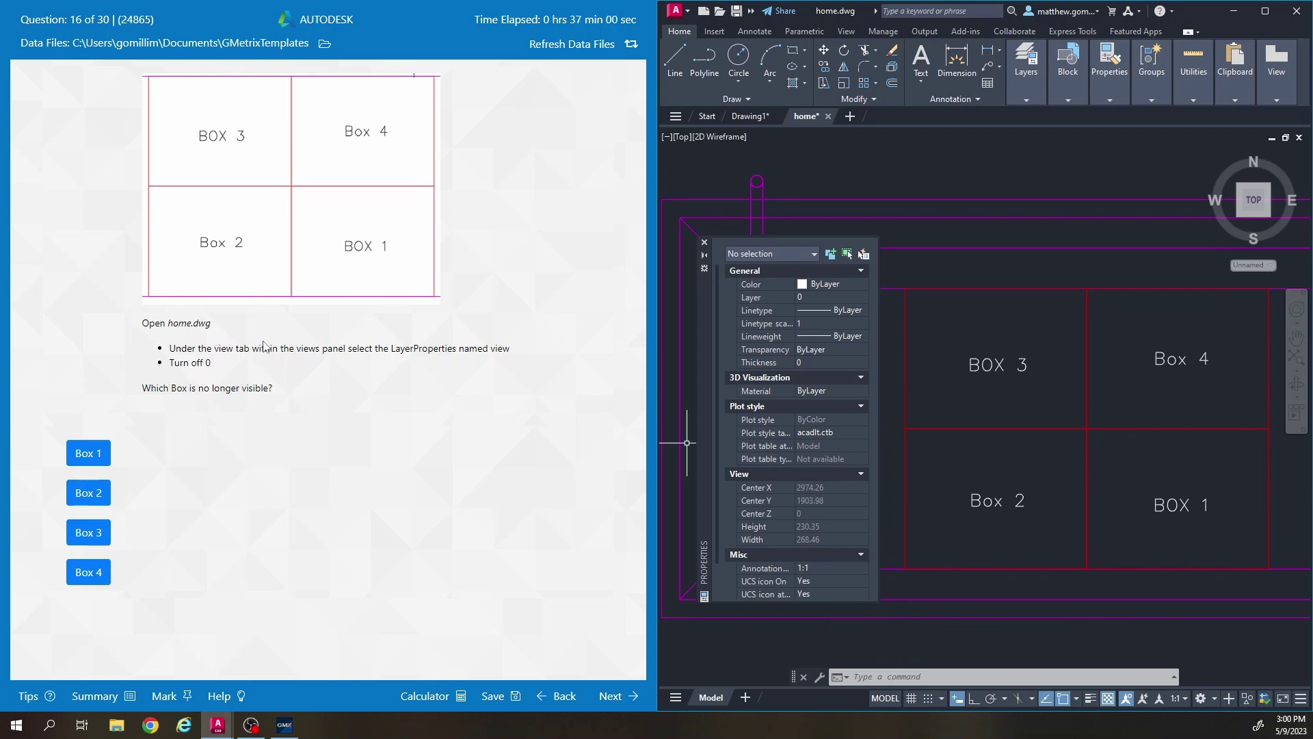
pyautogui.moveTo(1039, 77)
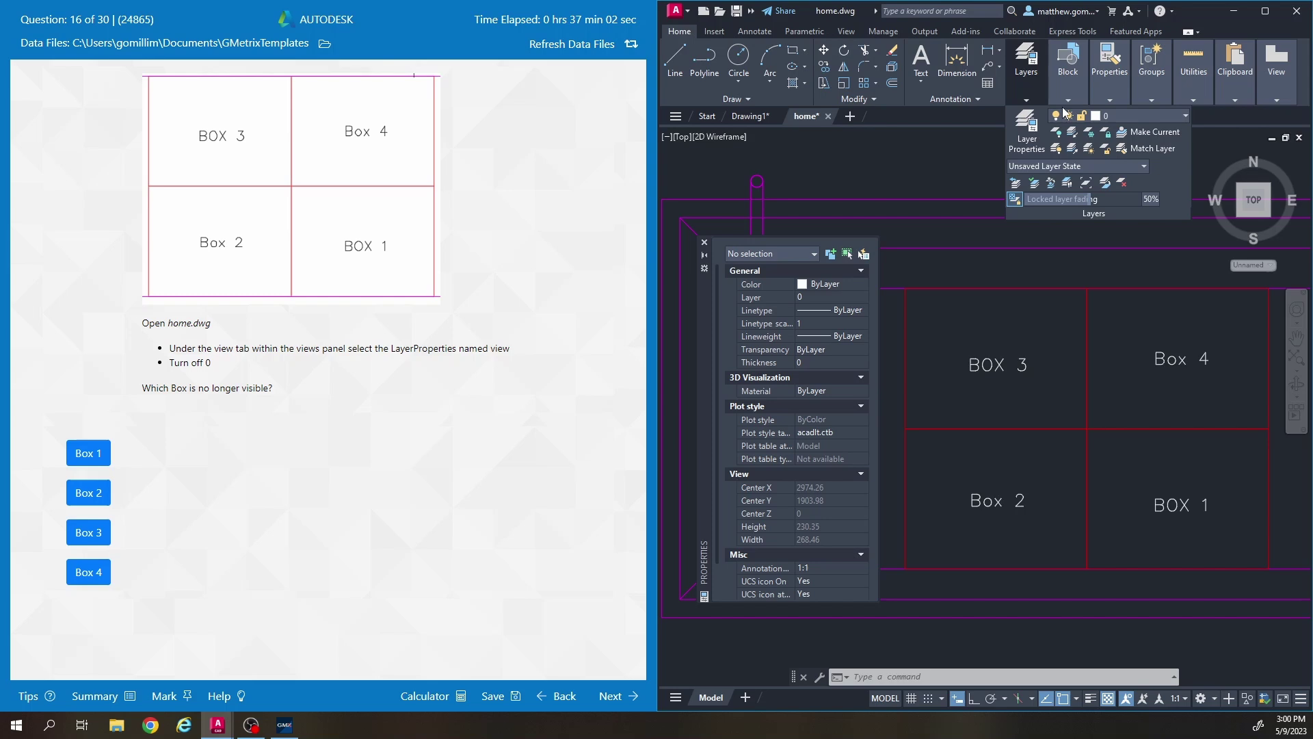
# - Turn off the current layer 0 from the Layers drop-down
pyautogui.click(1175, 116)
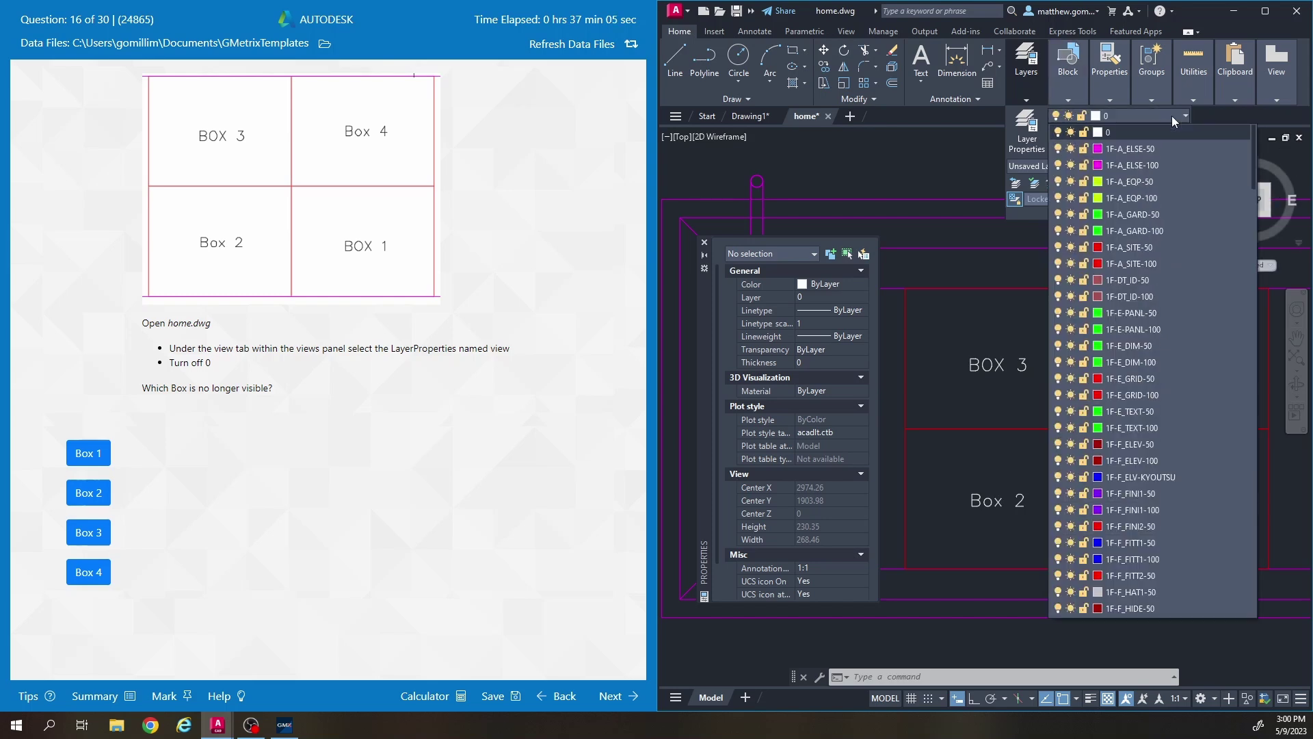
pyautogui.click(1060, 132)
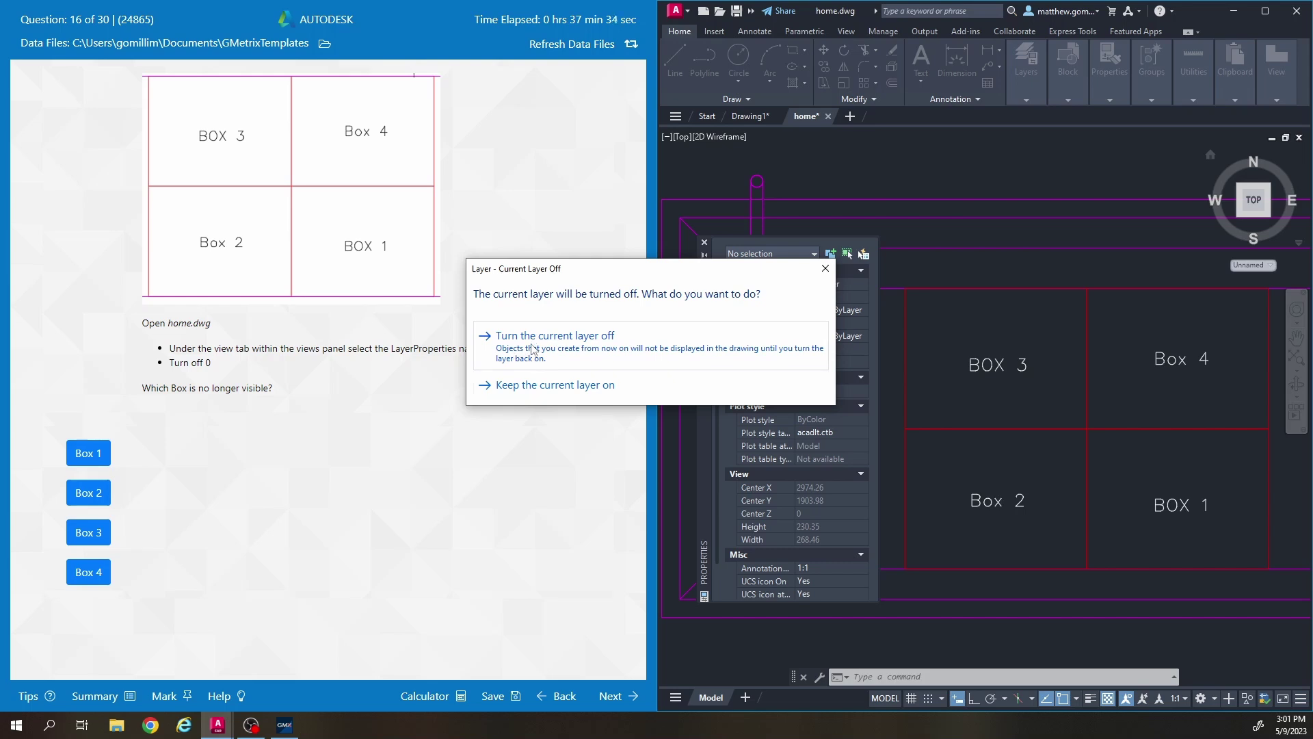
pyautogui.click(533, 350)
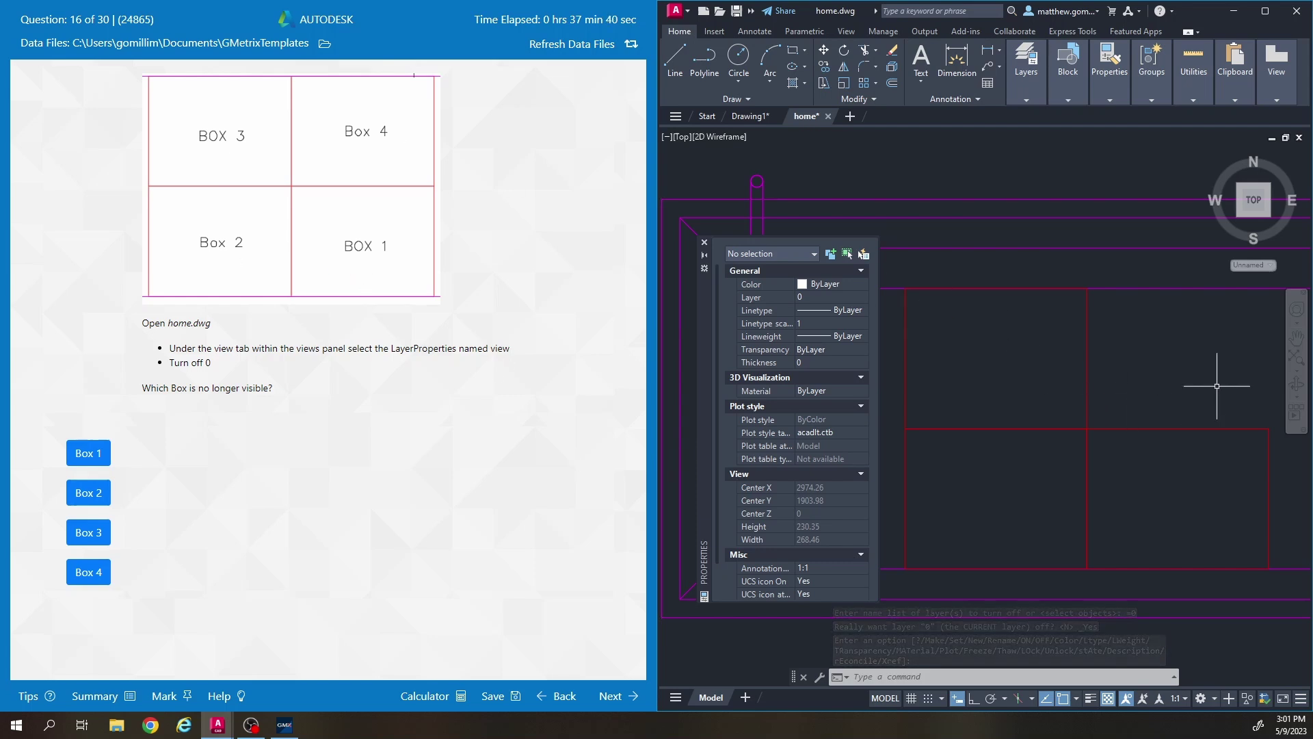
# - Answer Box 4, submit it, and continue to question 17
pyautogui.click(96, 580)
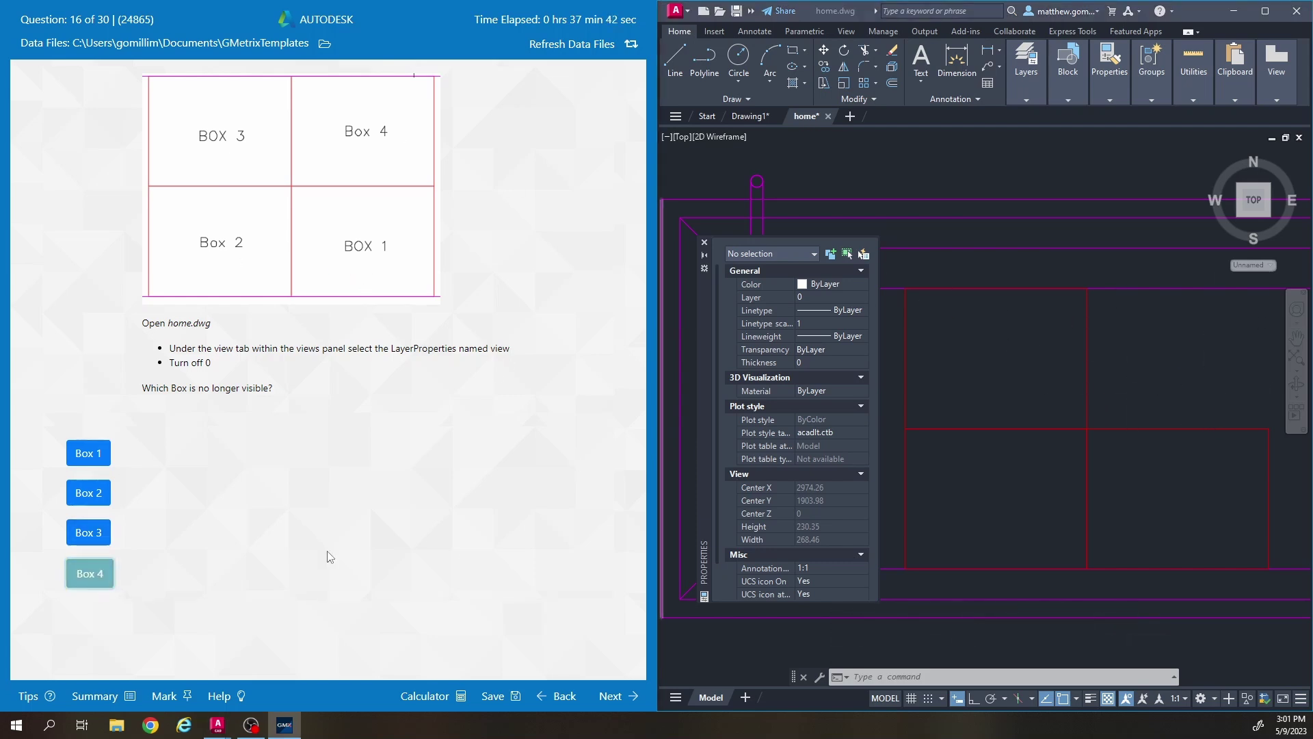
pyautogui.click(611, 696)
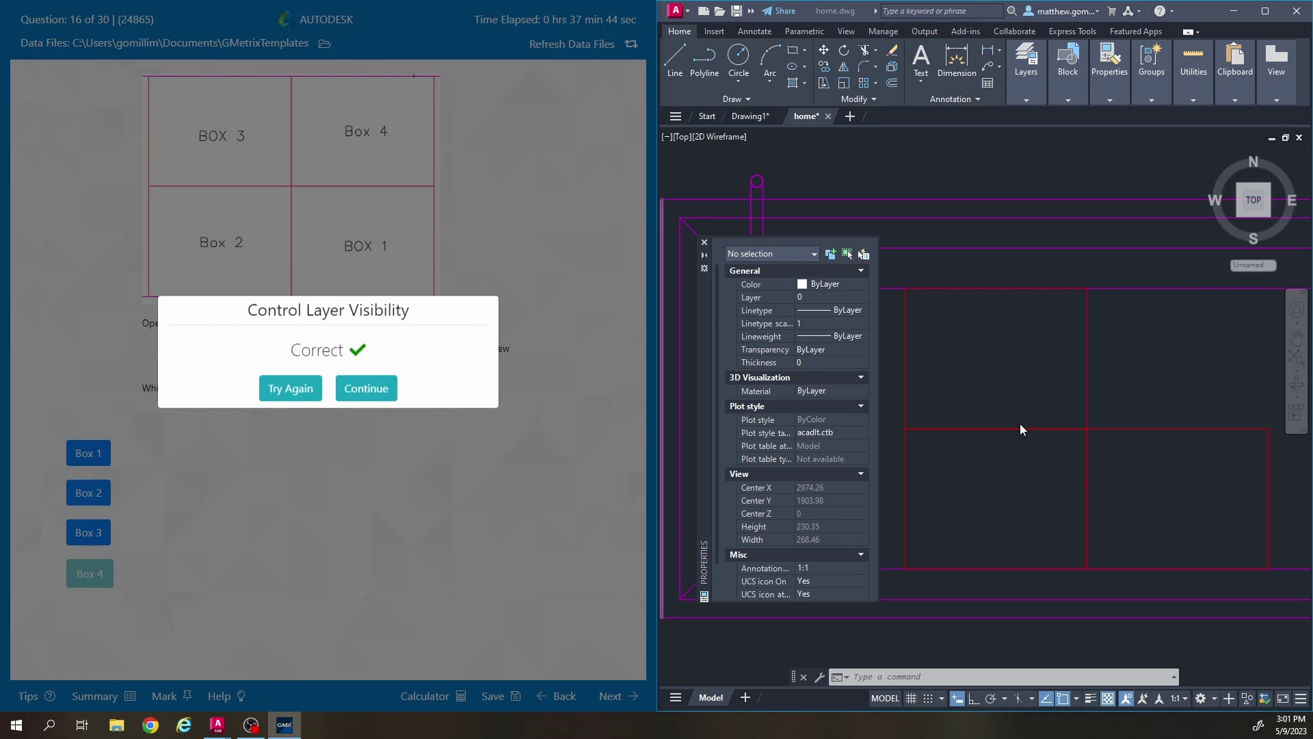
pyautogui.click(366, 392)
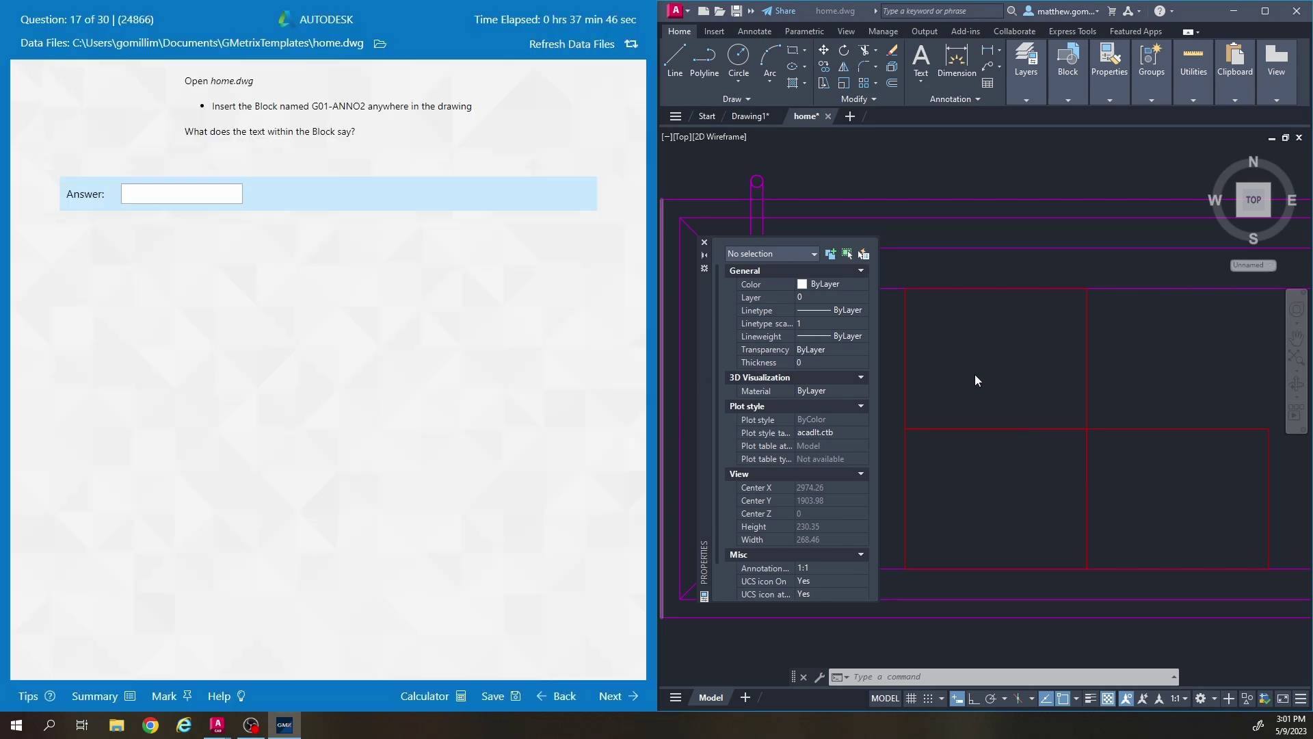
# - Draw a five-point zigzag line above the boxes with the L command
pyautogui.press('l')
pyautogui.press('Return')
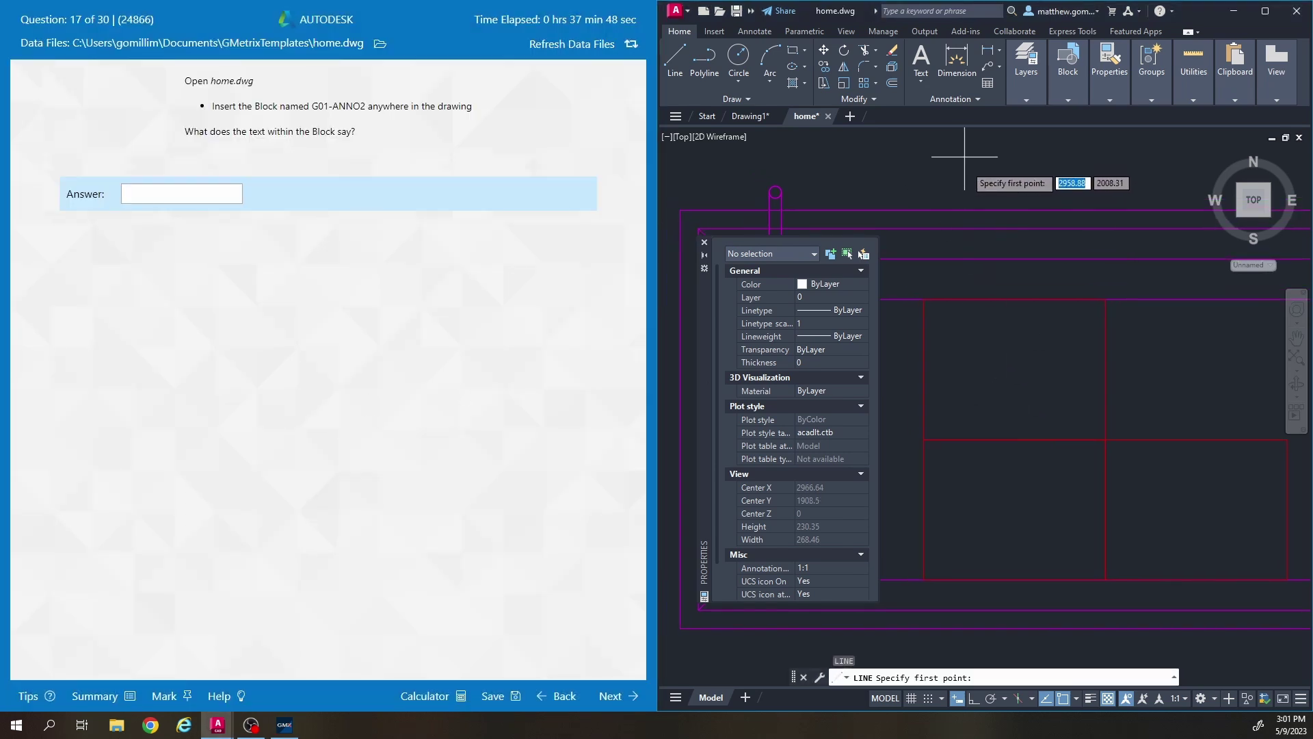
pyautogui.click(971, 180)
pyautogui.click(1012, 342)
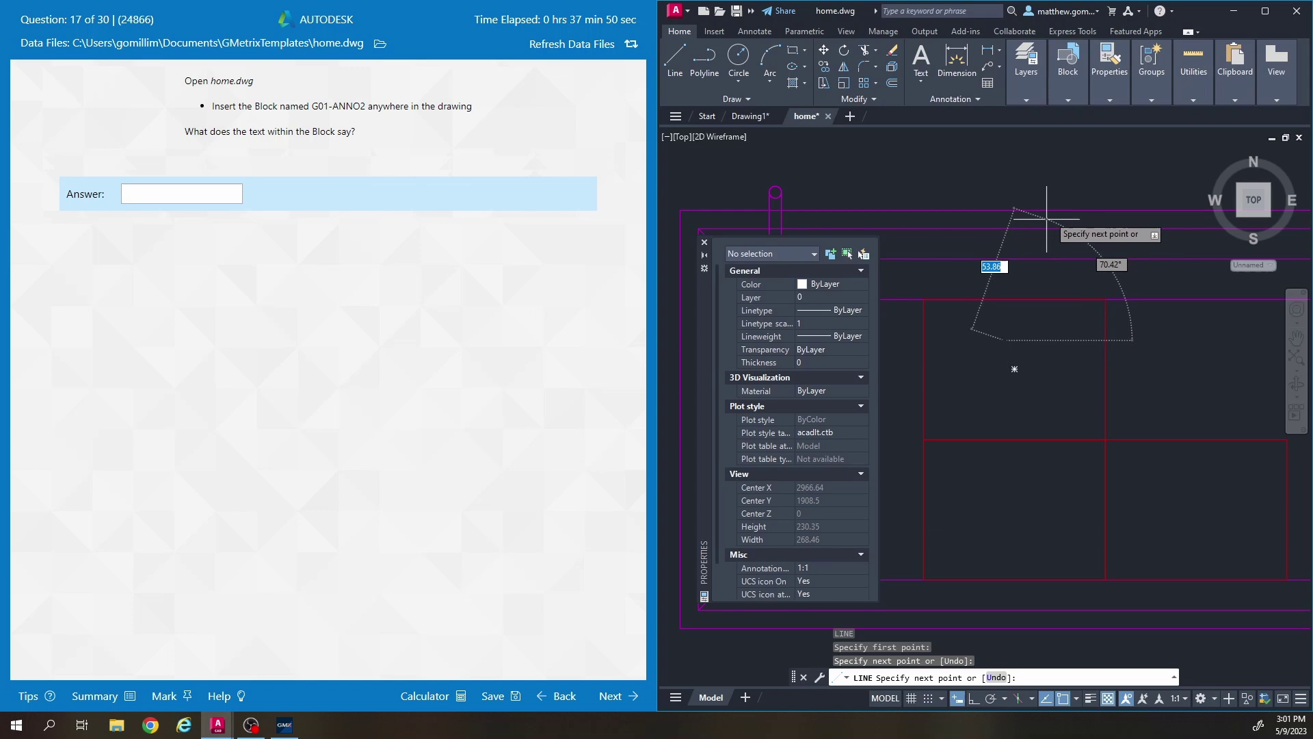
pyautogui.click(1169, 357)
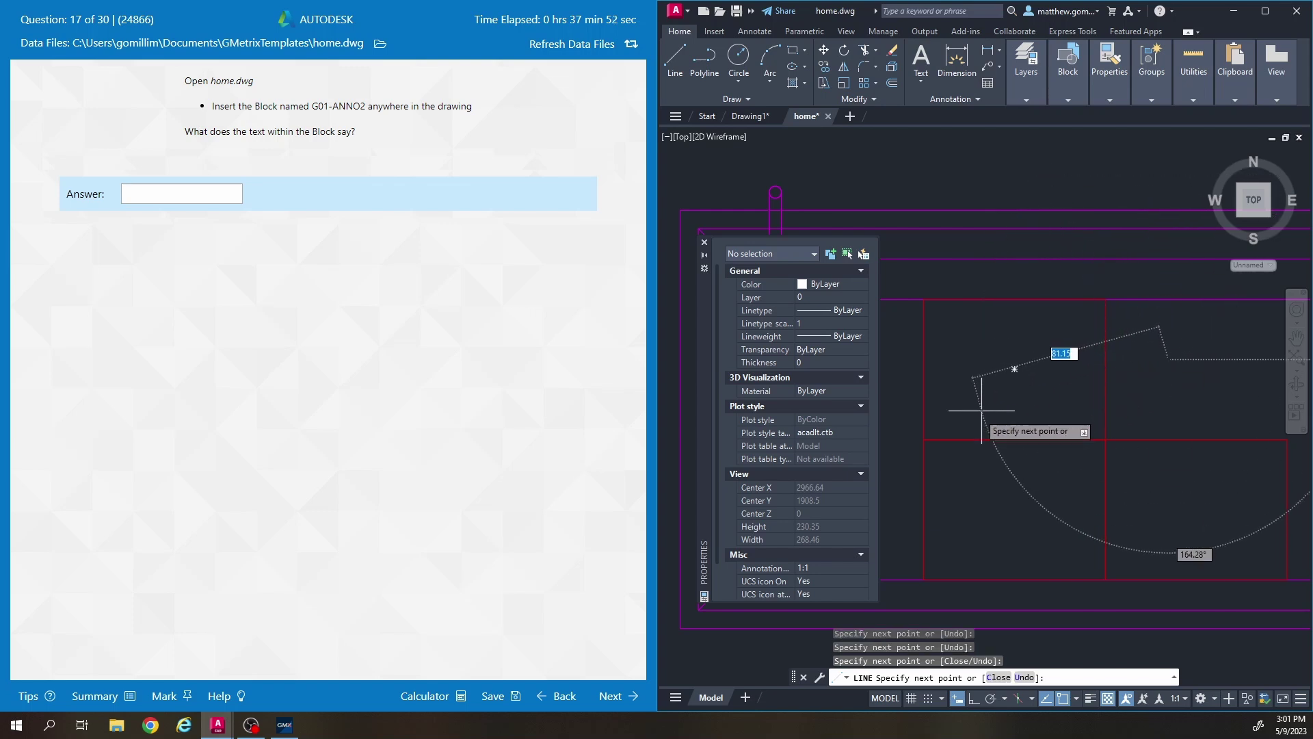
pyautogui.click(934, 410)
pyautogui.click(943, 184)
pyautogui.press('Escape')
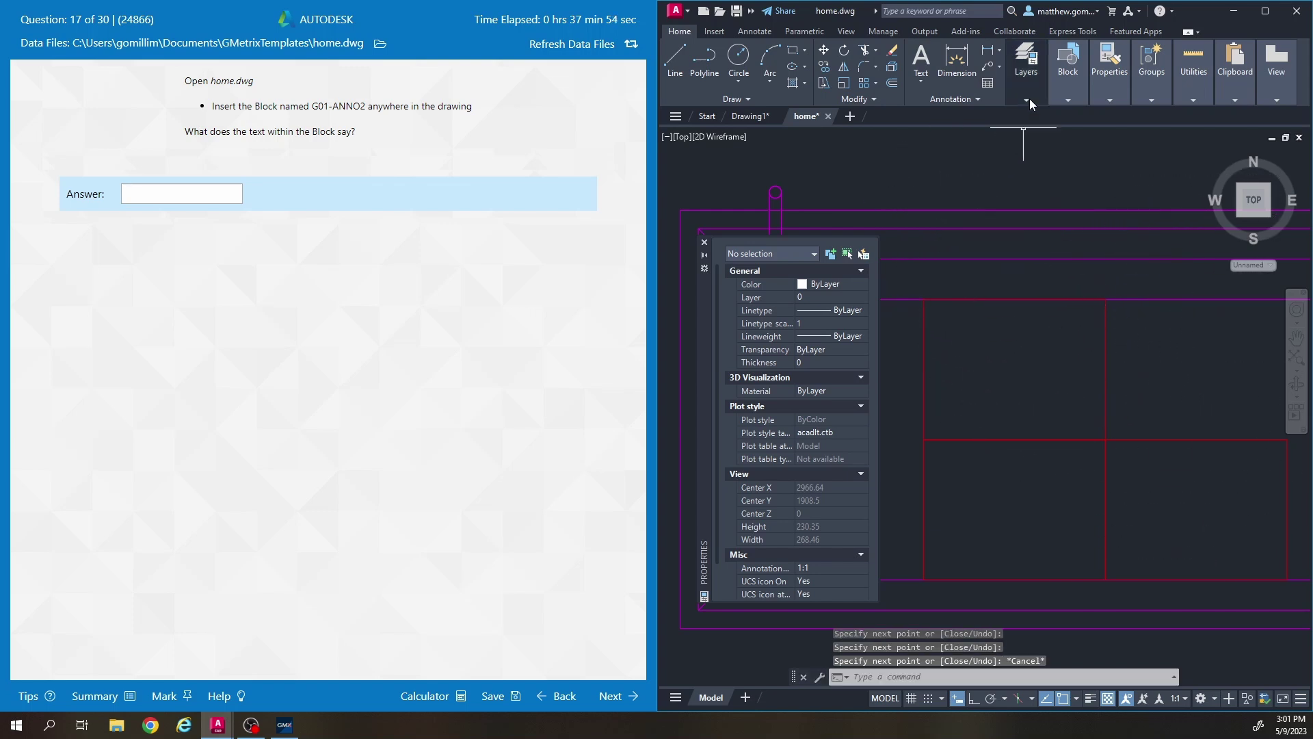
# - Turn layer 0 back on so the boxes reappear, then pan to frame them
pyautogui.click(1030, 99)
pyautogui.click(1124, 118)
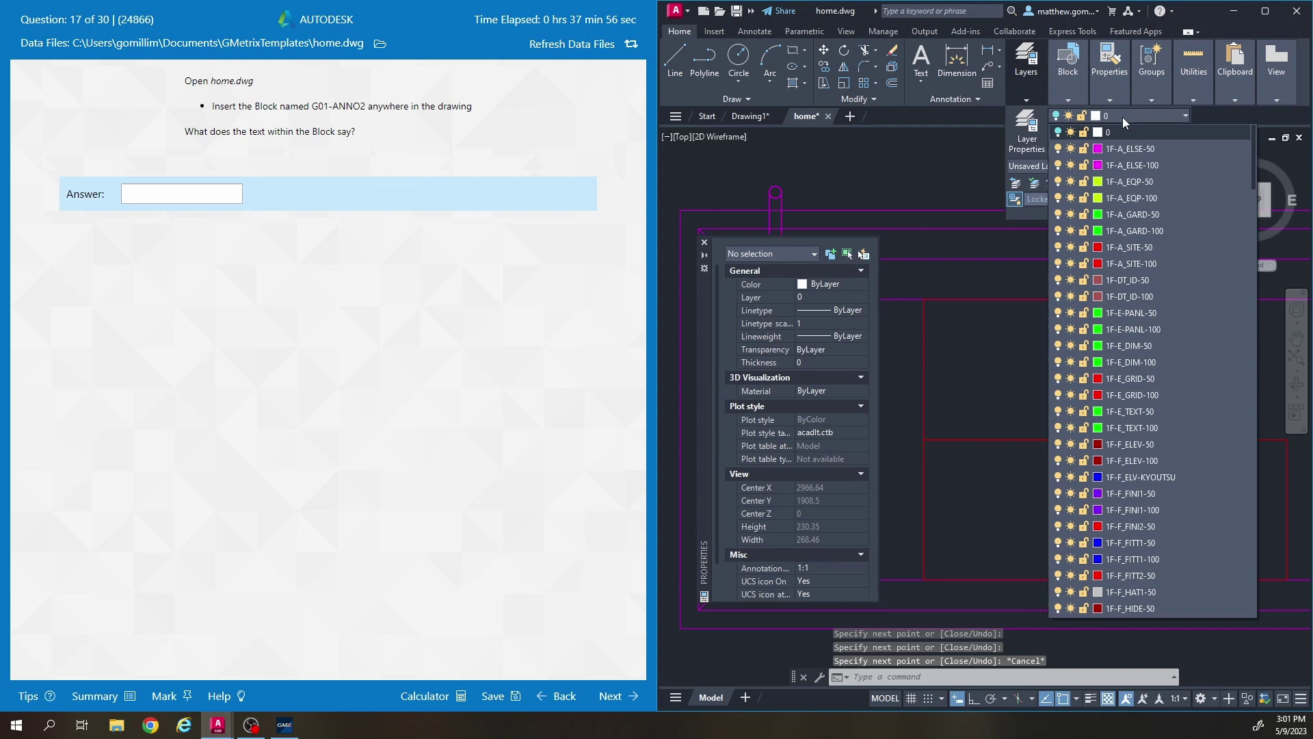
pyautogui.click(1065, 136)
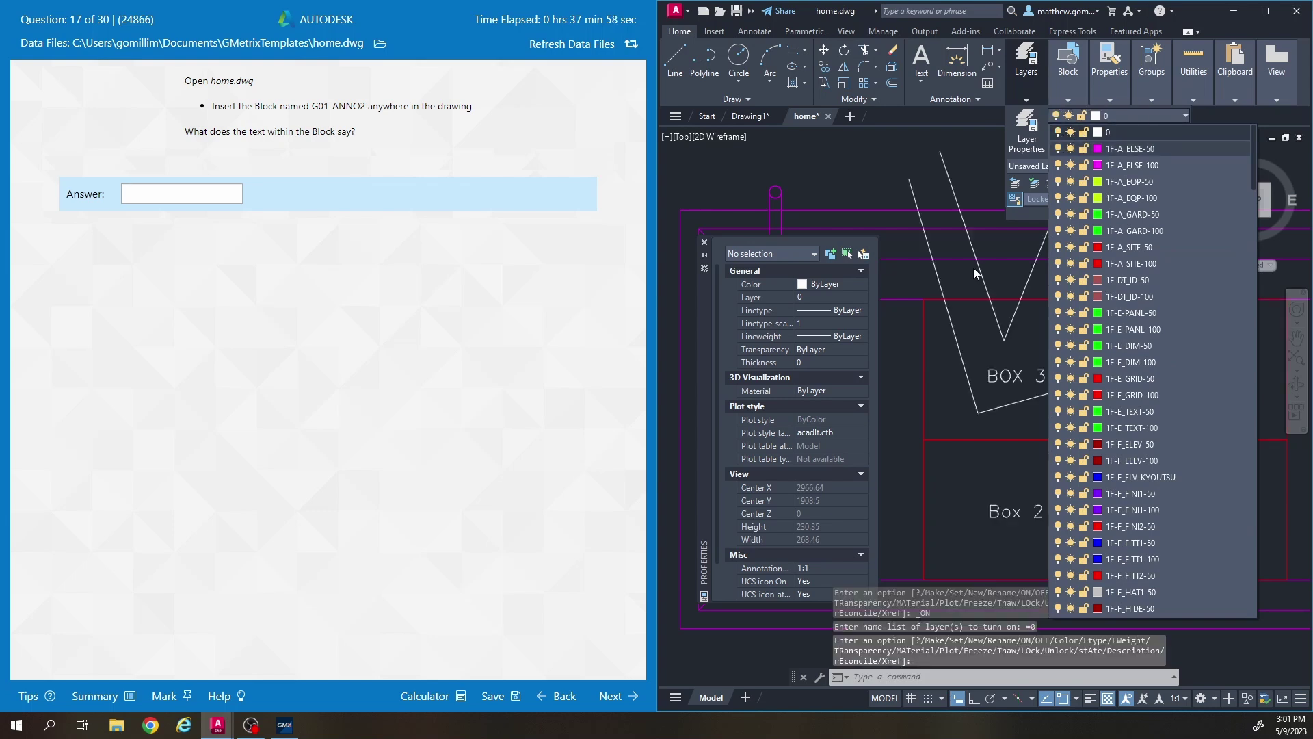
pyautogui.press('Escape')
pyautogui.press('Escape')
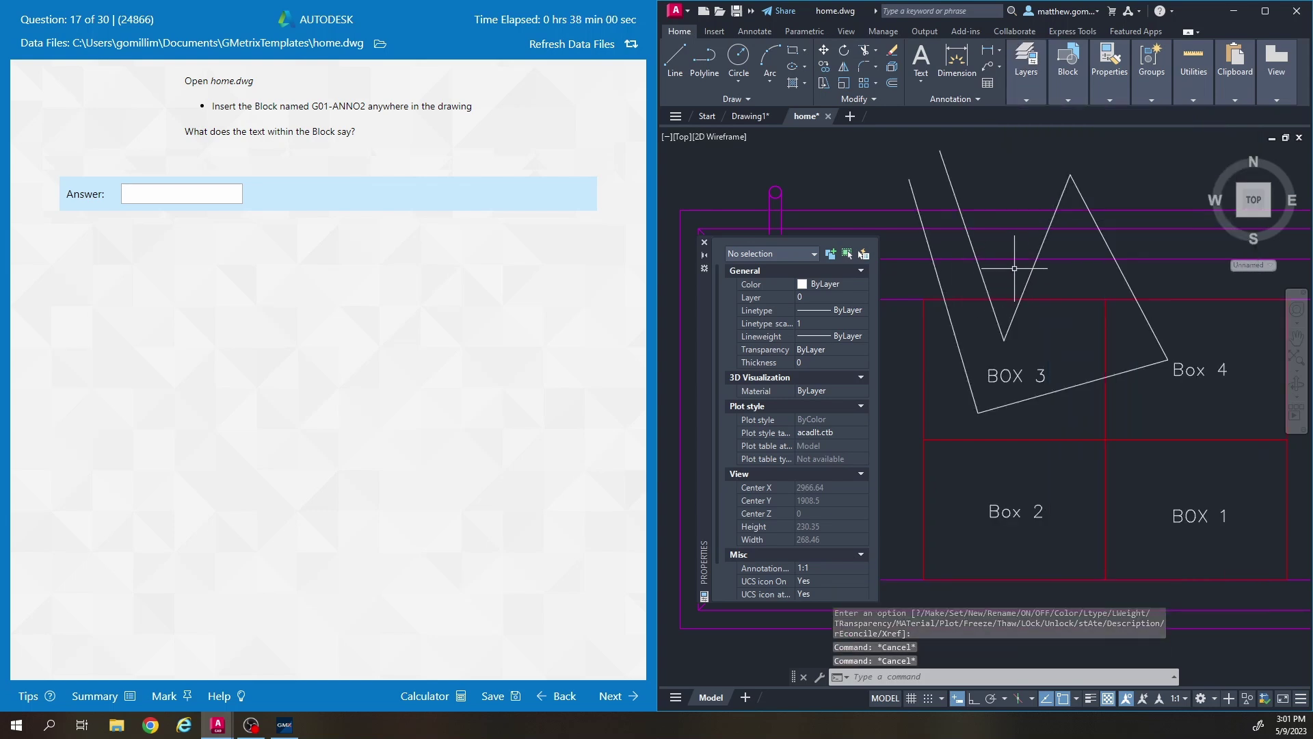
pyautogui.moveTo(1015, 272); pyautogui.dragTo(1029, 309, button='middle')
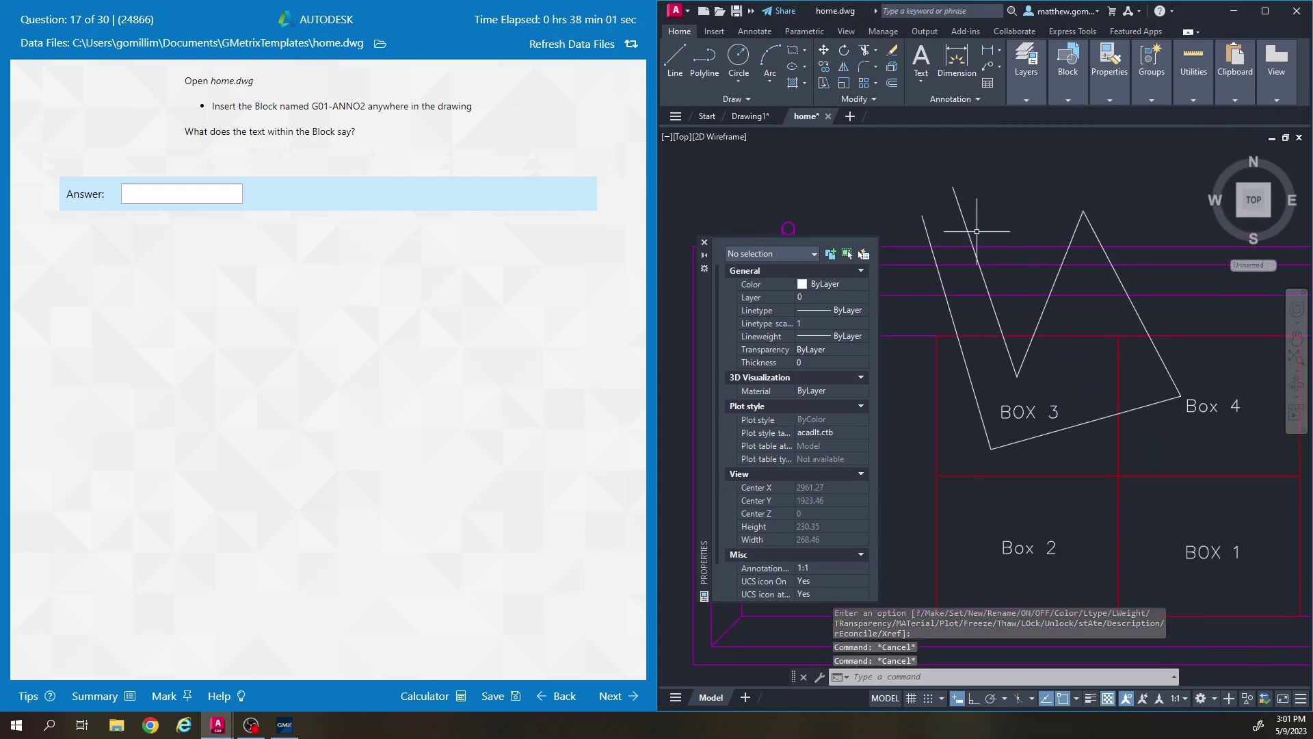
# - Close home.dwg, reopen it from the recent documents list, and pan to its blocks
pyautogui.click(828, 116)
pyautogui.click(1030, 390)
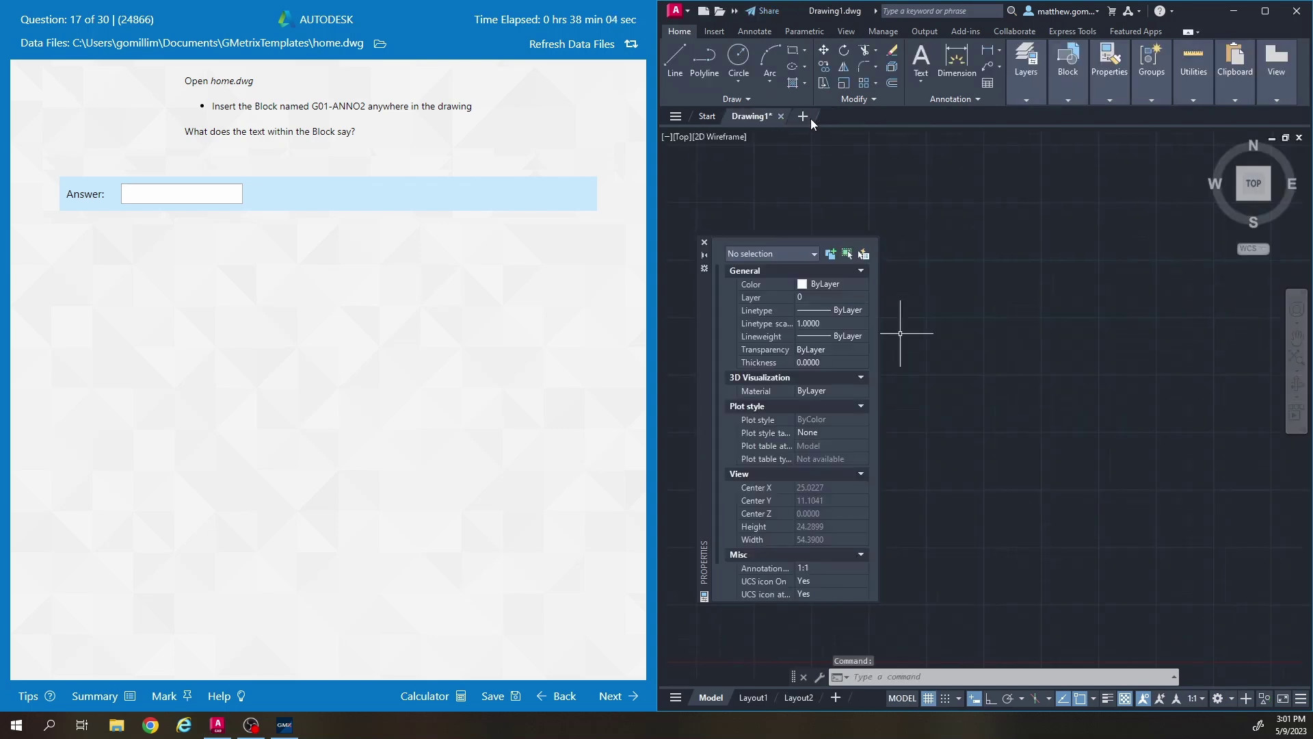
pyautogui.click(676, 11)
pyautogui.click(816, 107)
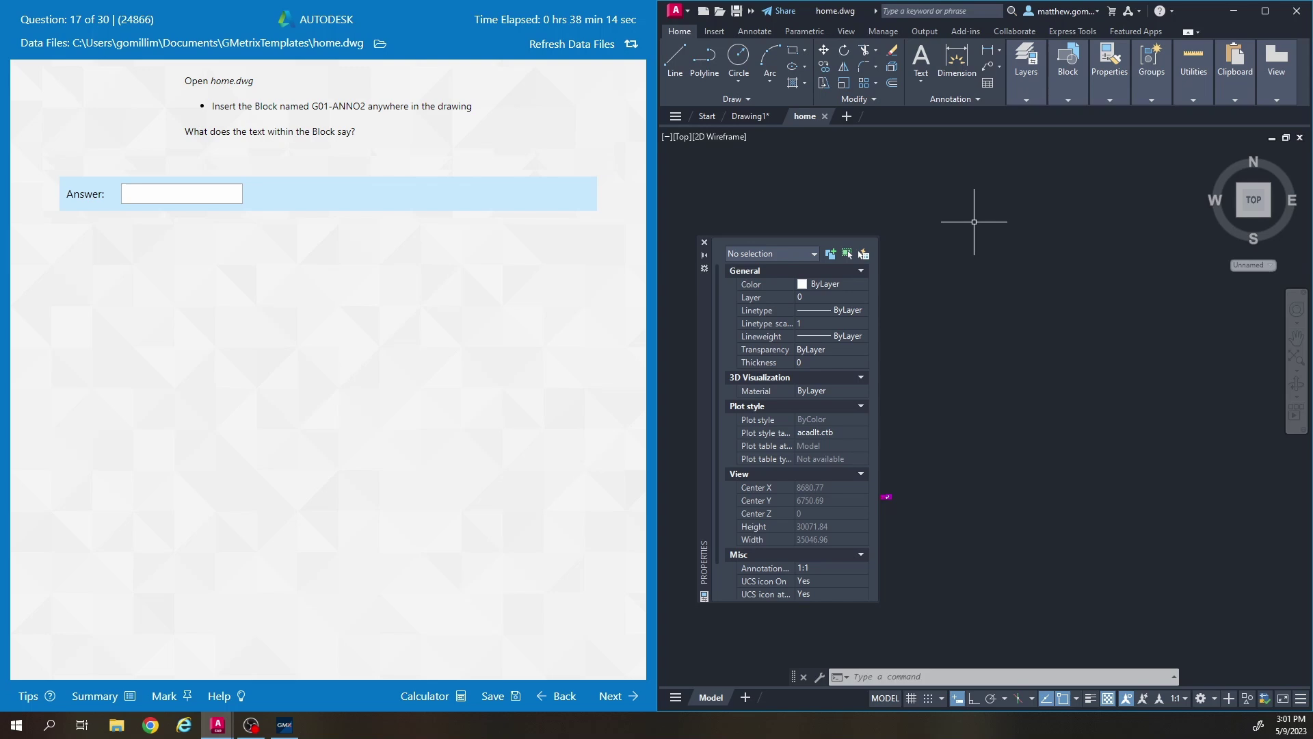
pyautogui.moveTo(997, 238); pyautogui.dragTo(1069, 228, button='middle')
# - Open the Insert block gallery, enlarge it, and scroll down to the G01-ANNO2 'Certified' block
pyautogui.click(1079, 90)
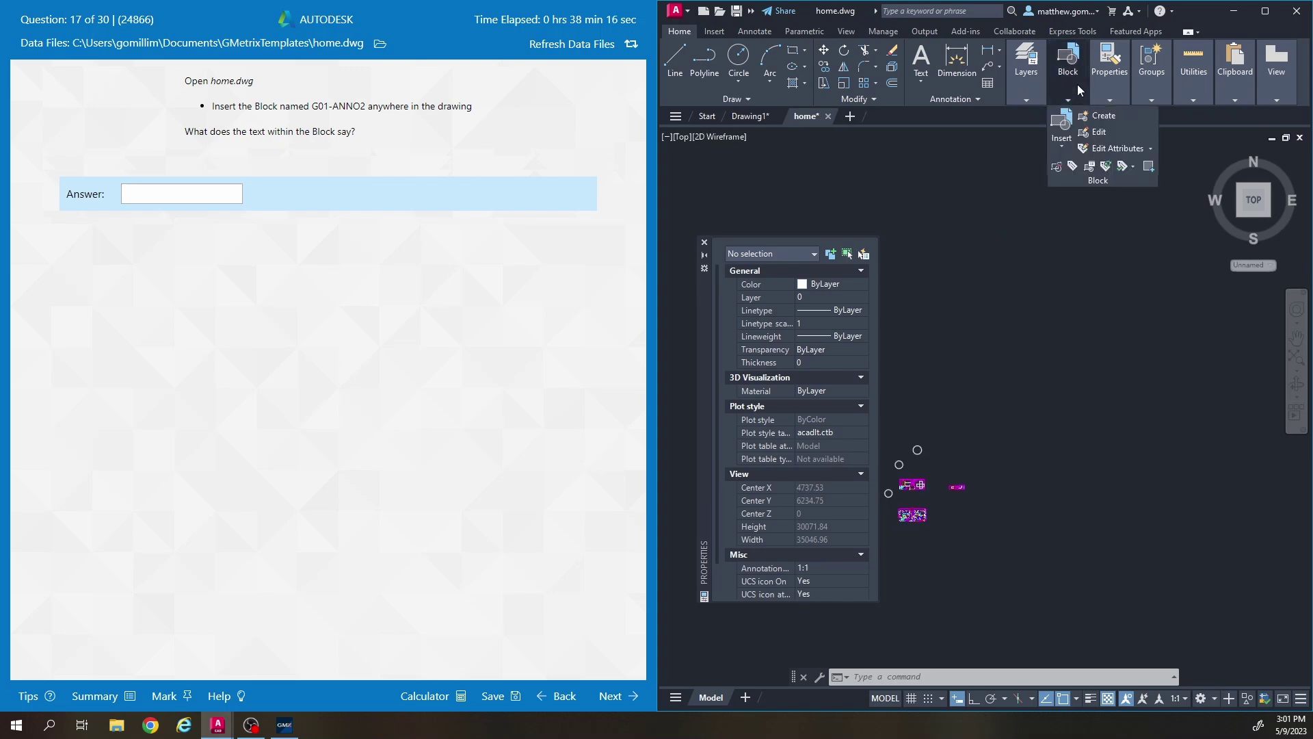
pyautogui.scroll(4, 1057, 328)
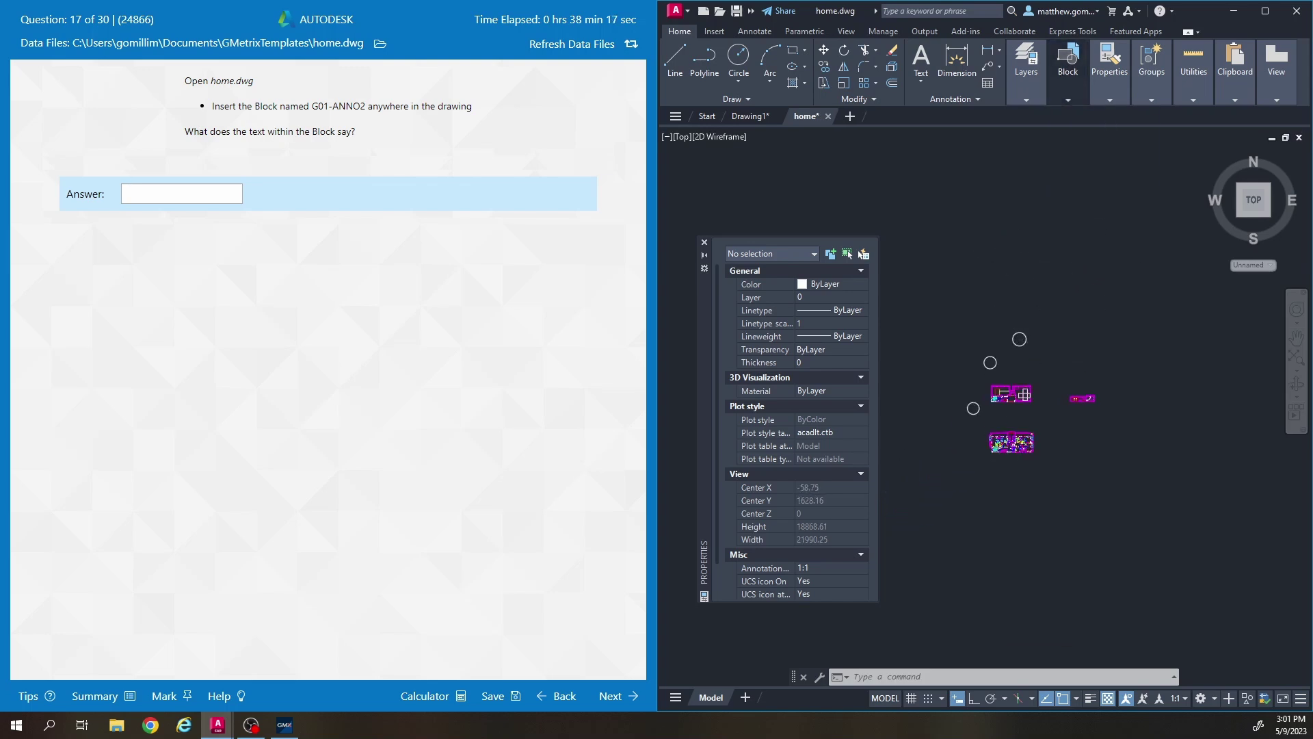
pyautogui.click(1064, 89)
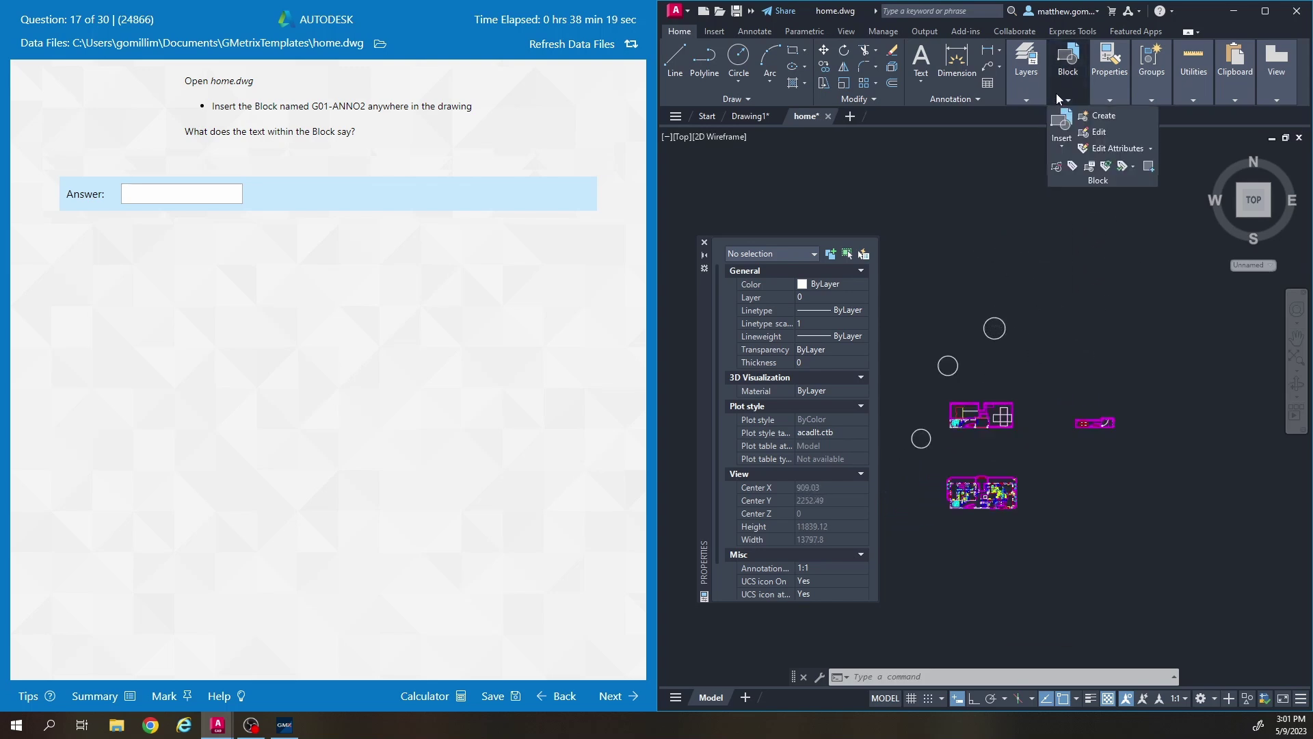
pyautogui.click(1064, 148)
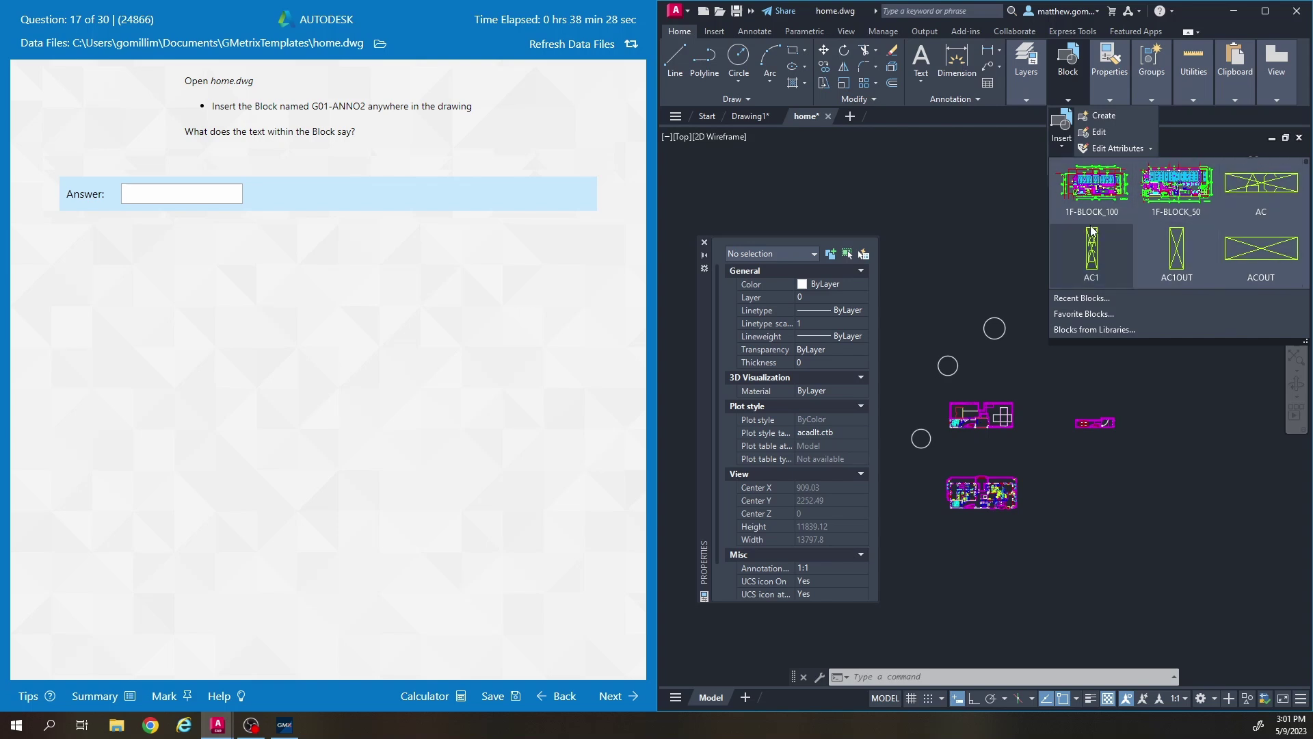
pyautogui.moveTo(1306, 336); pyautogui.dragTo(1221, 603)
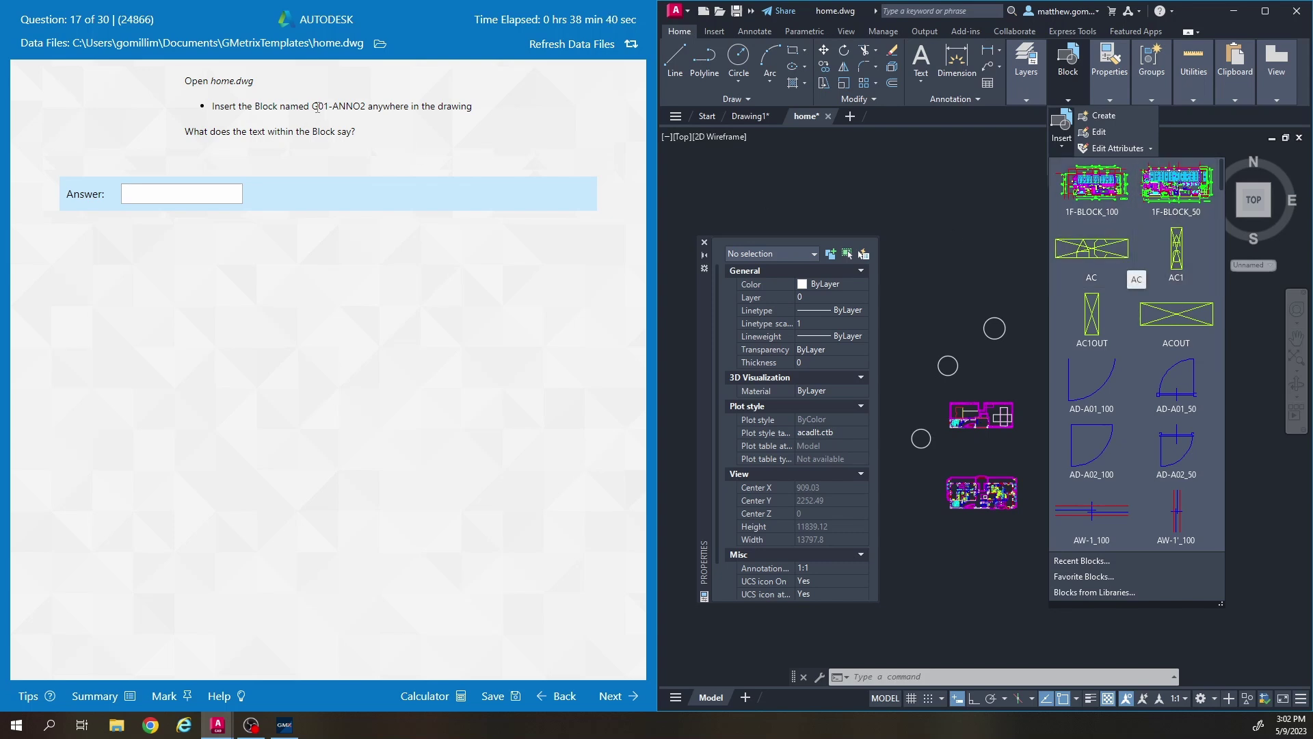
pyautogui.scroll(-3, 1134, 346)
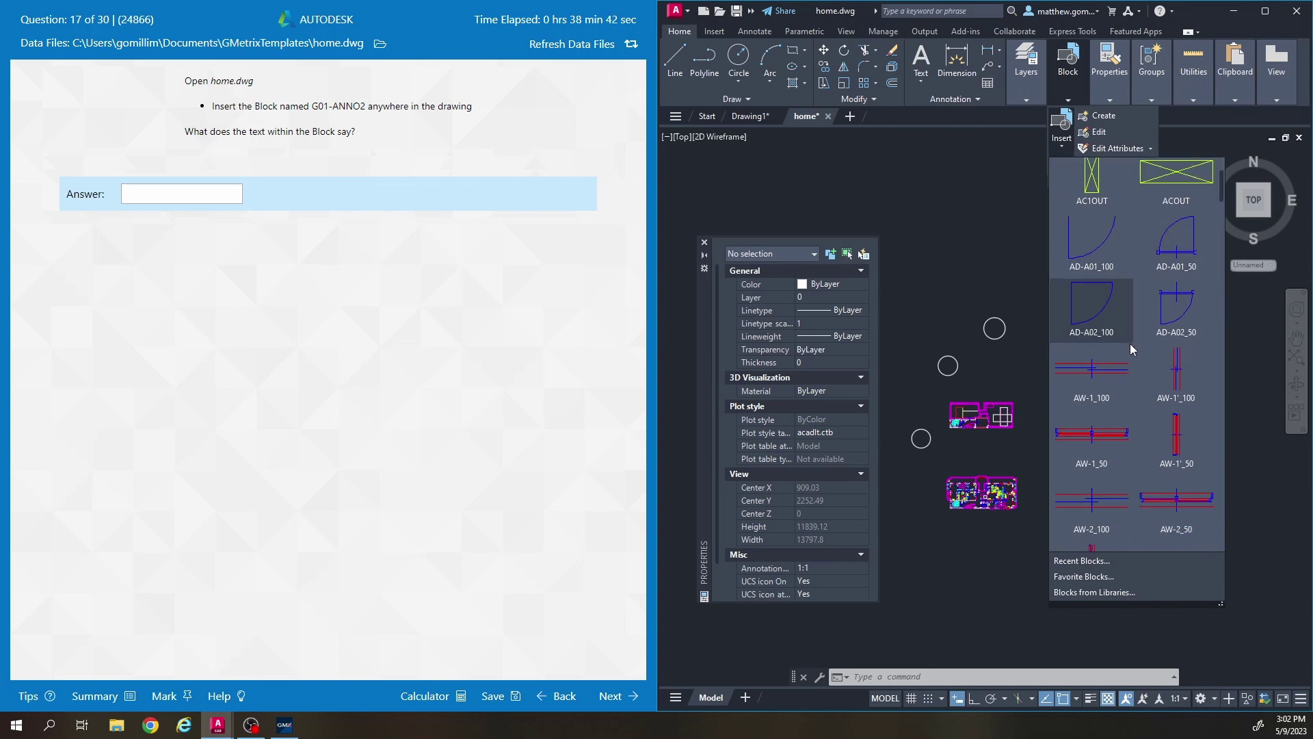
pyautogui.scroll(-5, 1132, 341)
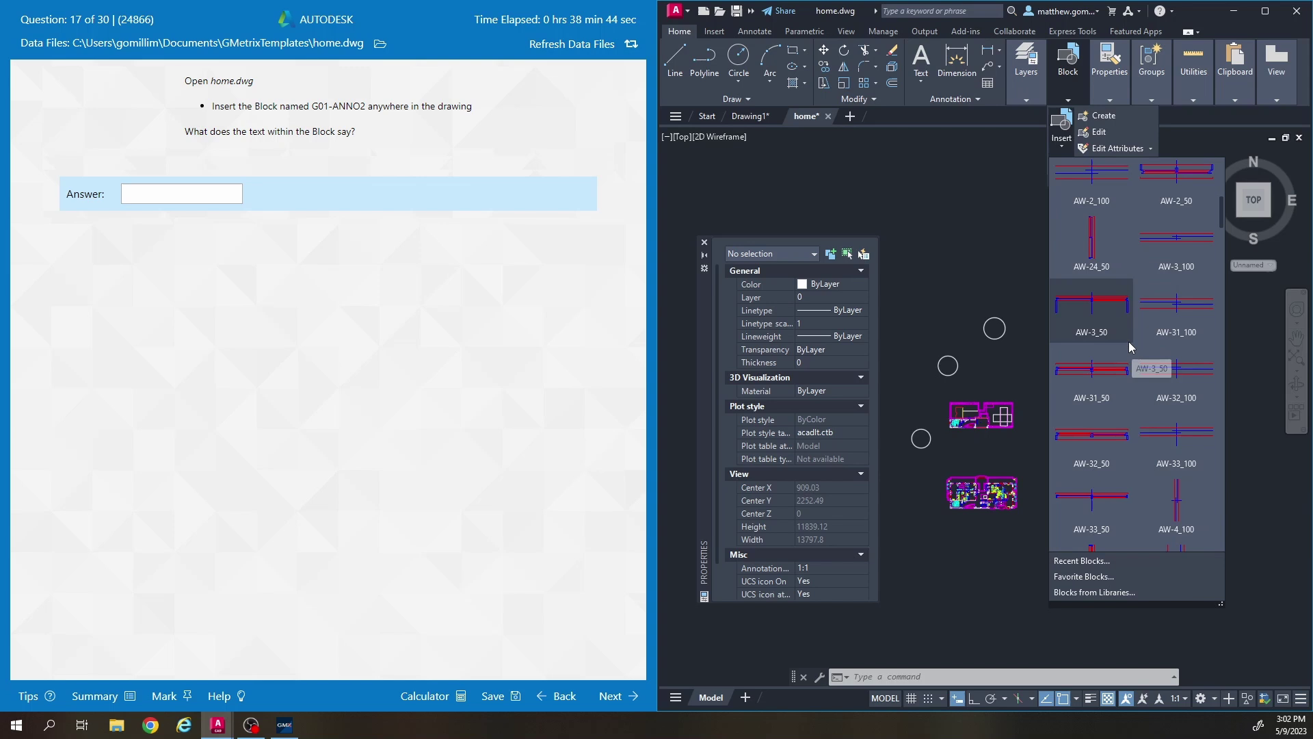
pyautogui.scroll(-4, 1128, 339)
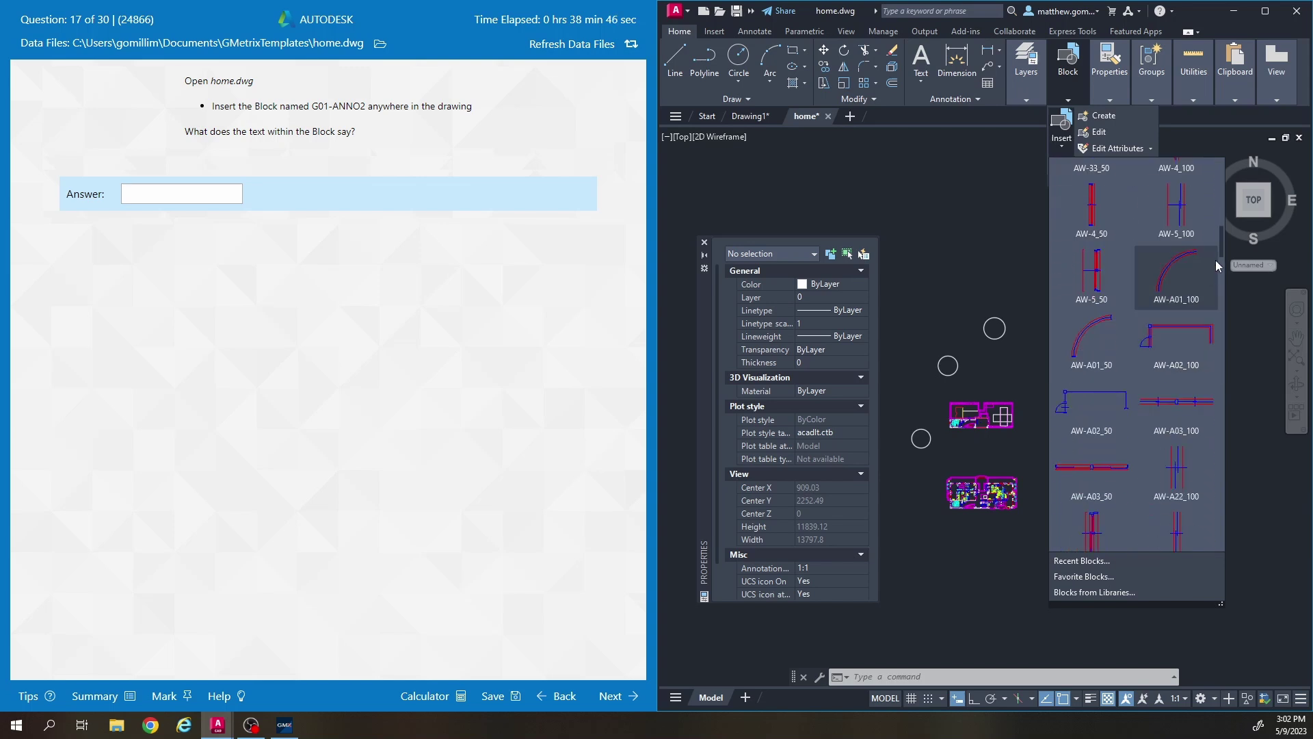
pyautogui.moveTo(1225, 243); pyautogui.dragTo(1228, 284)
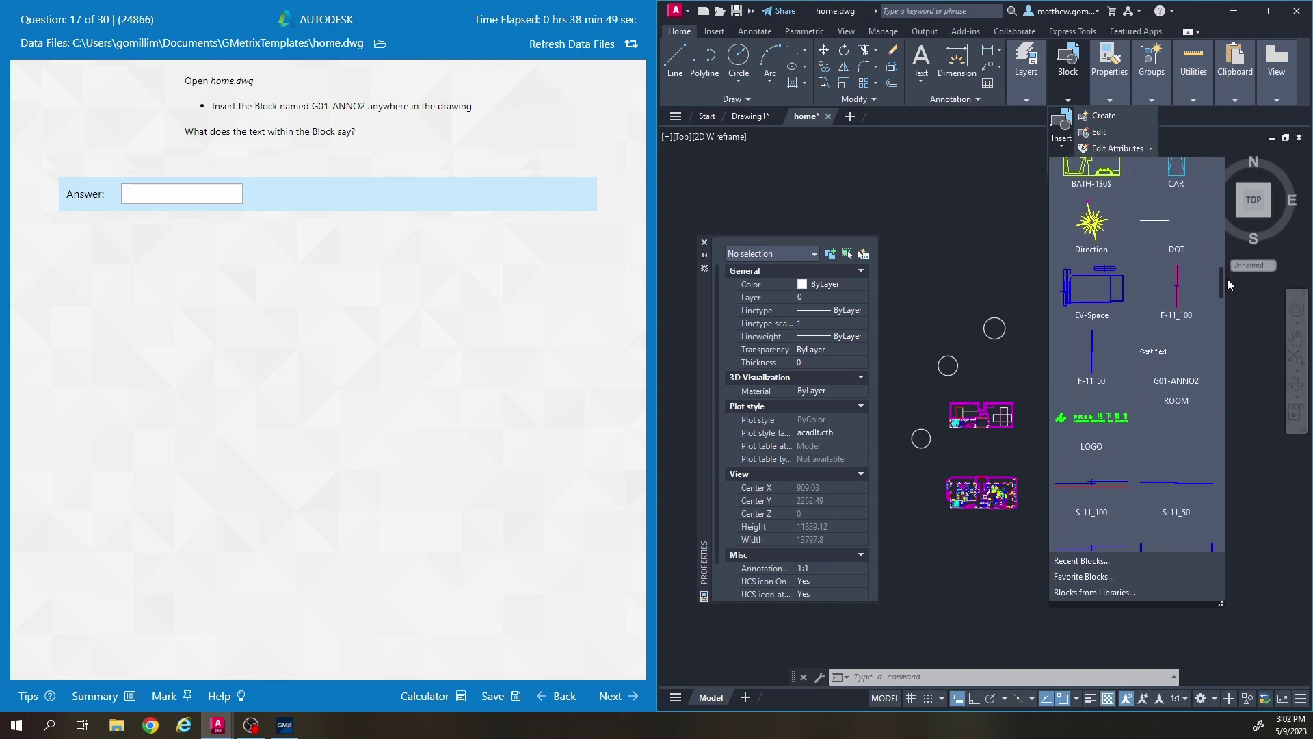
# - Insert the G01-ANNO2 block to check its Certified text, then delete it
pyautogui.click(1166, 371)
pyautogui.scroll(5, 1077, 402)
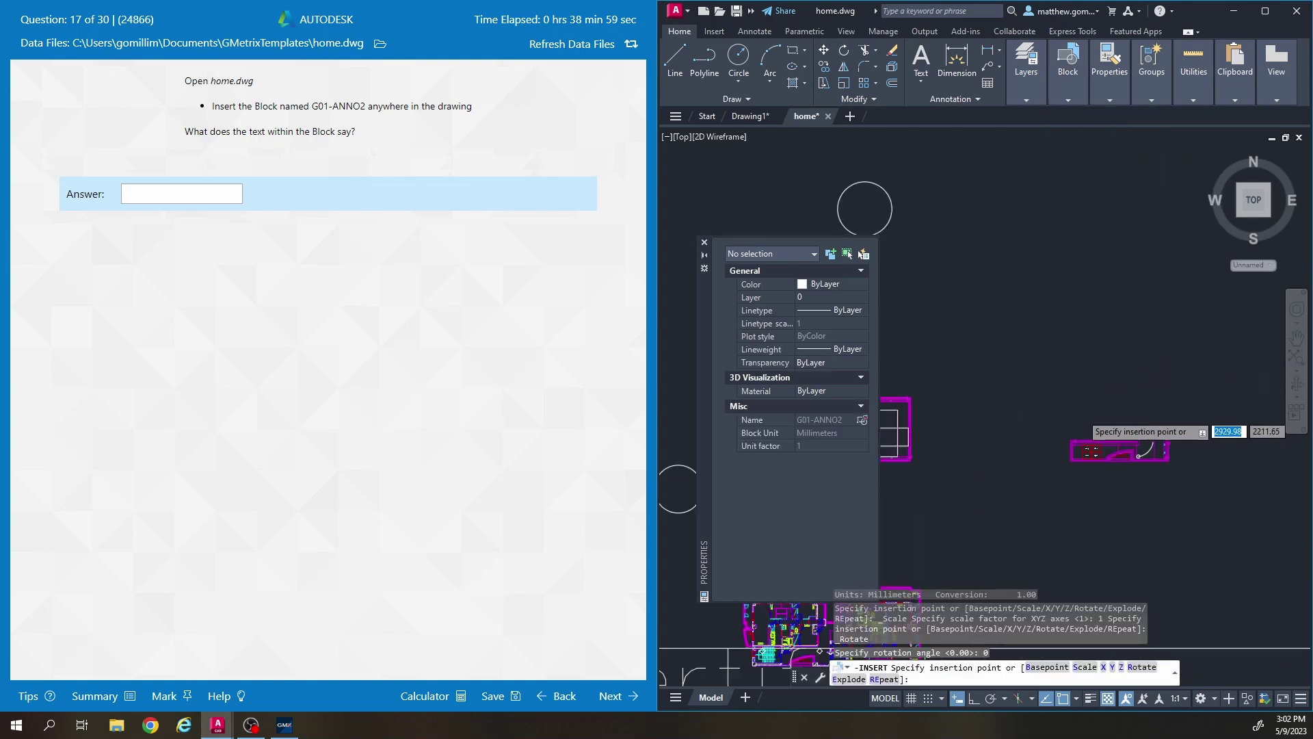
pyautogui.scroll(4, 1043, 372)
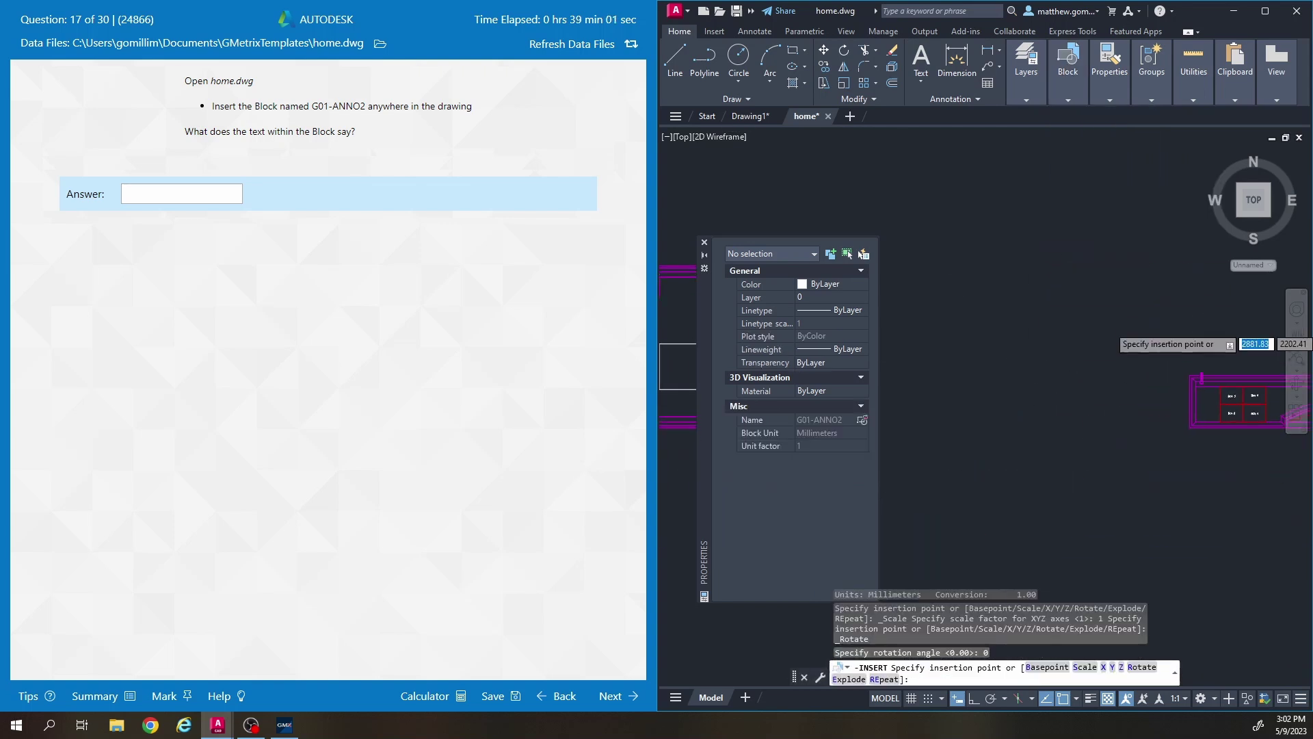
pyautogui.click(975, 294)
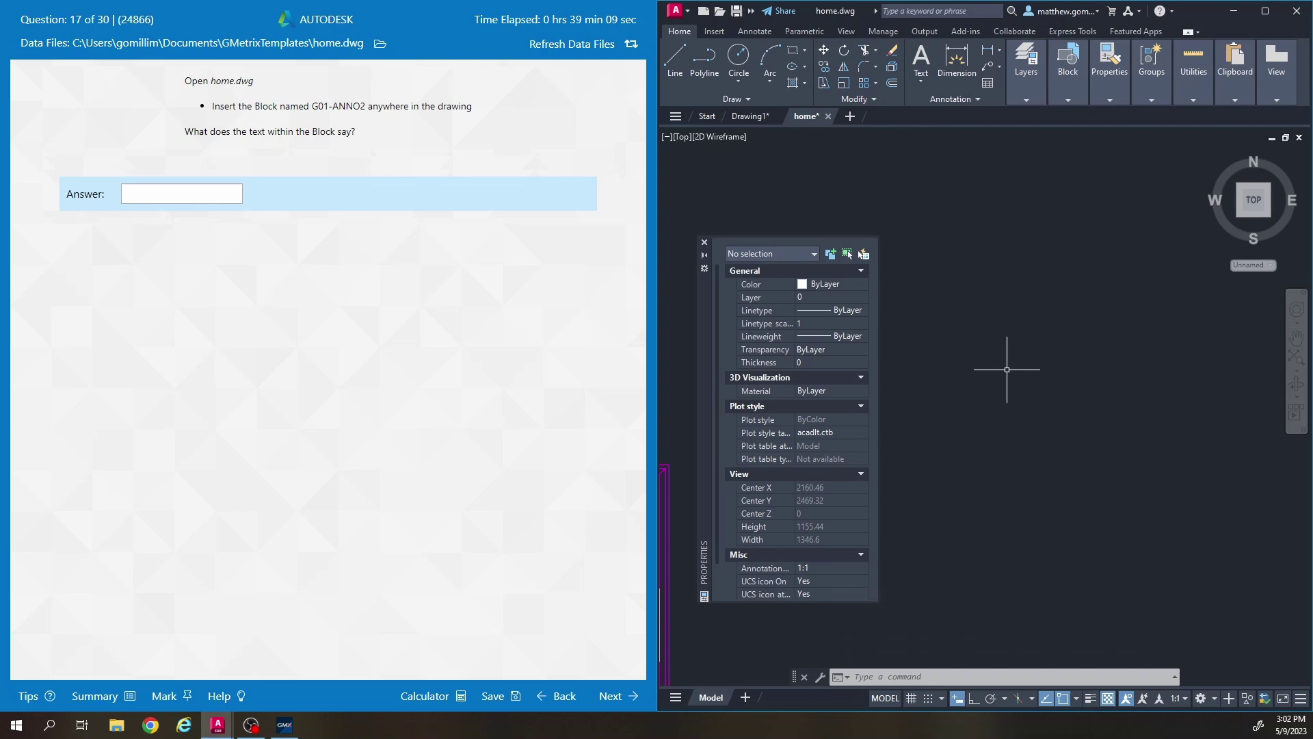
pyautogui.scroll(-5, 999, 305)
pyautogui.moveTo(997, 305); pyautogui.dragTo(1157, 212, button='middle')
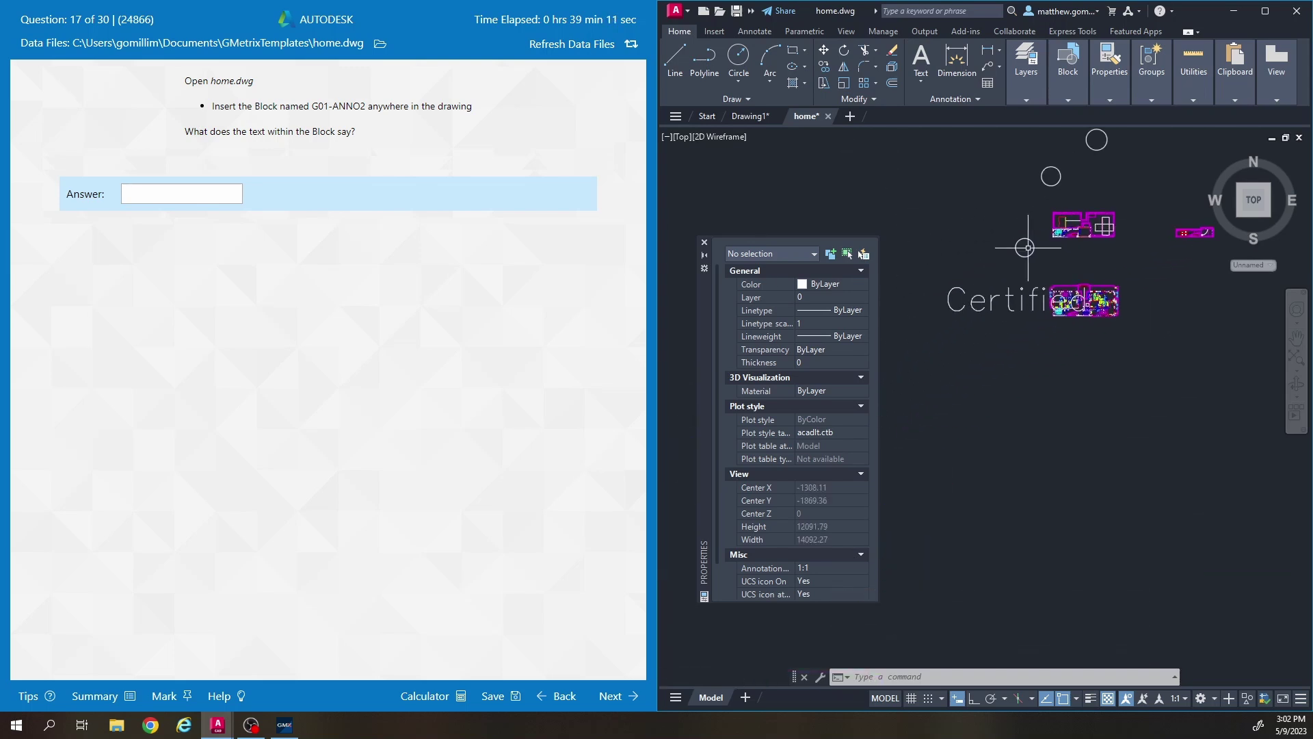
pyautogui.click(991, 299)
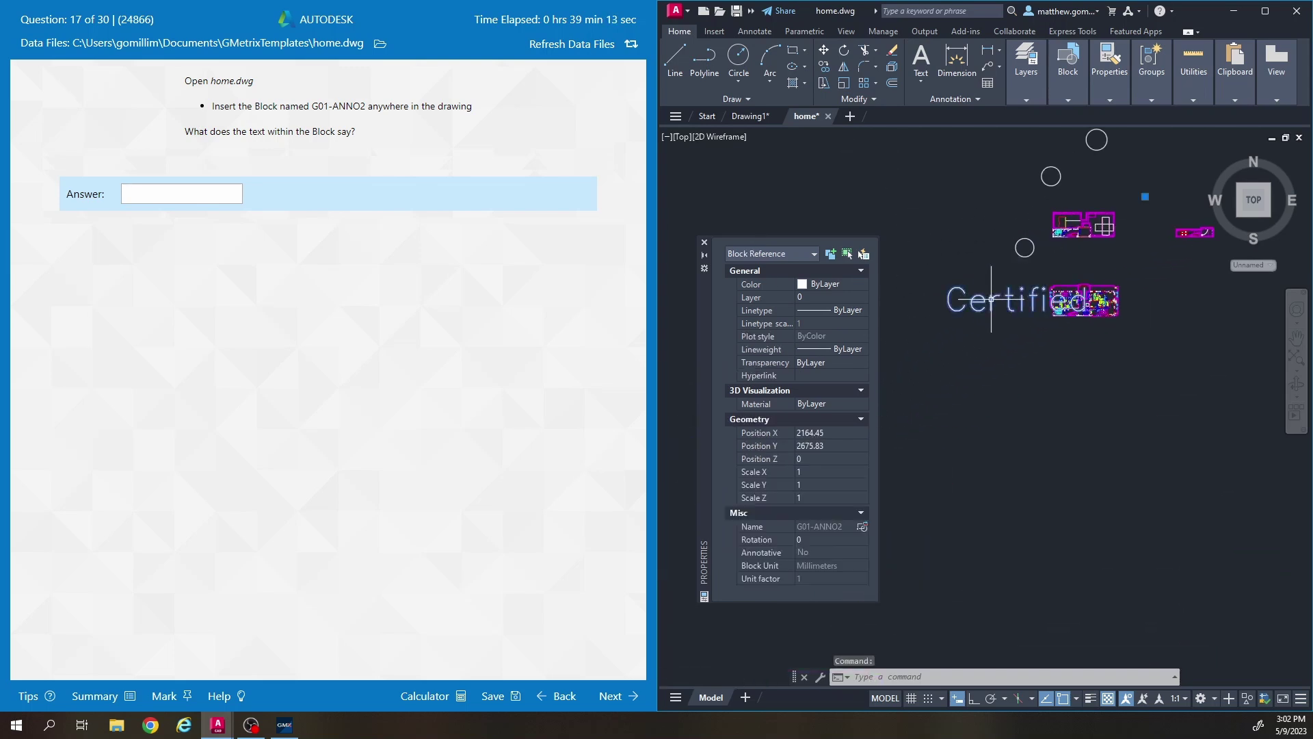
pyautogui.moveTo(978, 266); pyautogui.dragTo(925, 374, button='middle')
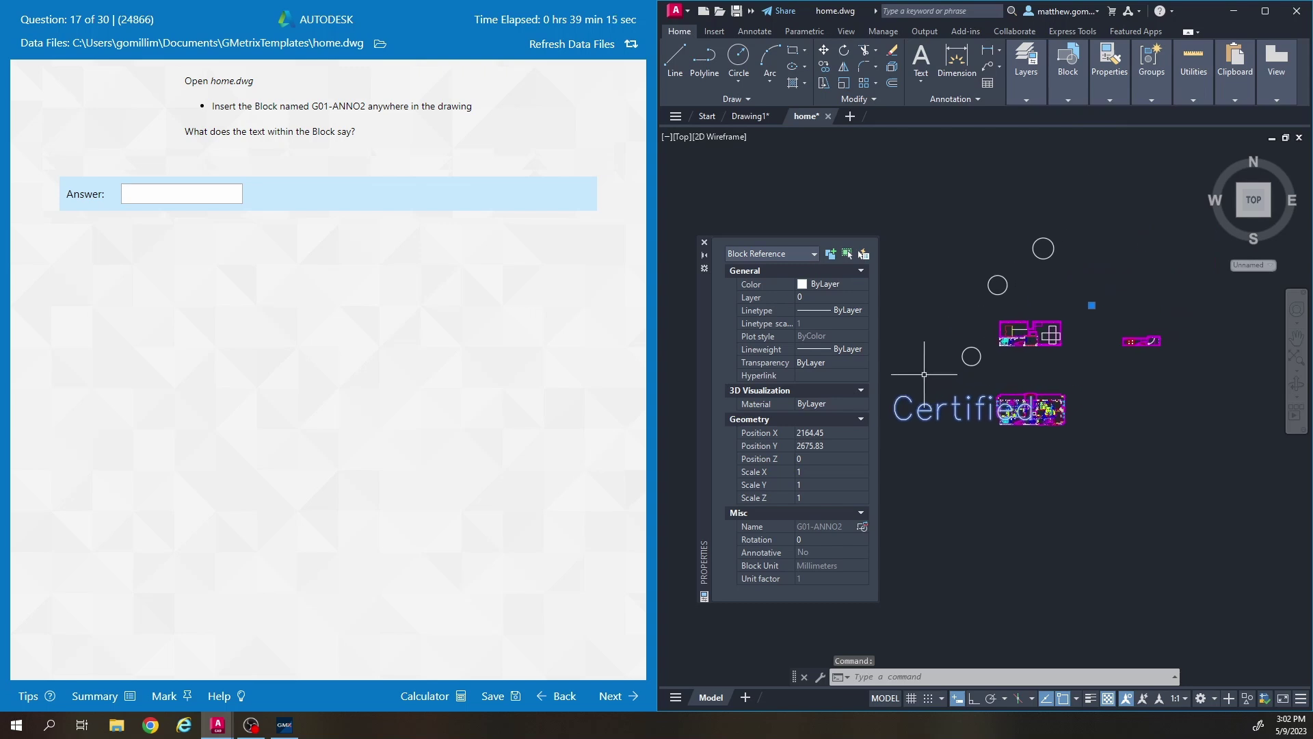
pyautogui.press('Delete')
# - Cancel a second G01-ANNO2 insert and submit 'Certified' as question 17's answer
pyautogui.click(1078, 73)
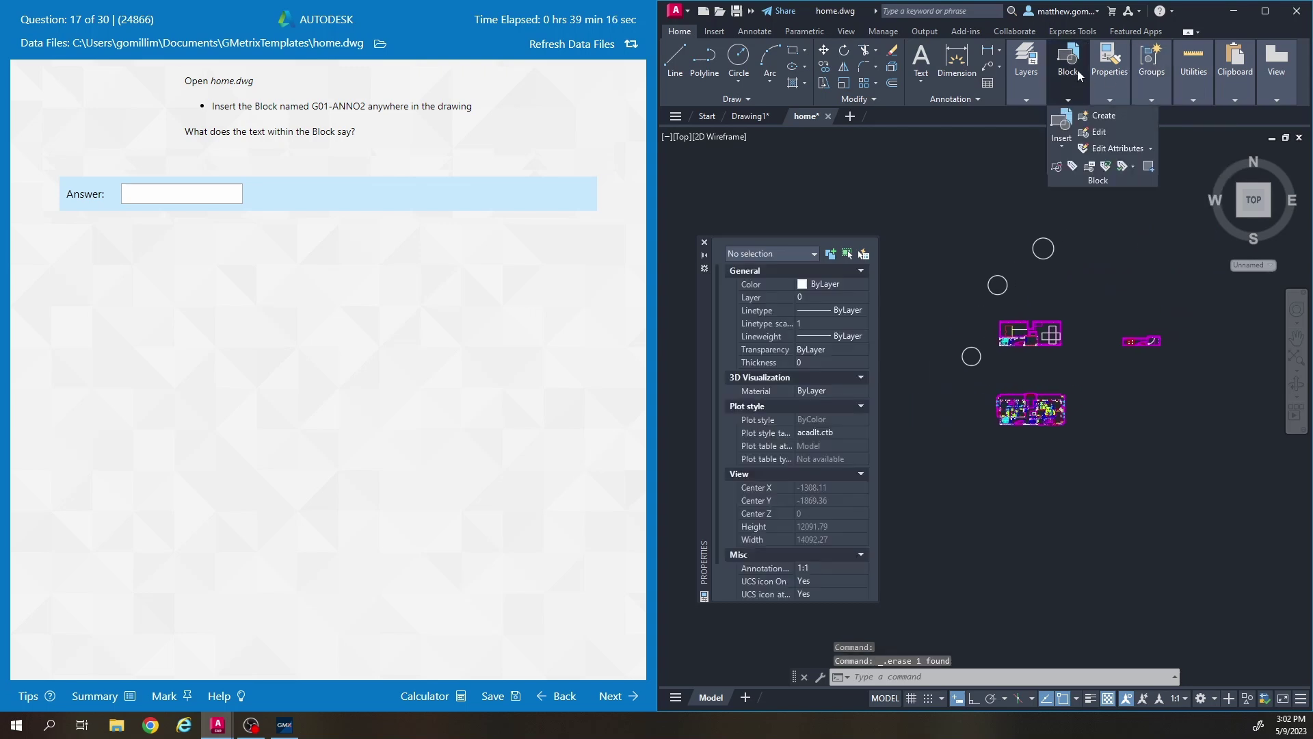
pyautogui.click(1061, 128)
pyautogui.scroll(1, 1092, 260)
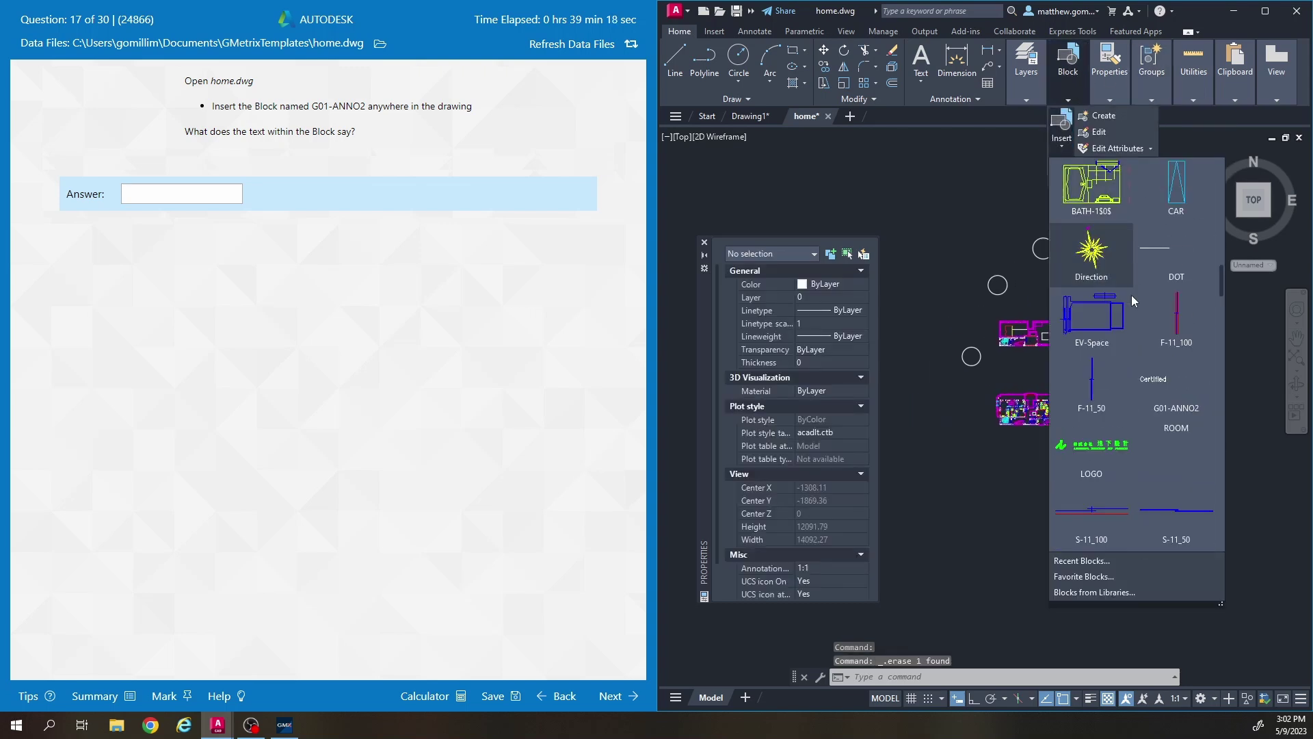
pyautogui.click(1157, 387)
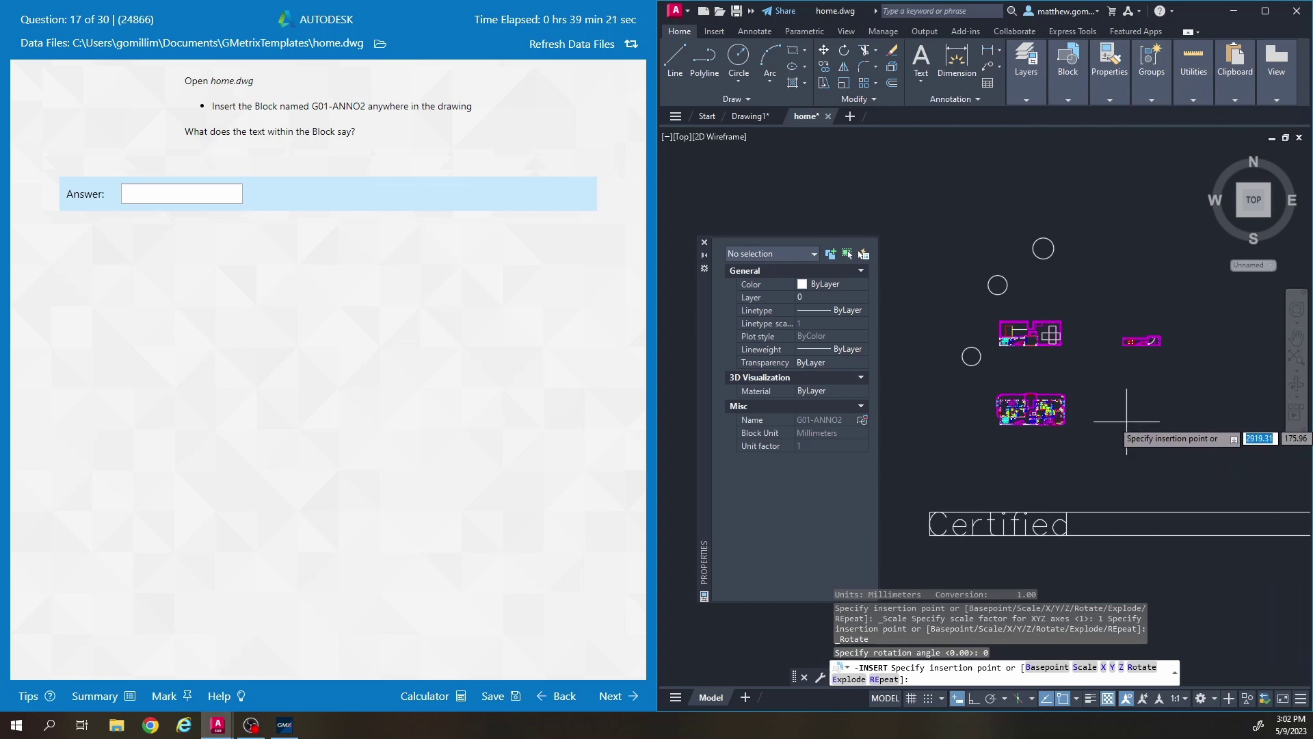
pyautogui.scroll(4, 1127, 431)
pyautogui.scroll(-4, 1060, 359)
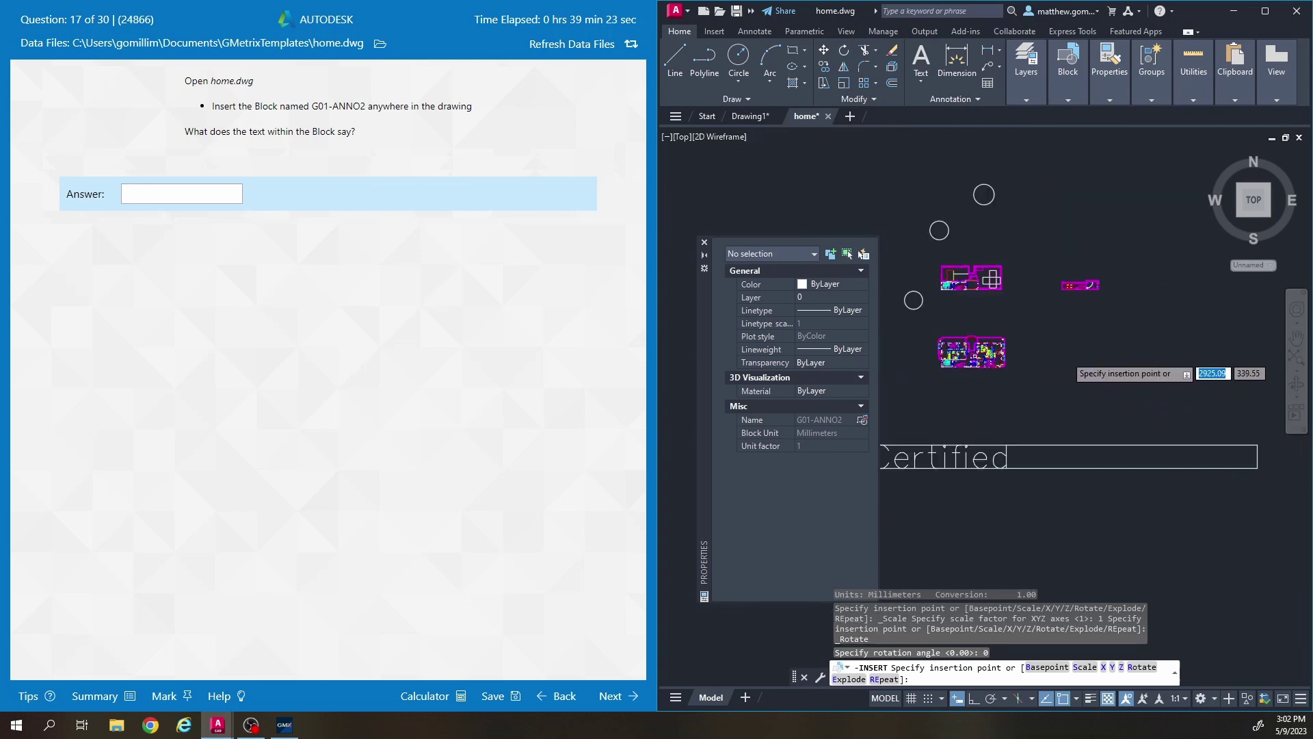
pyautogui.press('Escape')
pyautogui.press('Escape')
pyautogui.click(184, 197)
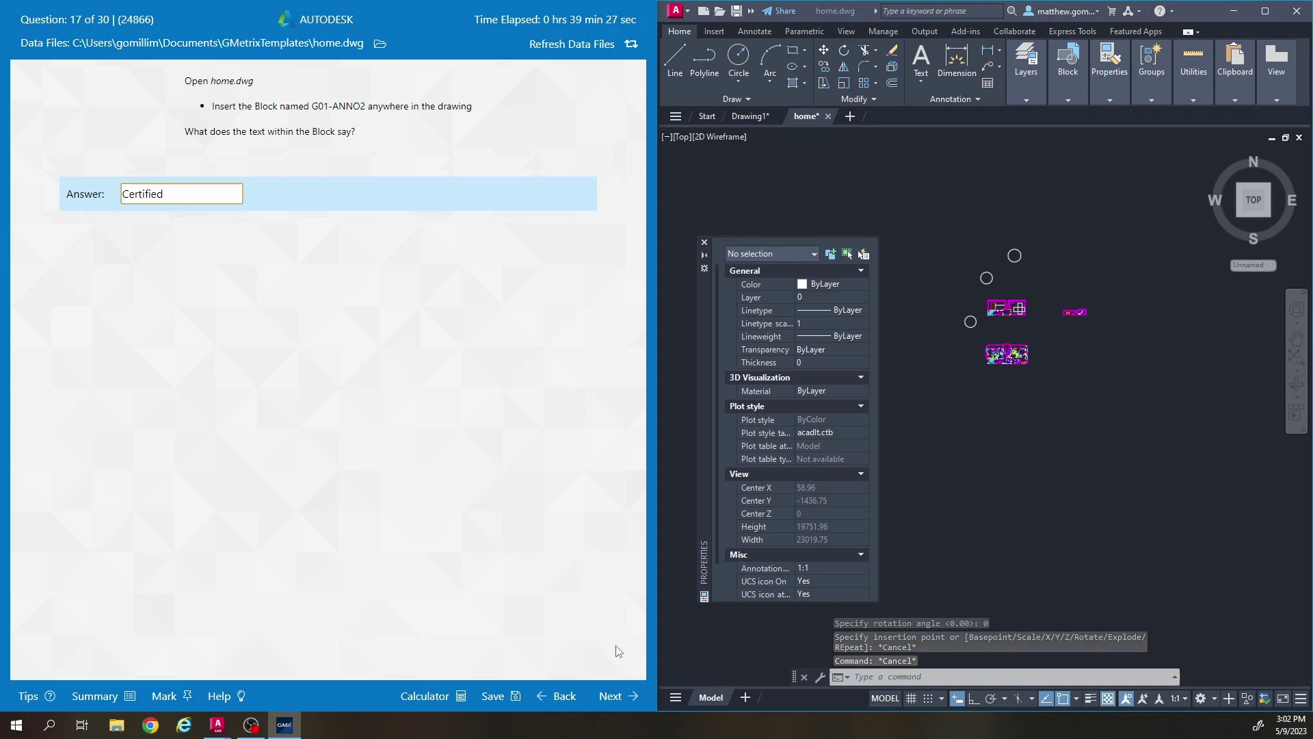
pyautogui.click(610, 696)
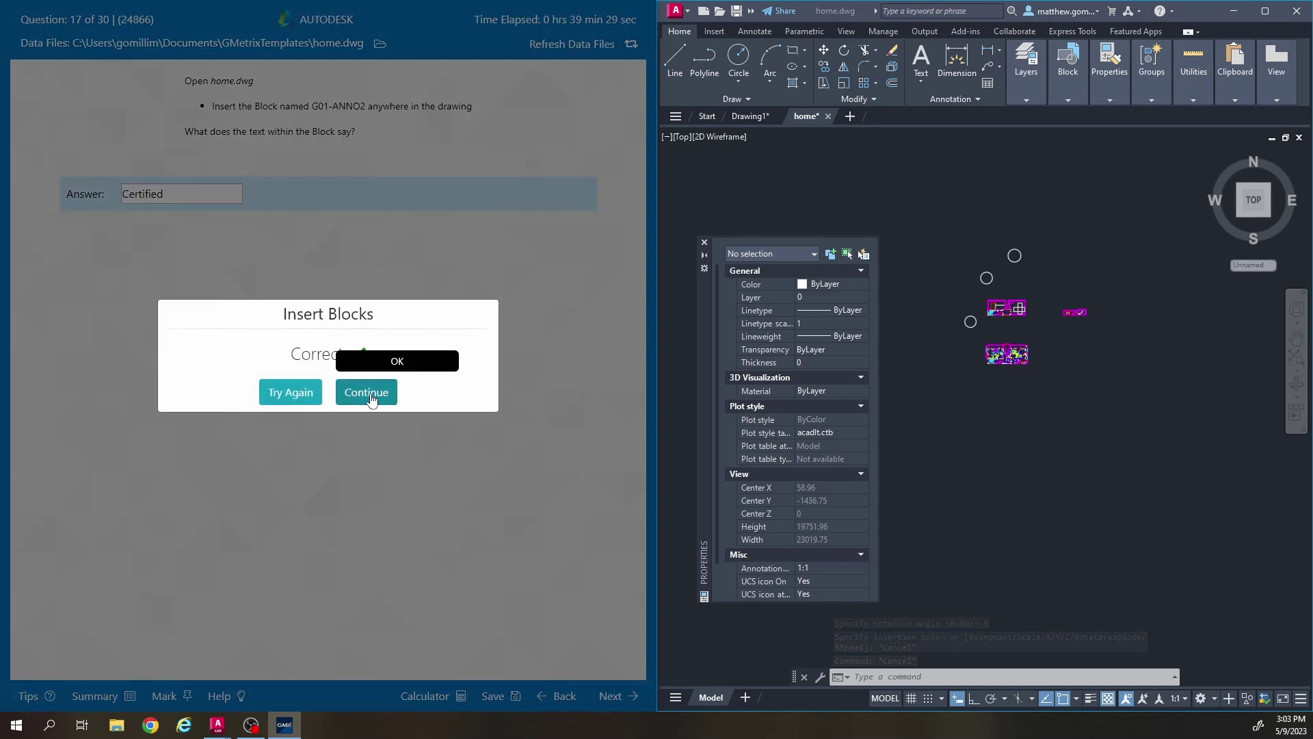
# - Continue to question 18 and restore the TextStyle named view, centring the EPS label
pyautogui.click(370, 392)
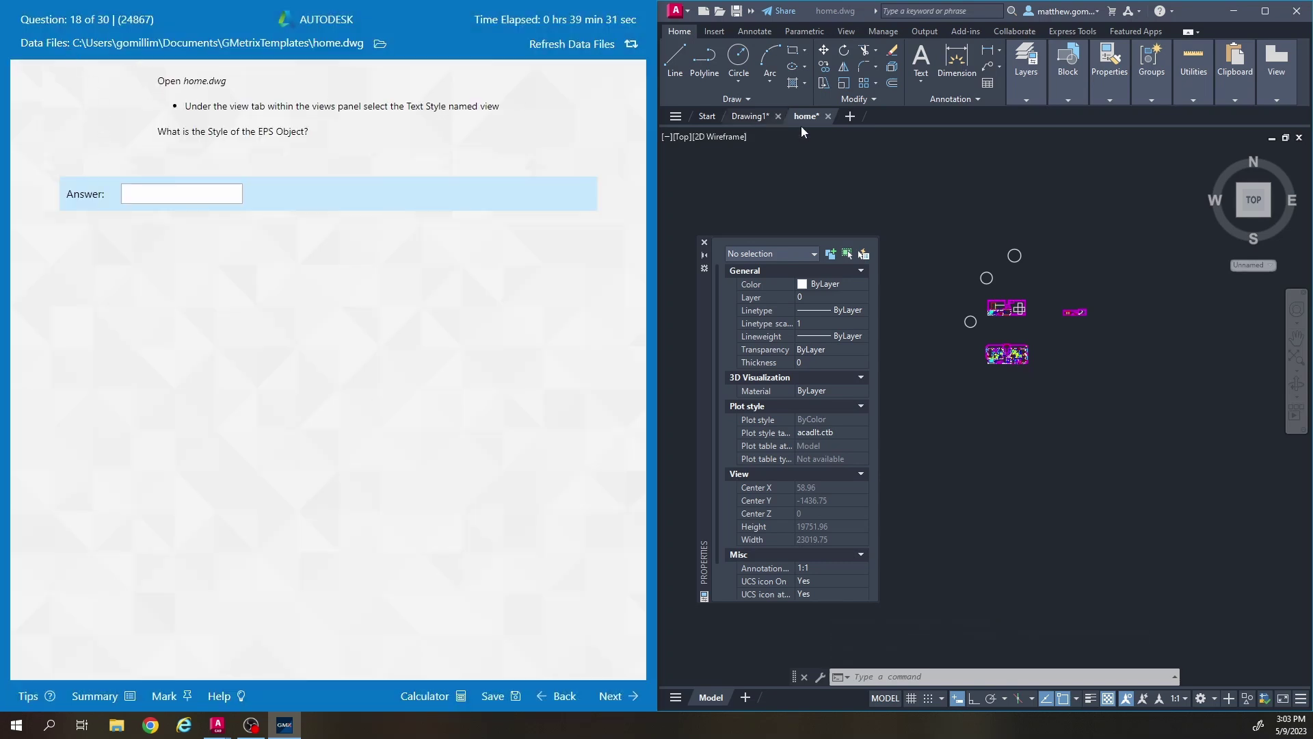
pyautogui.moveTo(829, 117)
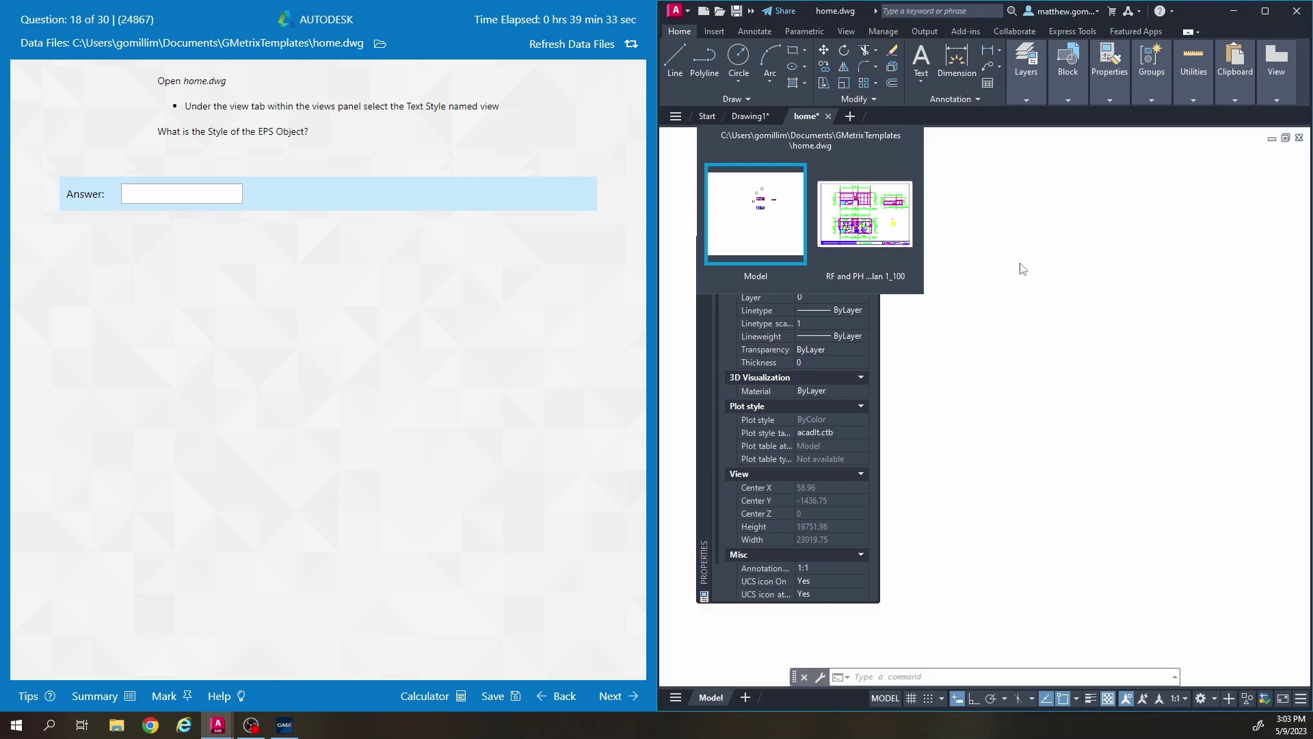
pyautogui.scroll(2, 1032, 340)
pyautogui.moveTo(1043, 297); pyautogui.dragTo(1084, 332, button='middle')
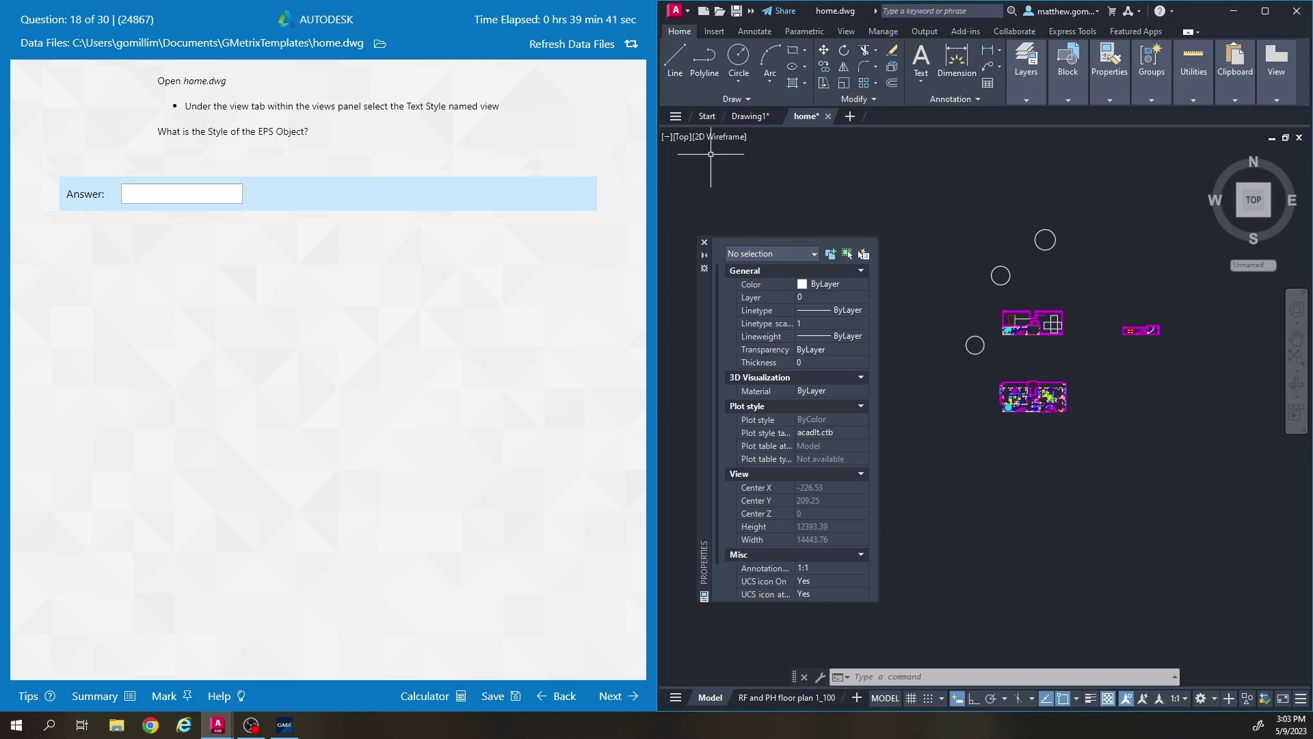
pyautogui.click(684, 137)
pyautogui.moveTo(779, 151)
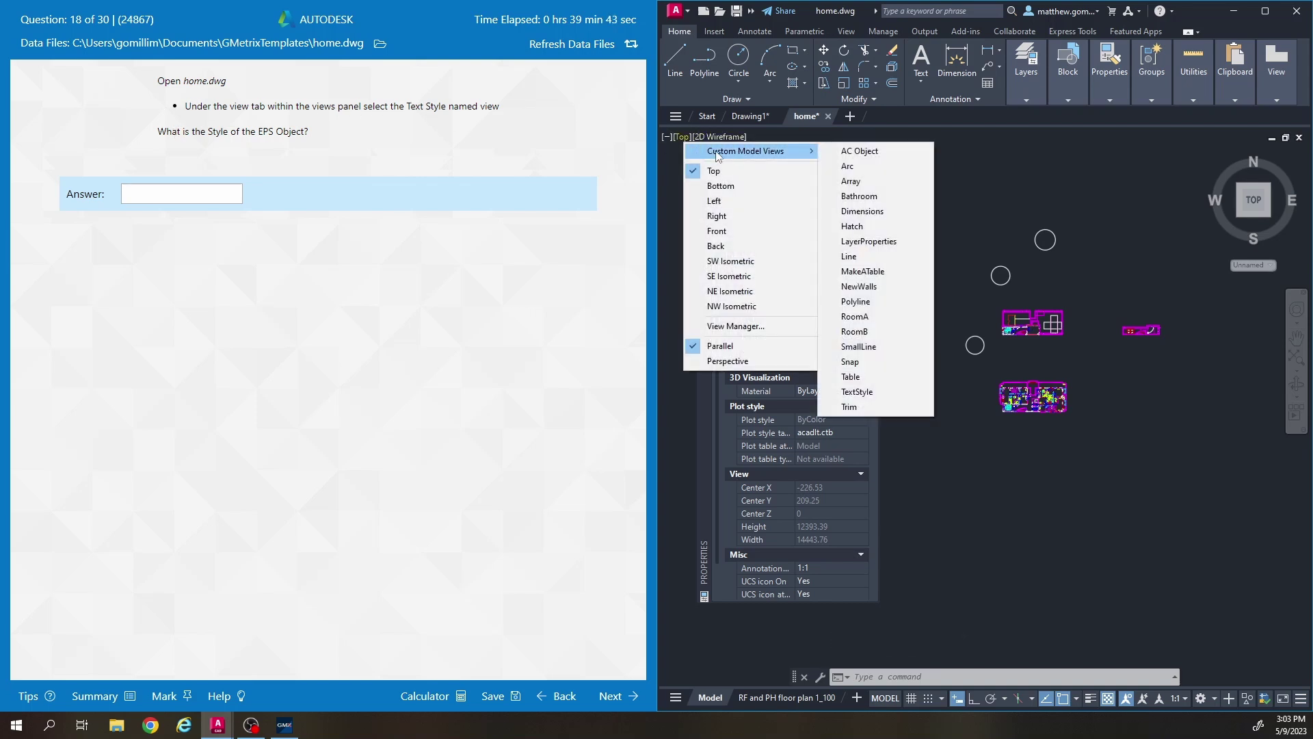
pyautogui.click(868, 394)
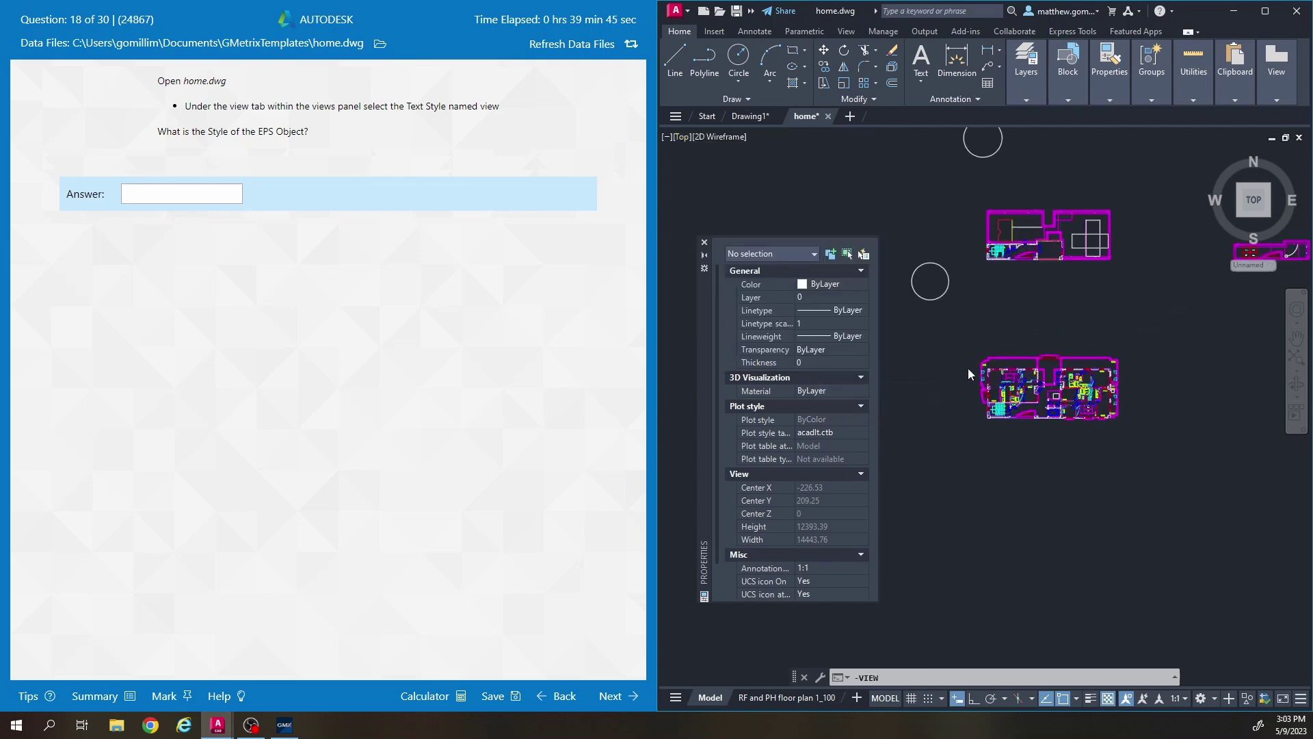
pyautogui.moveTo(971, 345)
pyautogui.mouseDown(button='middle')
pyautogui.moveTo(1108, 355)
pyautogui.moveTo(1074, 349)
pyautogui.mouseUp(button='middle')
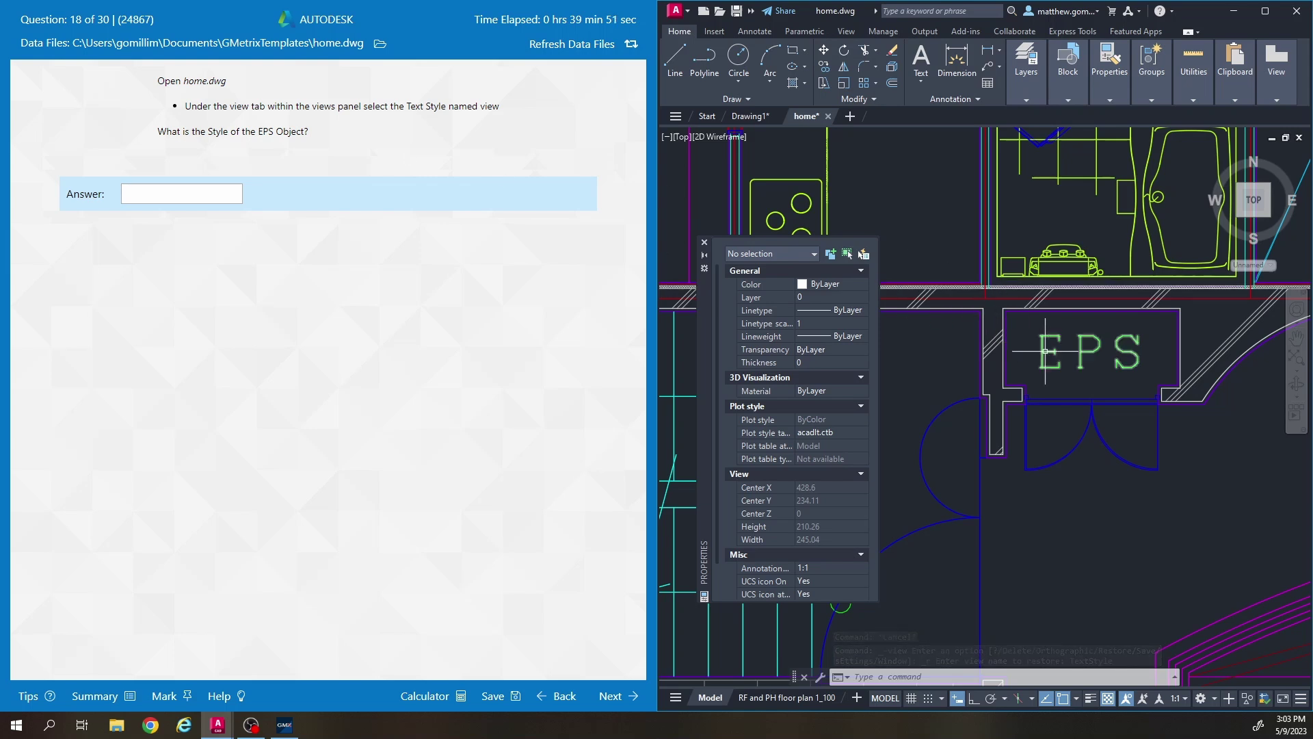
# - Select the EPS text to read its ROOM style in Properties, then focus the answer box
pyautogui.click(1044, 355)
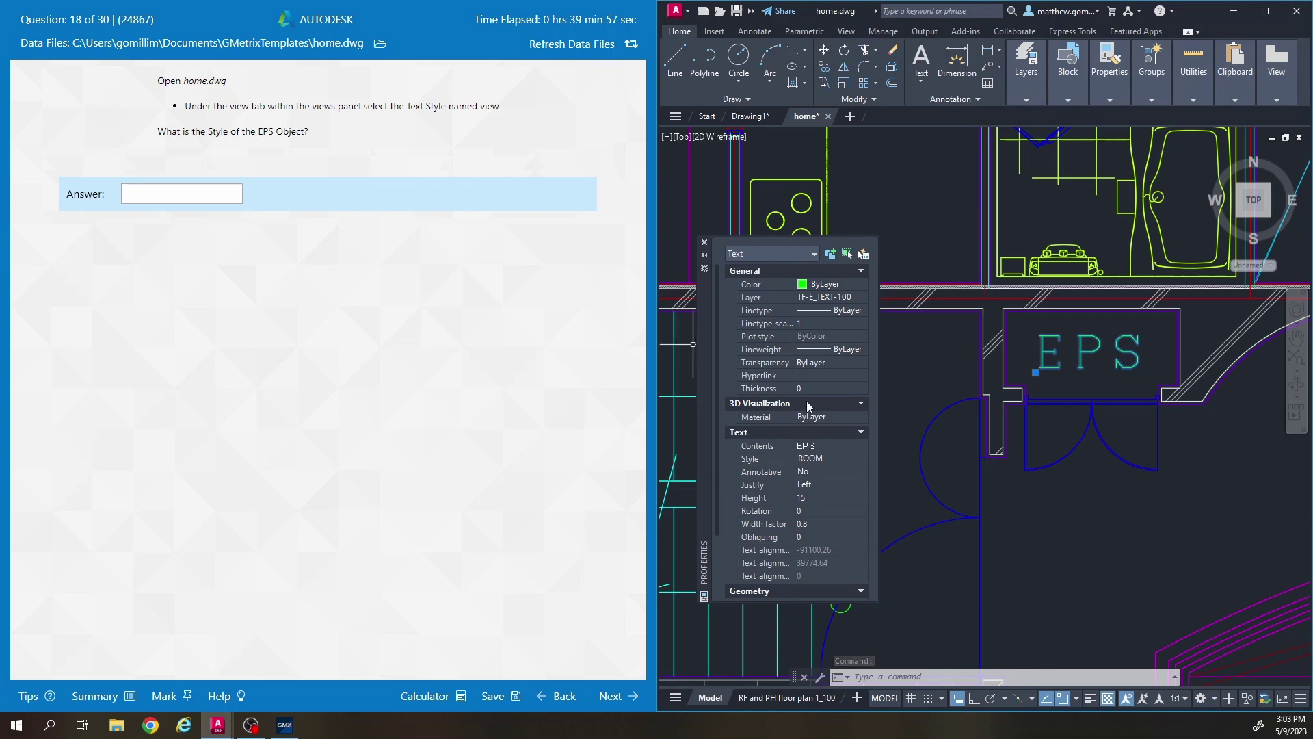
pyautogui.click(861, 432)
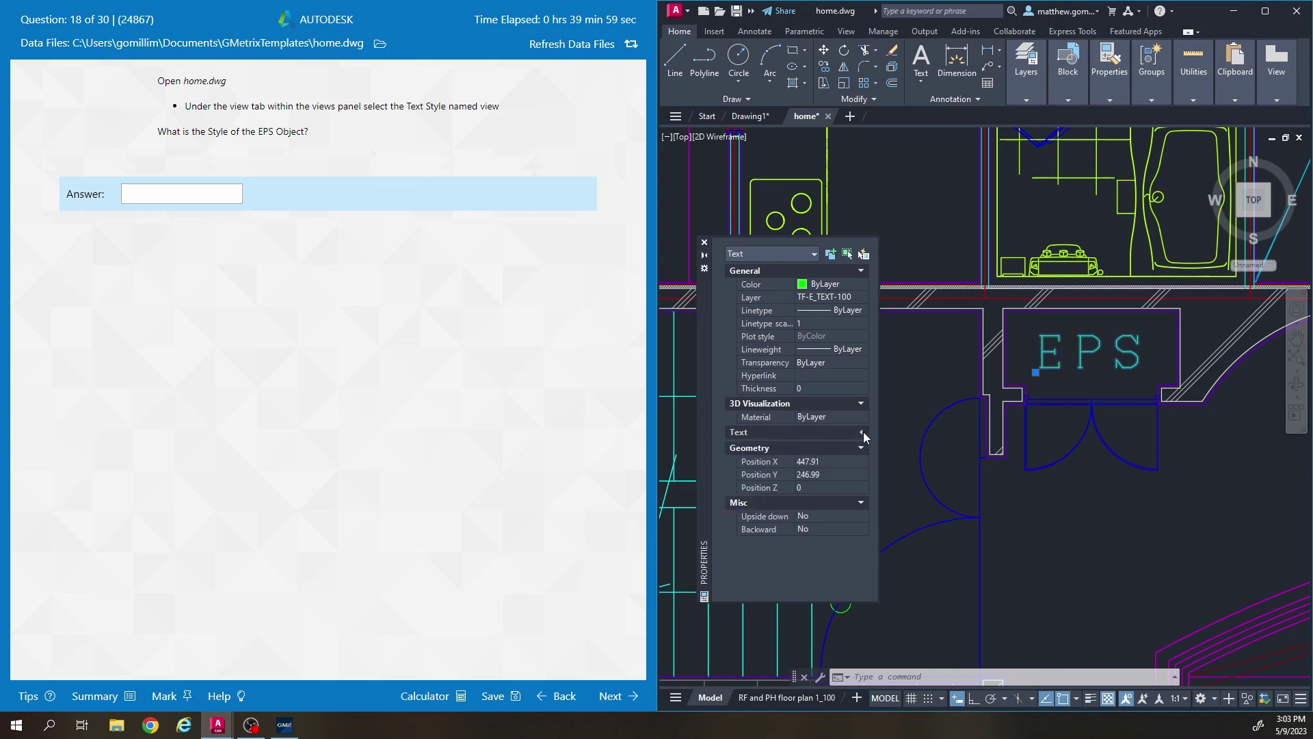
pyautogui.click(861, 432)
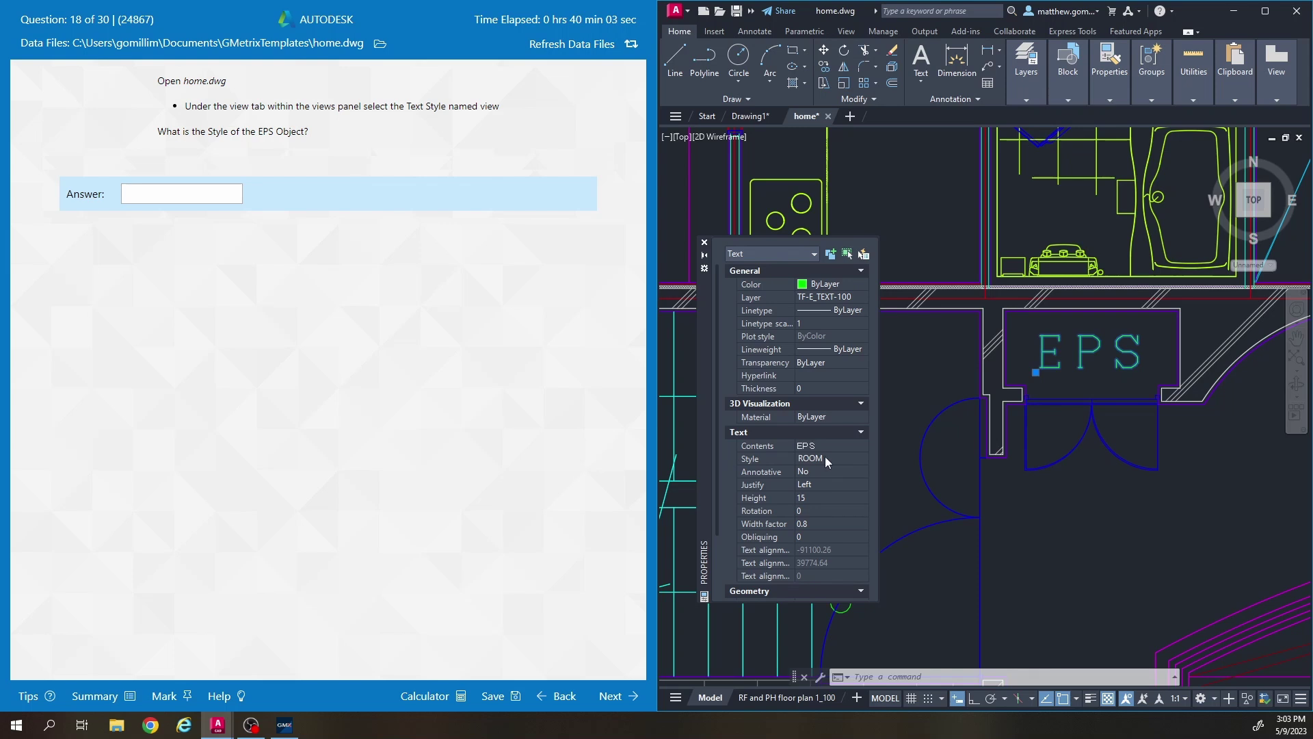
pyautogui.click(164, 198)
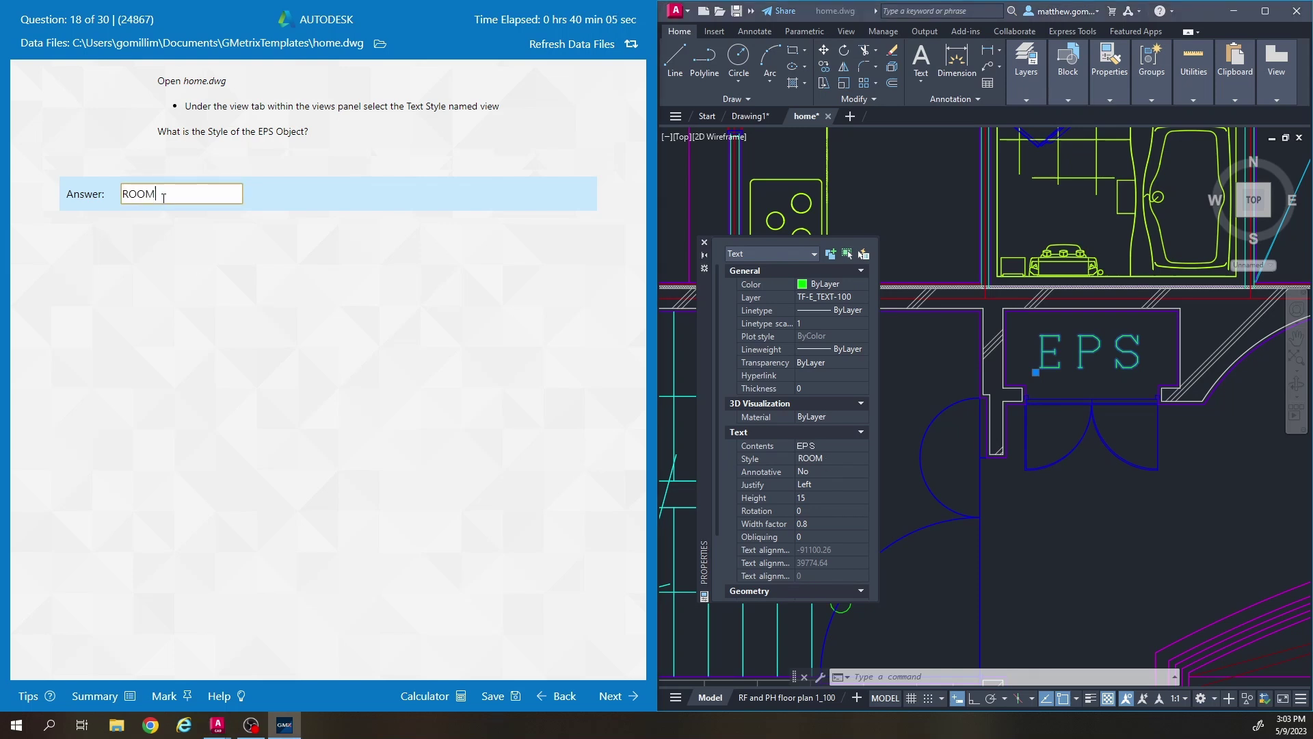
# - Verify the ROOM style in the Annotate tab's Text Style list
pyautogui.click(860, 193)
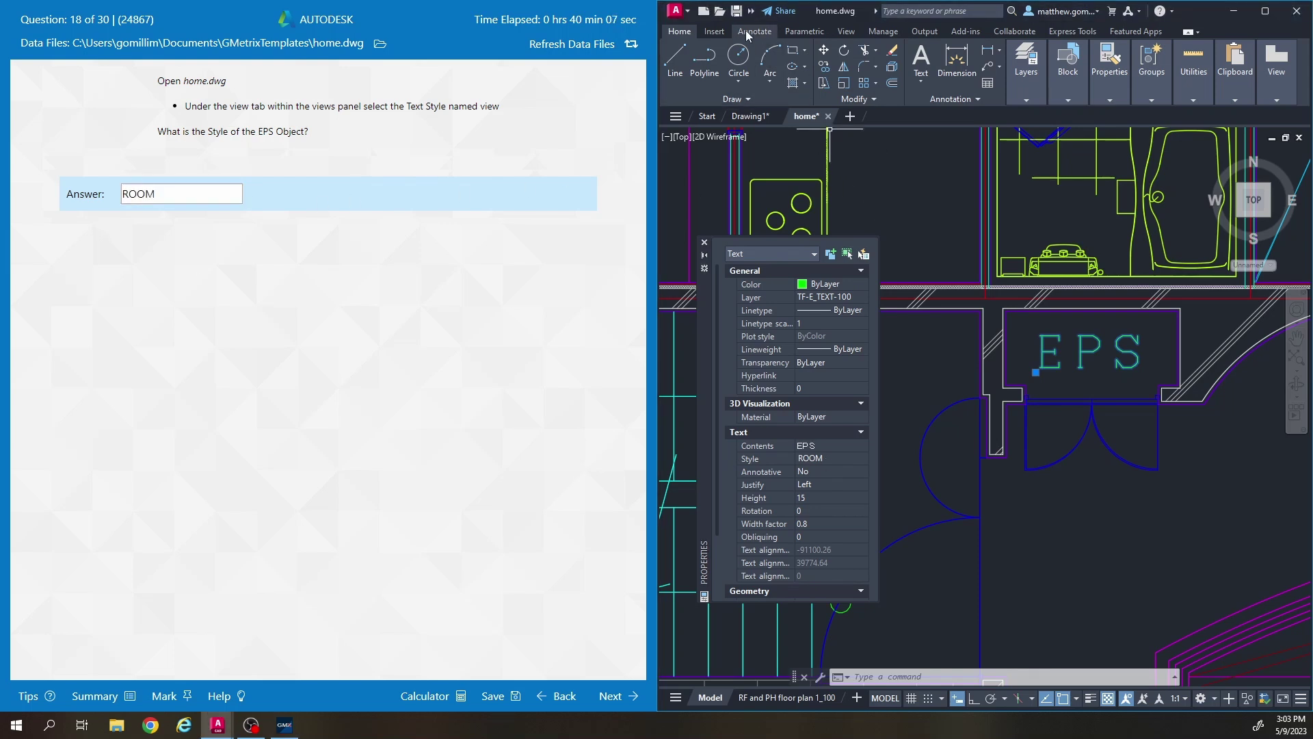
pyautogui.click(748, 30)
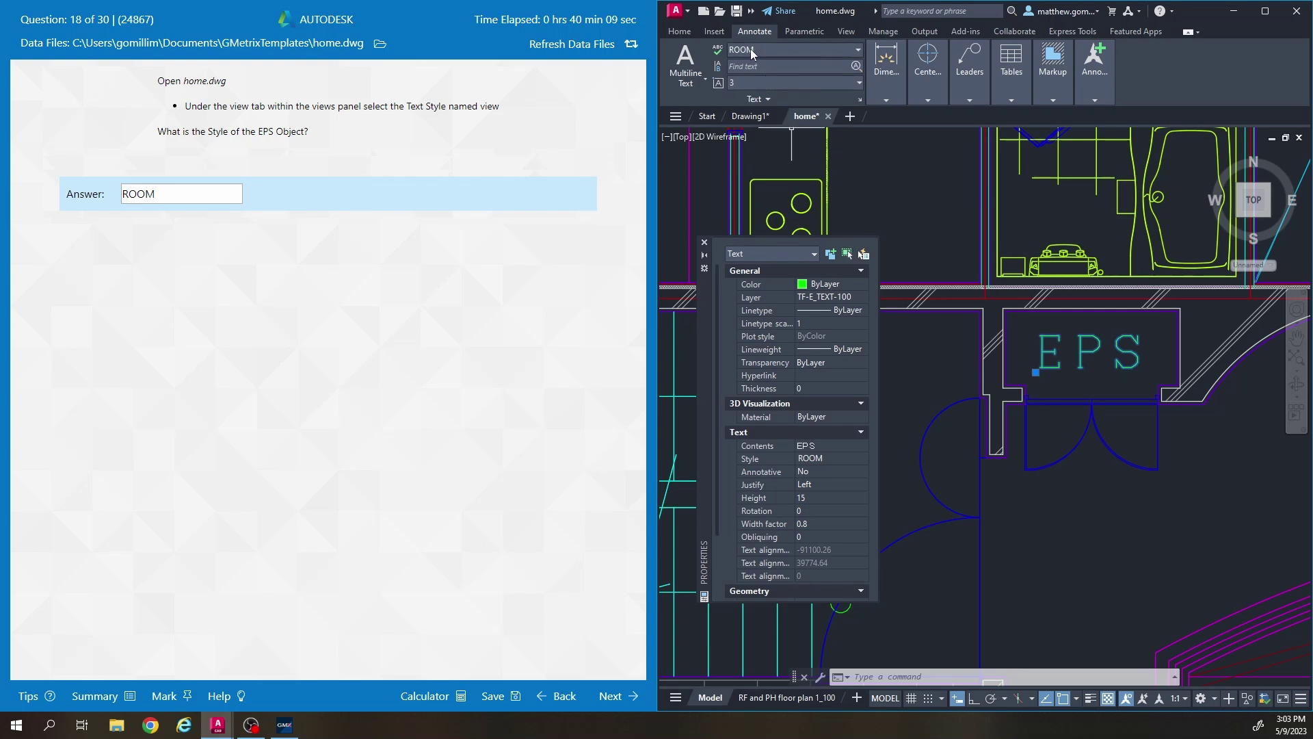
pyautogui.click(792, 54)
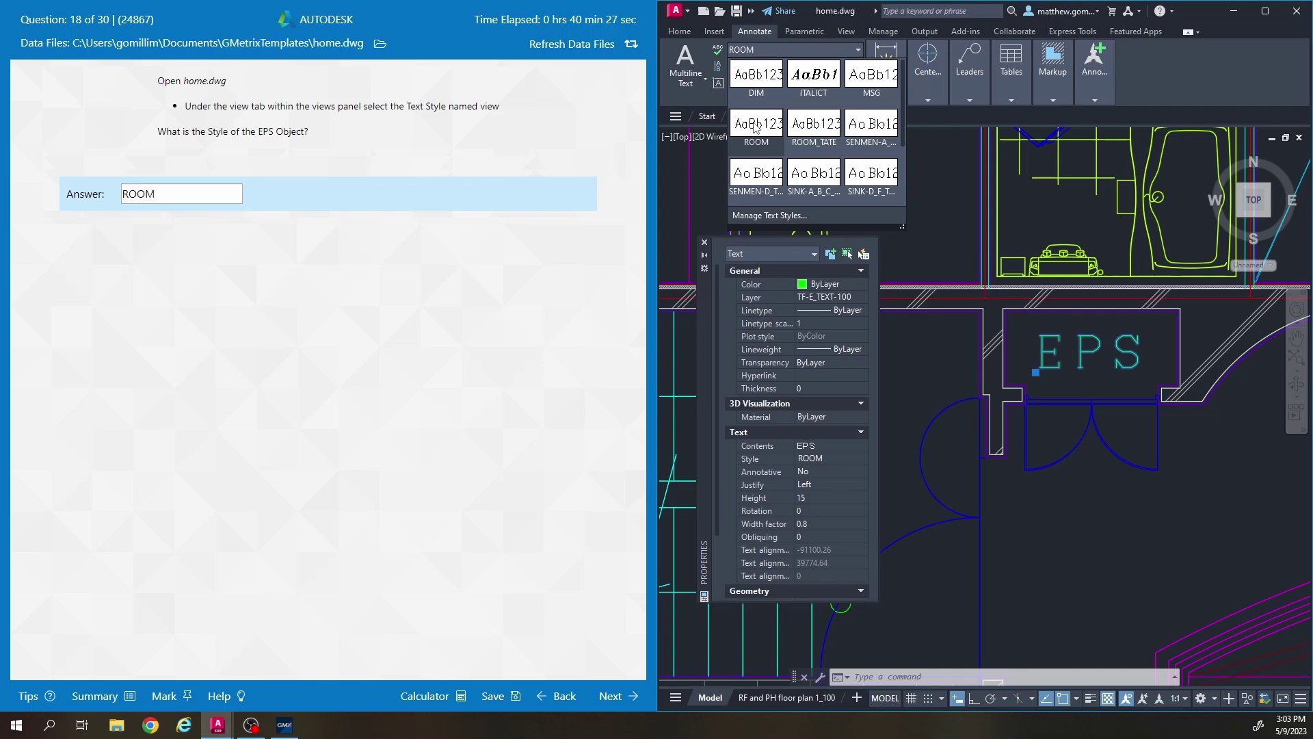
pyautogui.press('Escape')
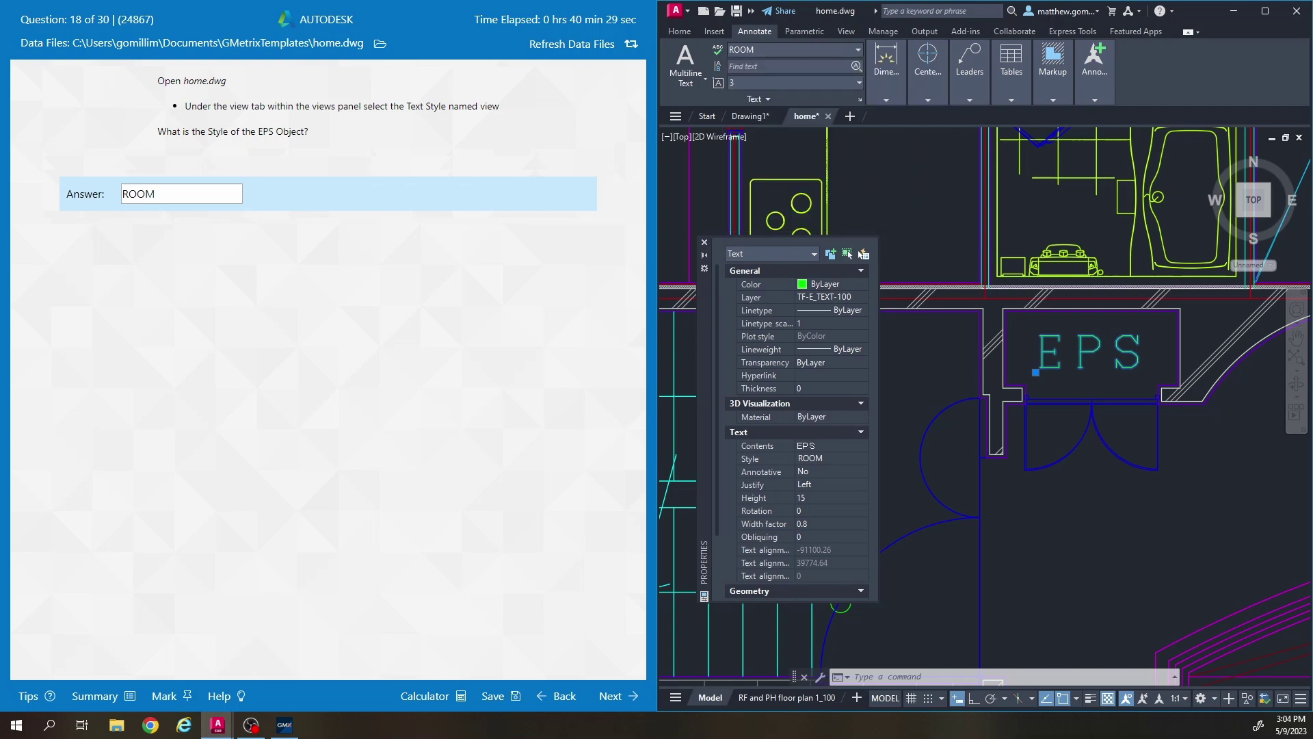
pyautogui.press('Escape')
pyautogui.press('Escape')
pyautogui.moveTo(177, 202); pyautogui.dragTo(125, 194)
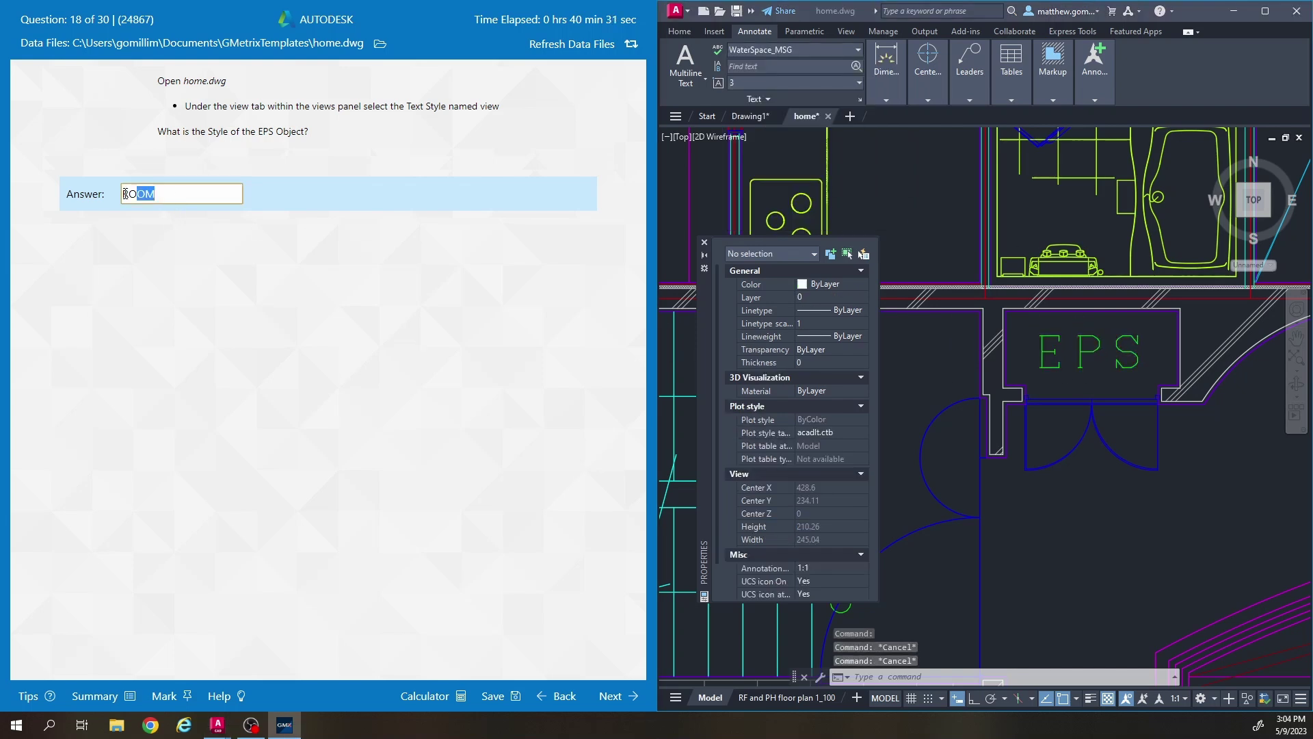
# - Reselect the EPS text, submit ROOM, and continue to question 19
pyautogui.click(1098, 420)
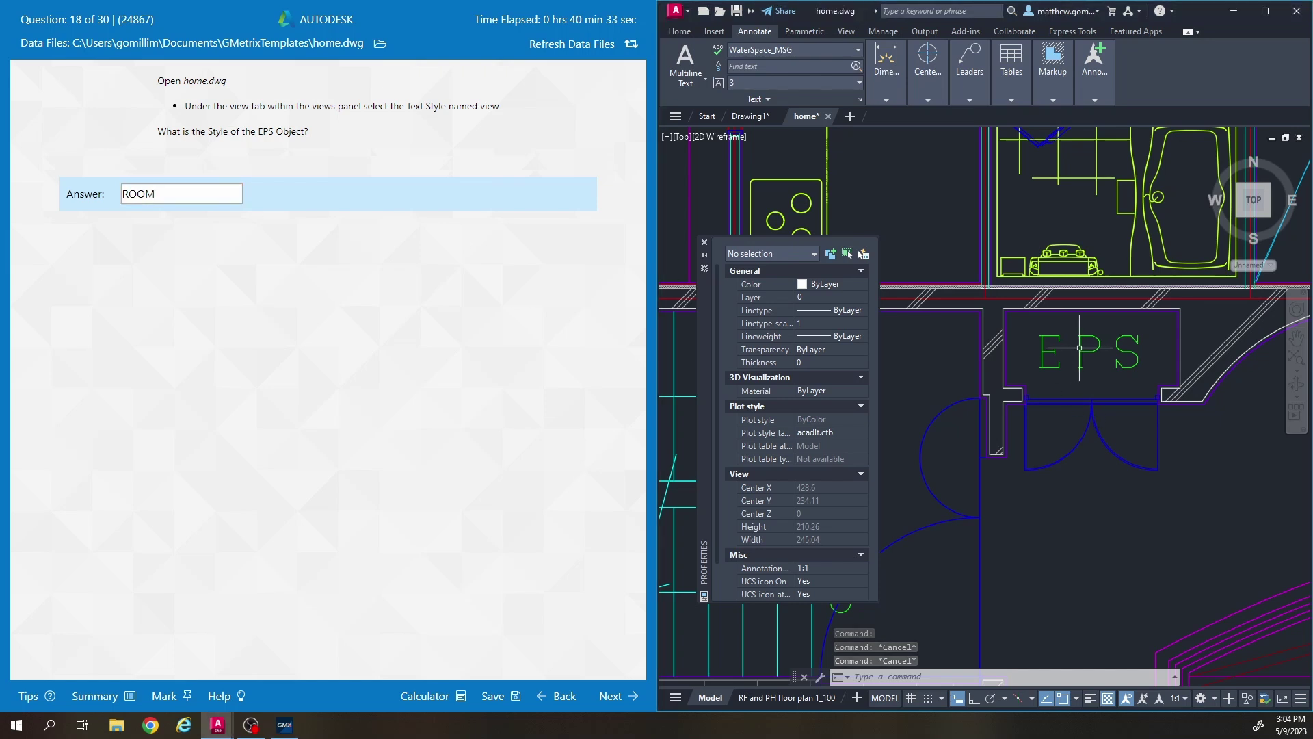
pyautogui.click(1019, 334)
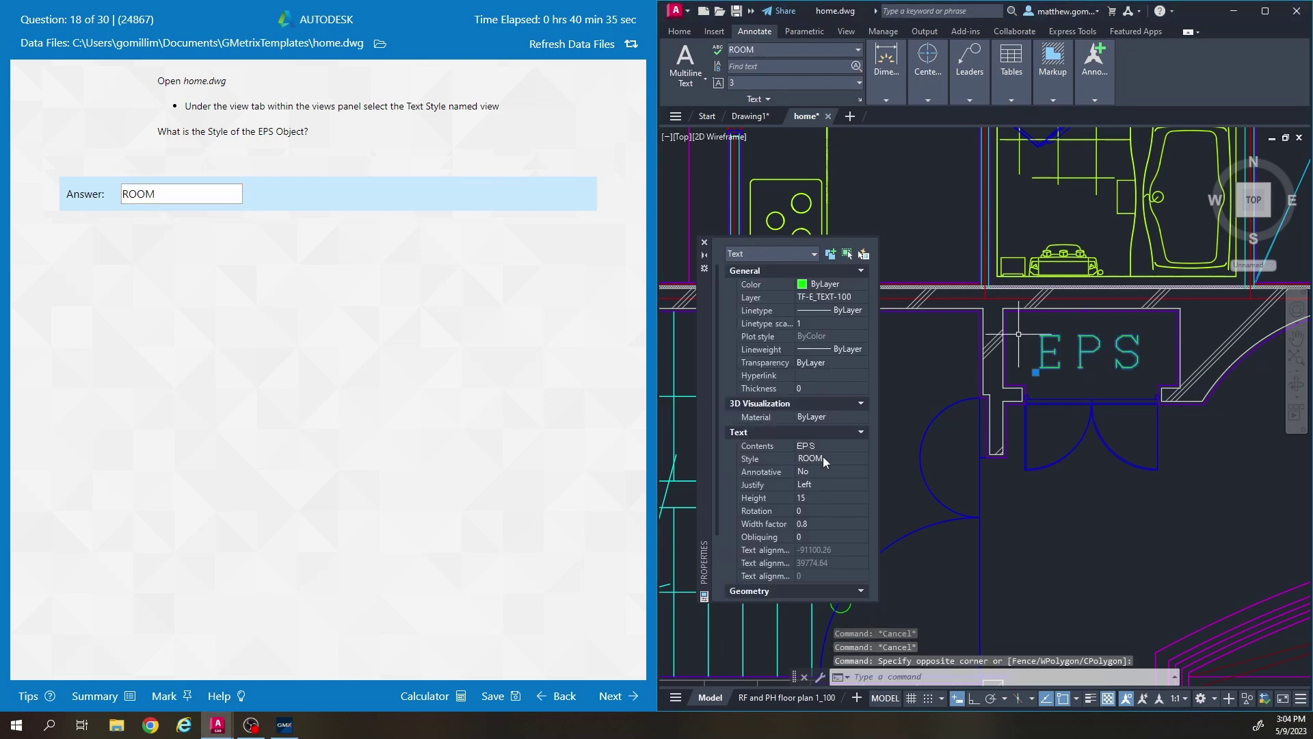
pyautogui.click(608, 695)
pyautogui.click(376, 388)
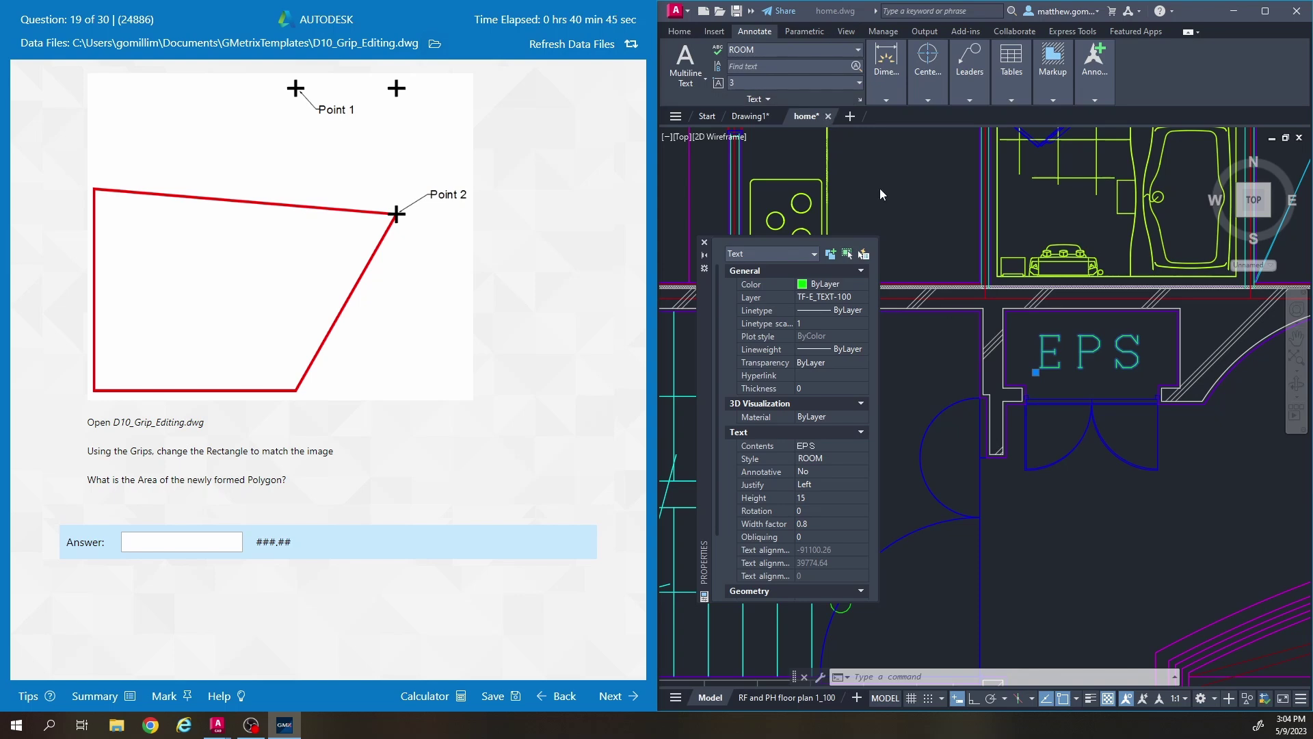
# - Close home.dwg without saving and open D10_Grip_Editing.dwg from the Data Files folder
pyautogui.click(828, 116)
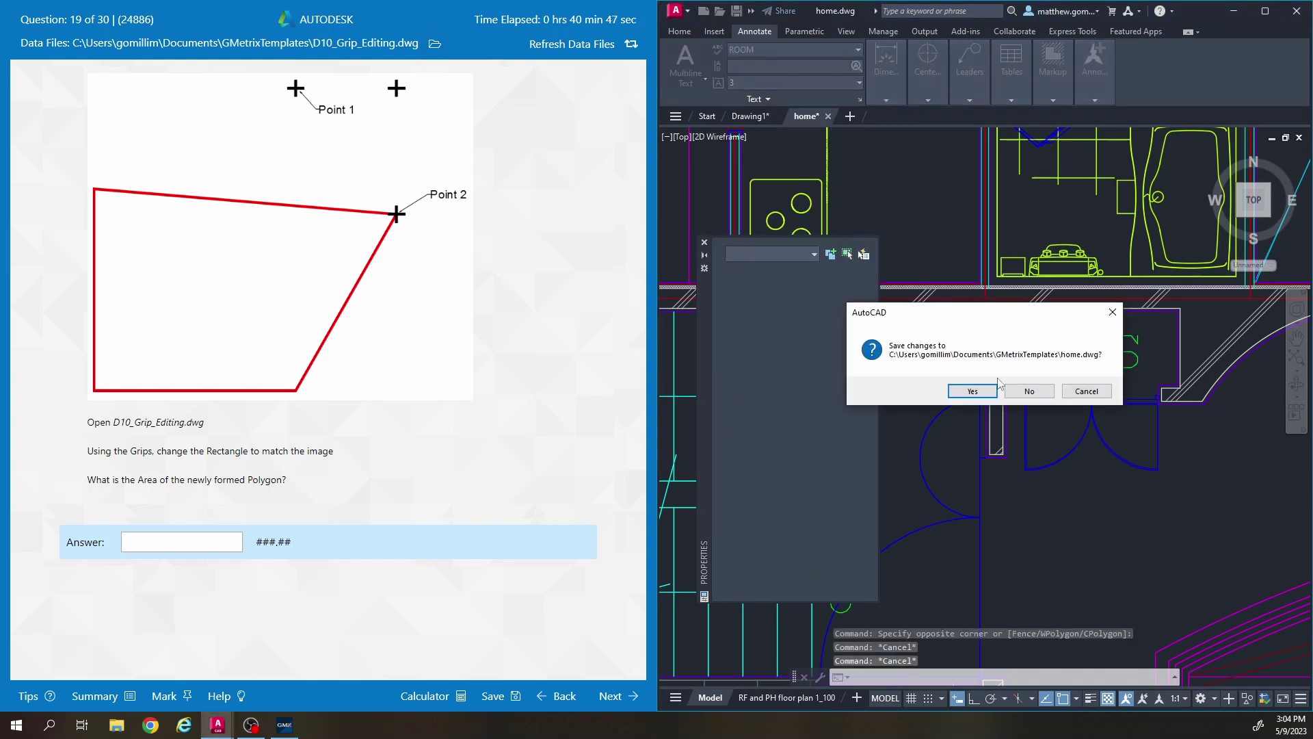
pyautogui.click(1026, 390)
pyautogui.click(435, 44)
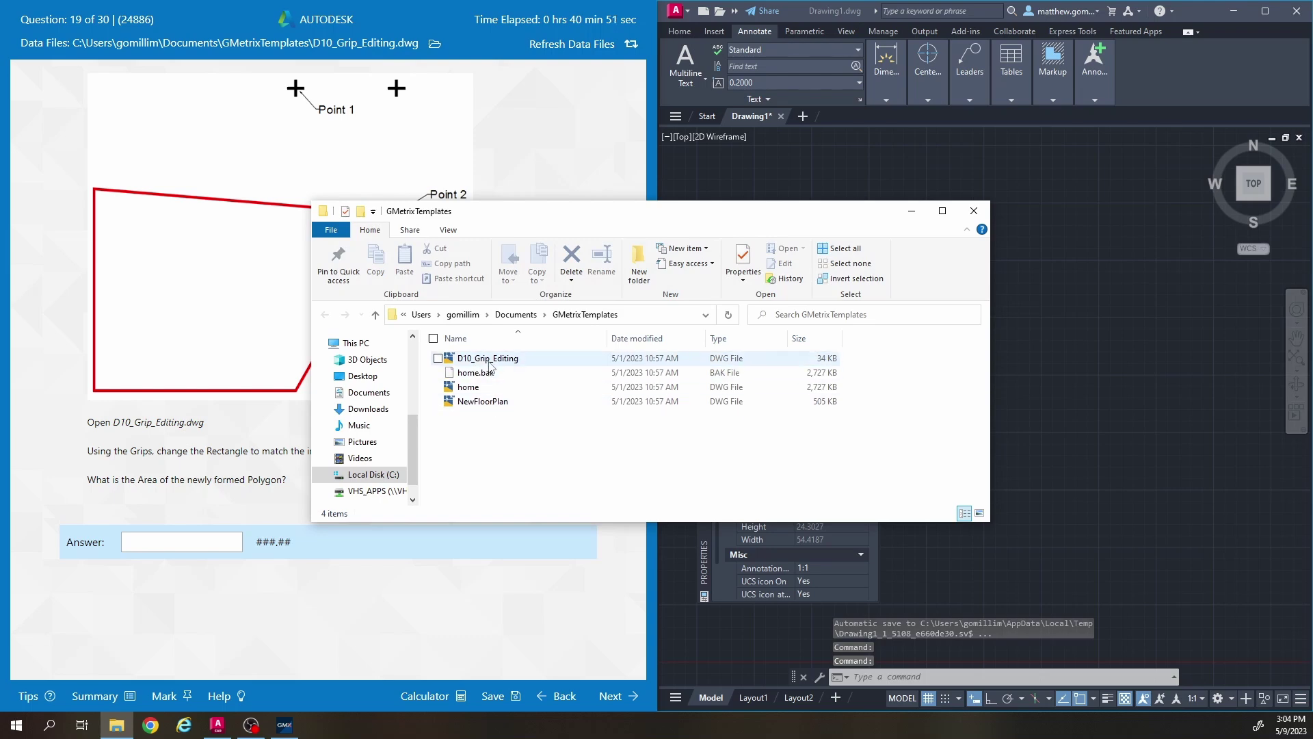
pyautogui.doubleClick(486, 358)
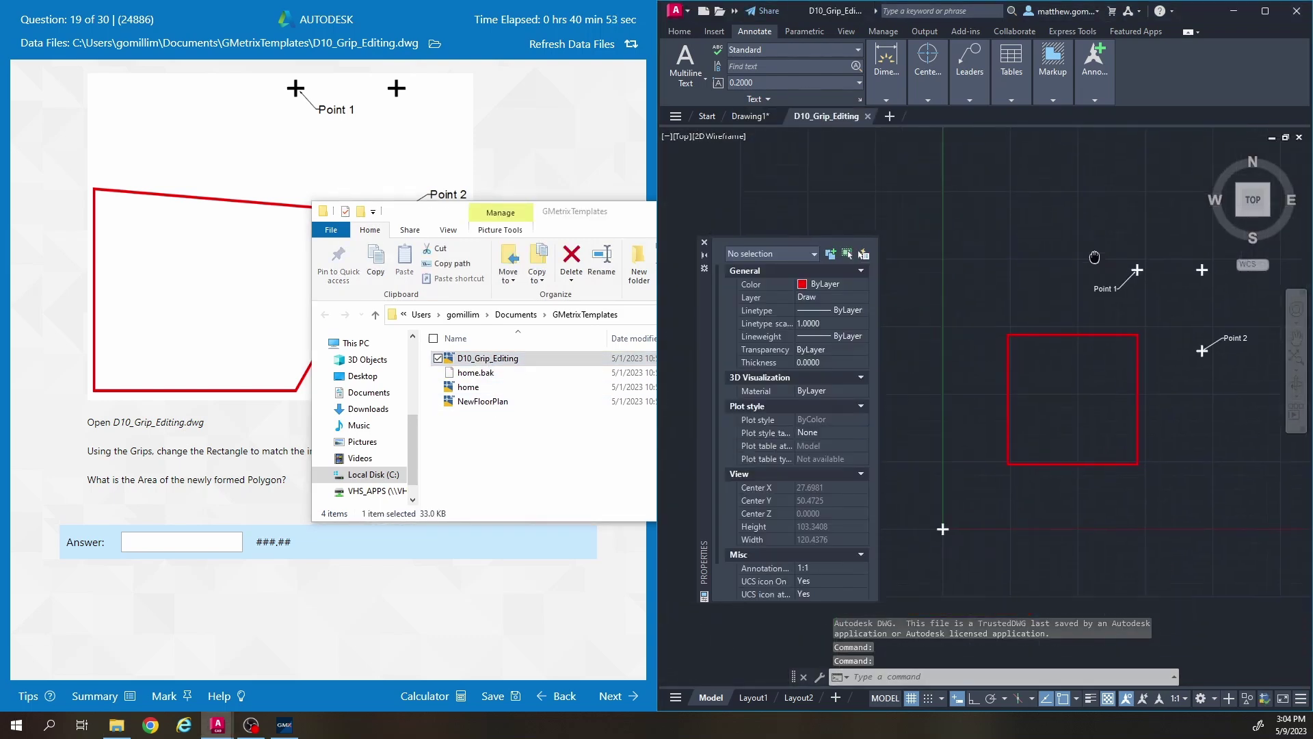
# - Close File Explorer and select the red rectangle to show its grips and properties
pyautogui.click(973, 213)
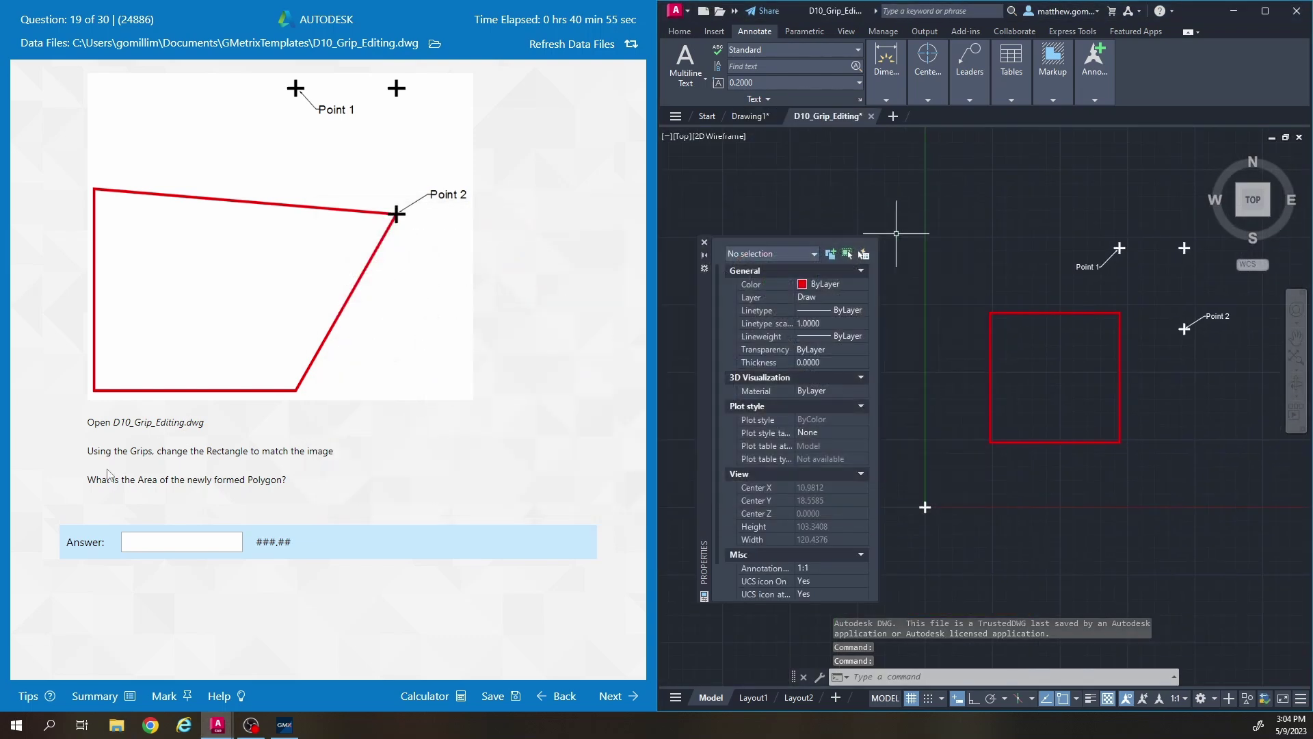
pyautogui.moveTo(97, 454); pyautogui.dragTo(196, 457)
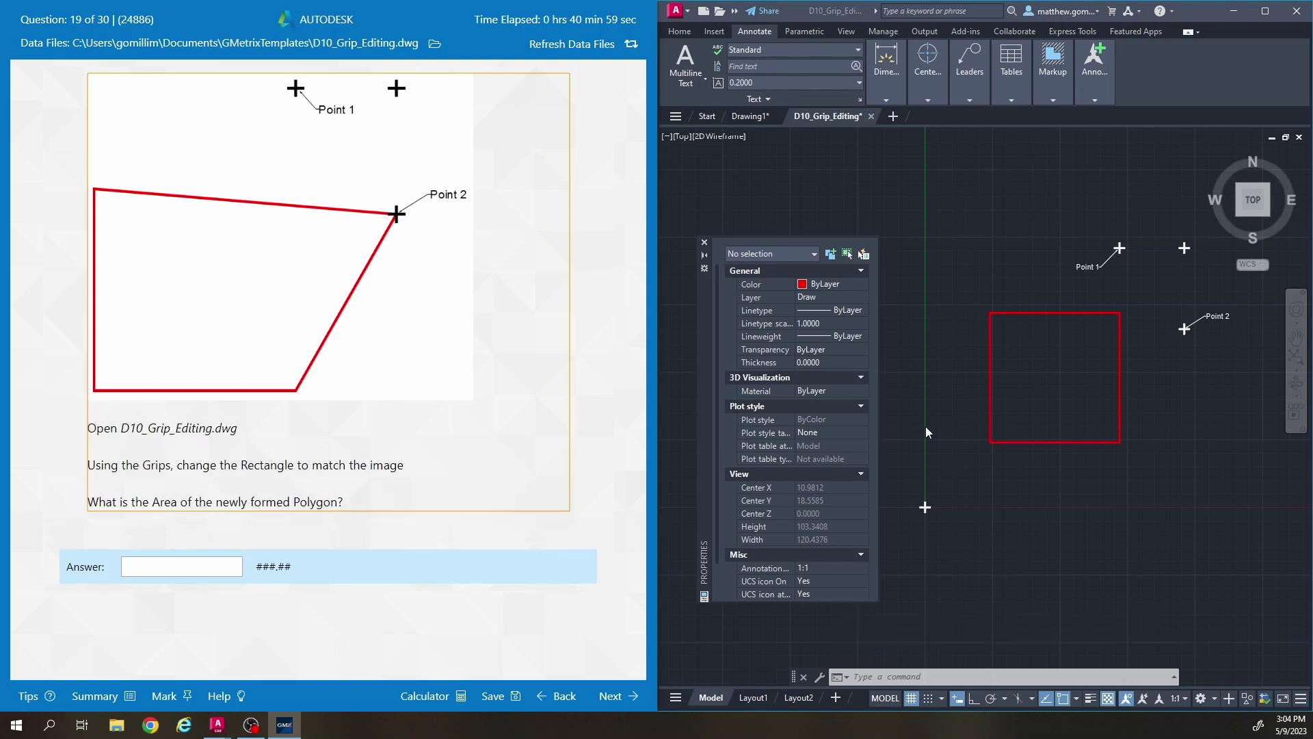
pyautogui.click(958, 404)
pyautogui.moveTo(1013, 372); pyautogui.dragTo(967, 409, button='middle')
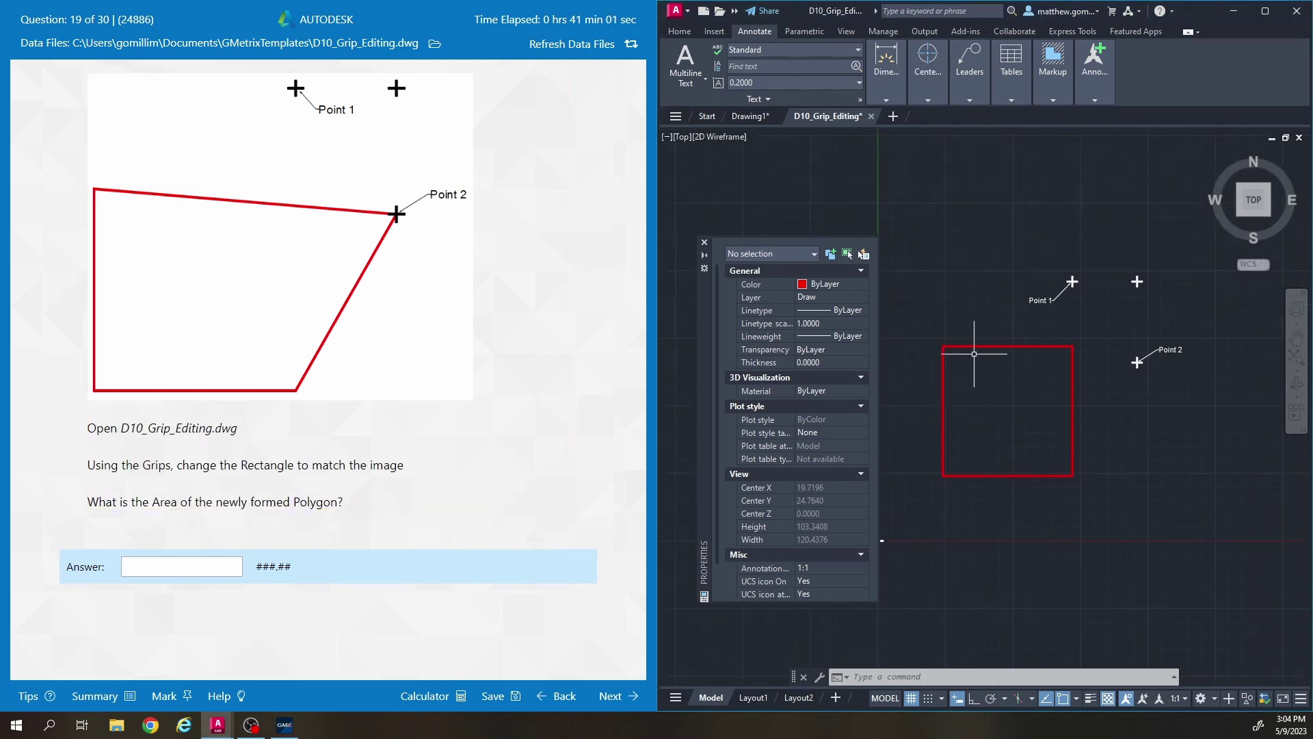
pyautogui.click(968, 347)
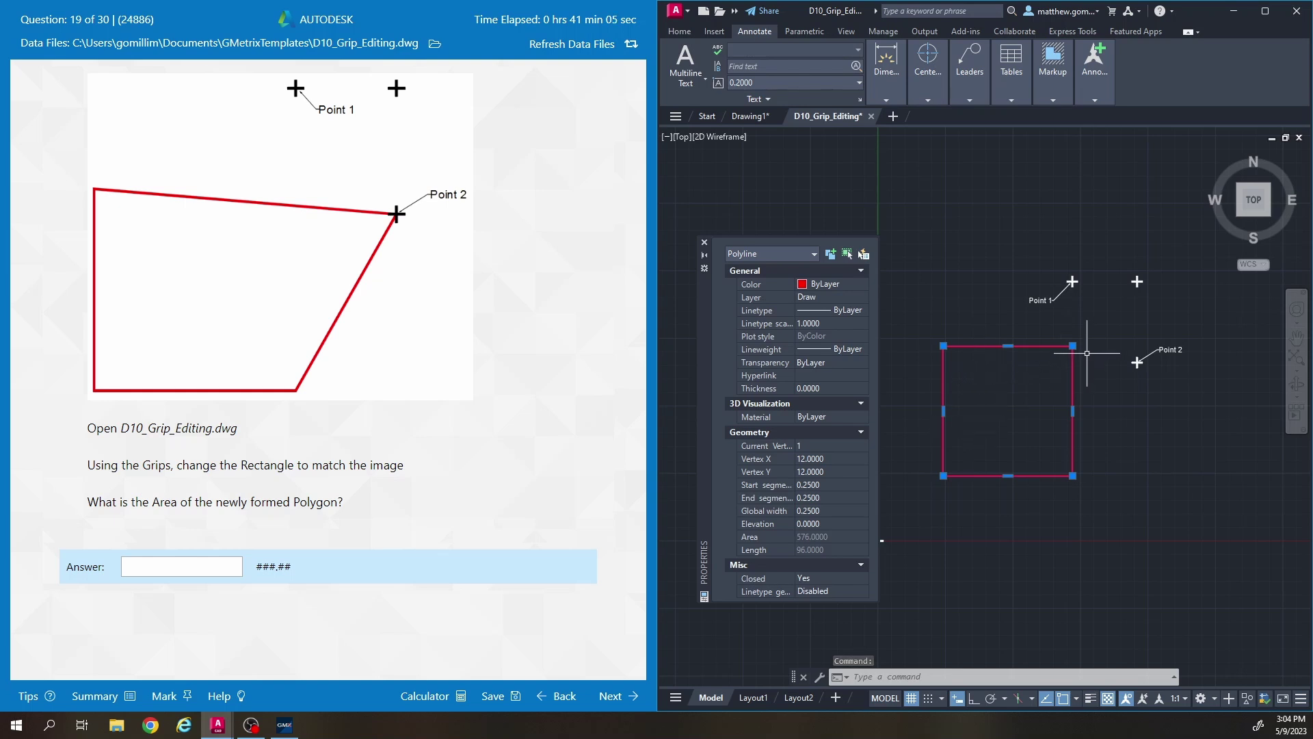
pyautogui.moveTo(1074, 347)
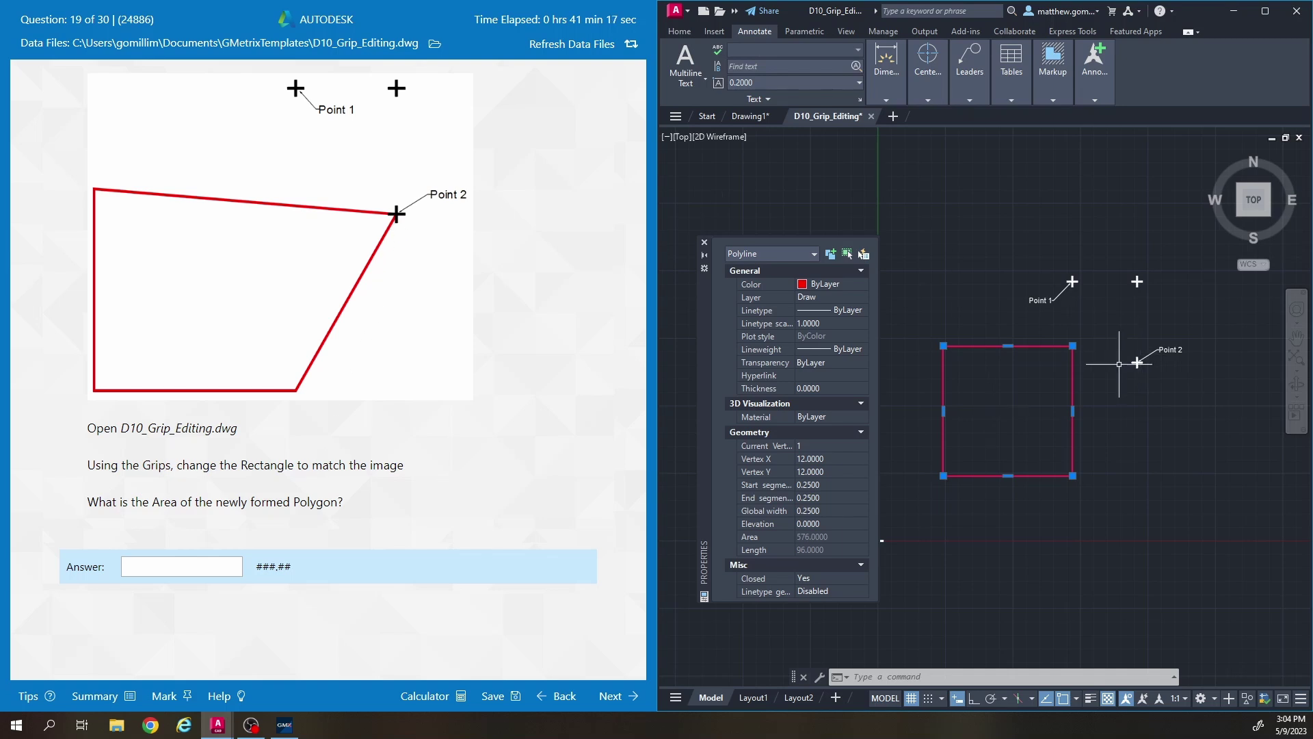
# - Stretch the rectangle's top-right grip onto Point 2, giving area 684 and length 108.3116
pyautogui.click(1073, 346)
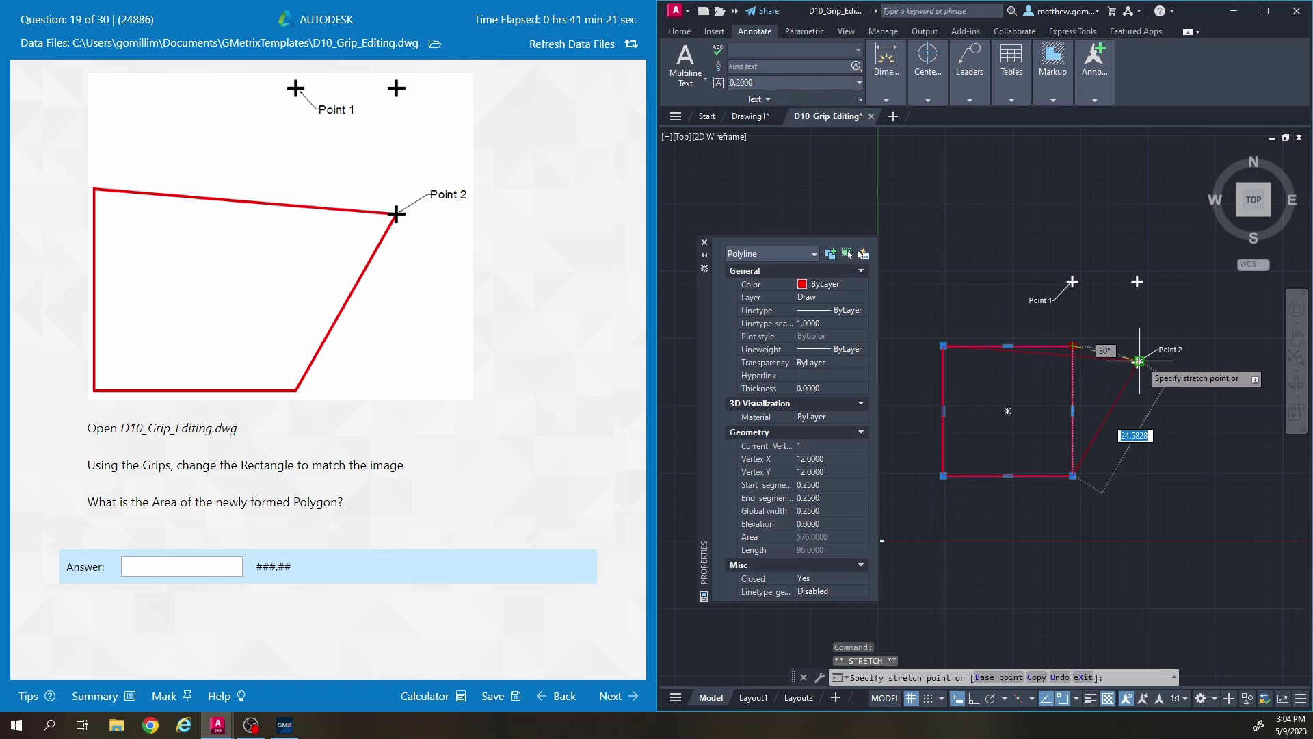
pyautogui.scroll(5, 1140, 364)
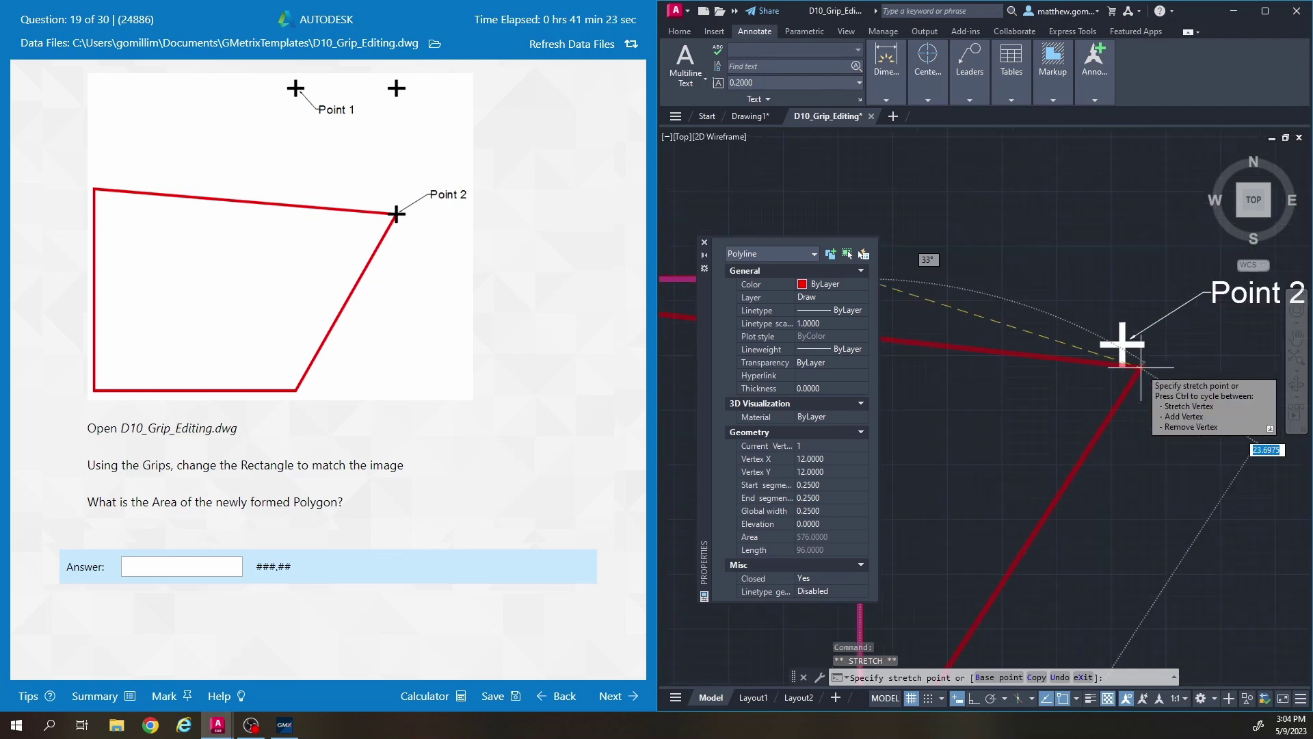
pyautogui.scroll(2, 1141, 366)
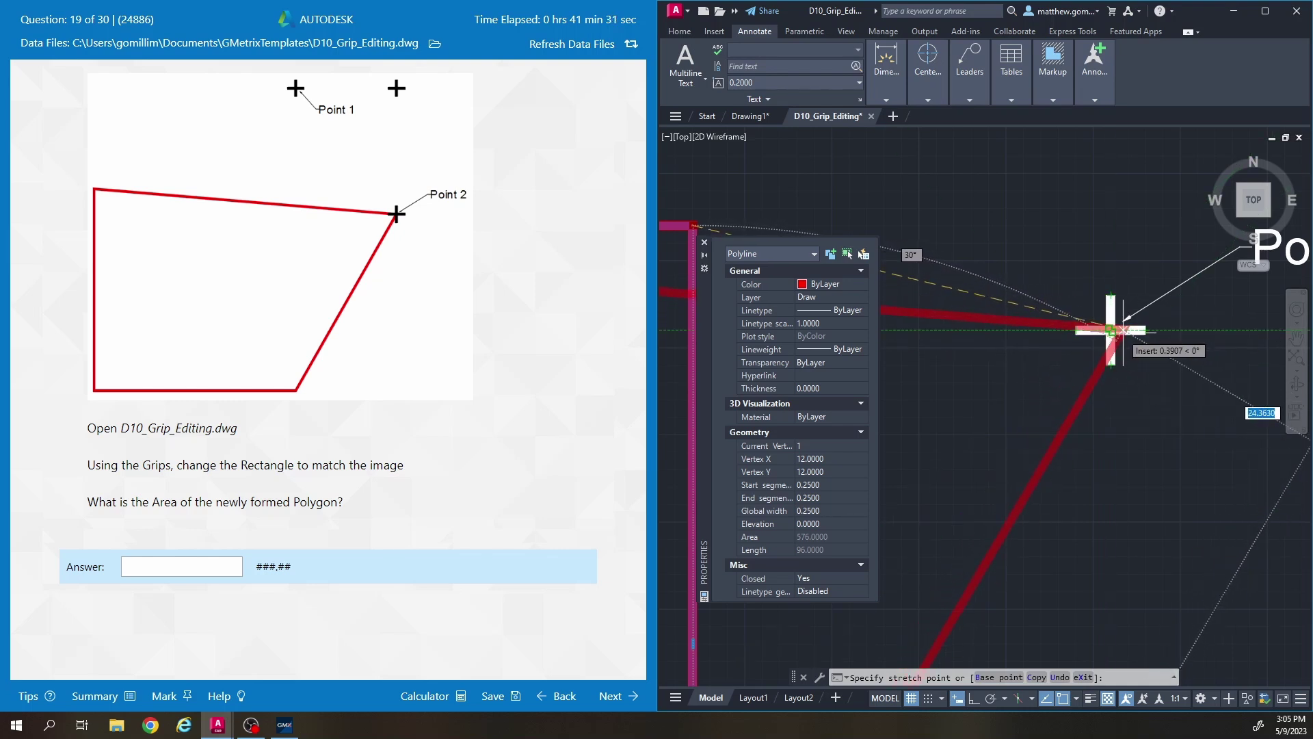
pyautogui.scroll(-5, 1122, 332)
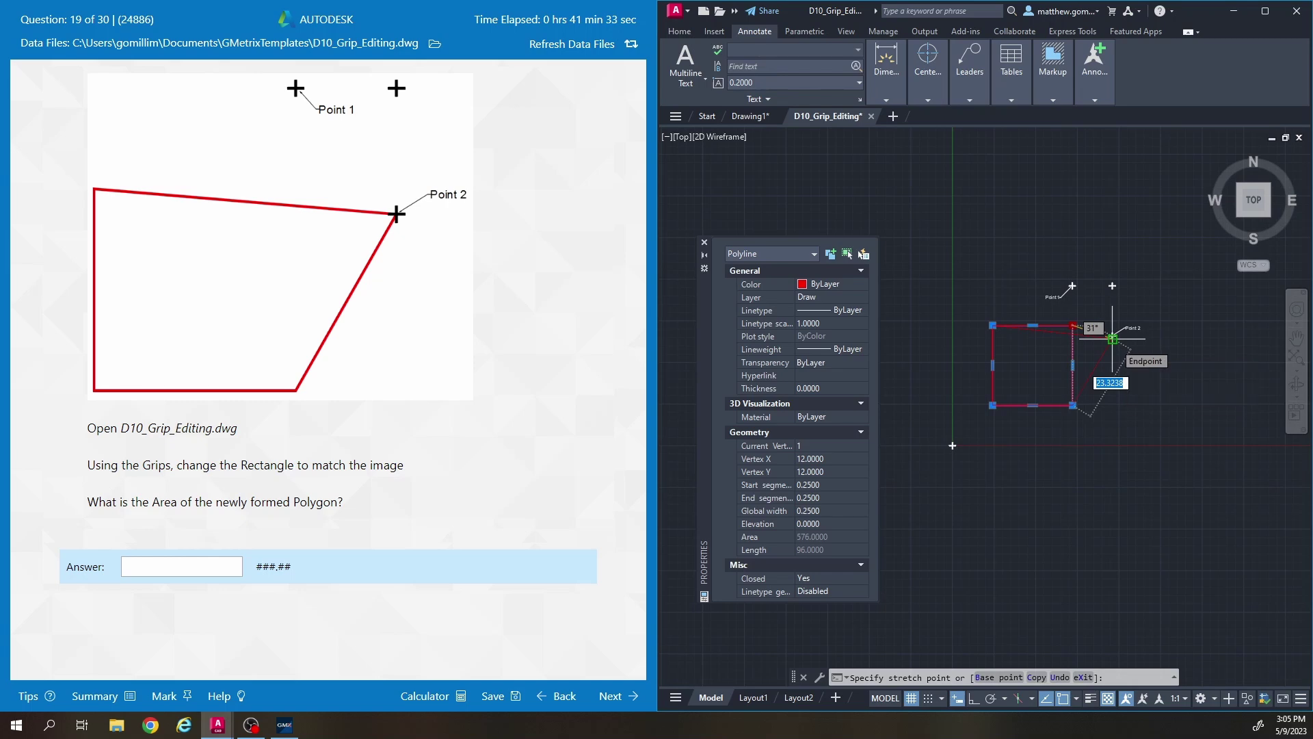
pyautogui.scroll(5, 1112, 288)
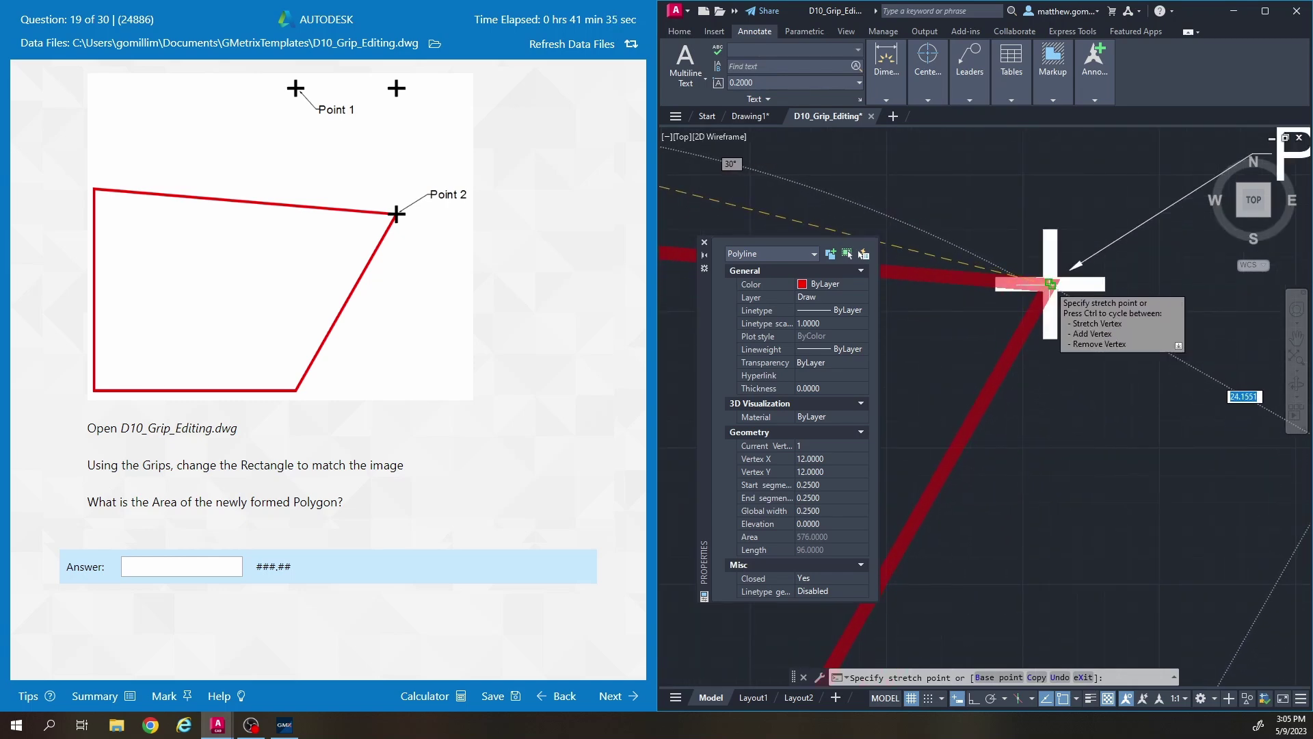
pyautogui.click(1050, 282)
pyautogui.scroll(-5, 1085, 454)
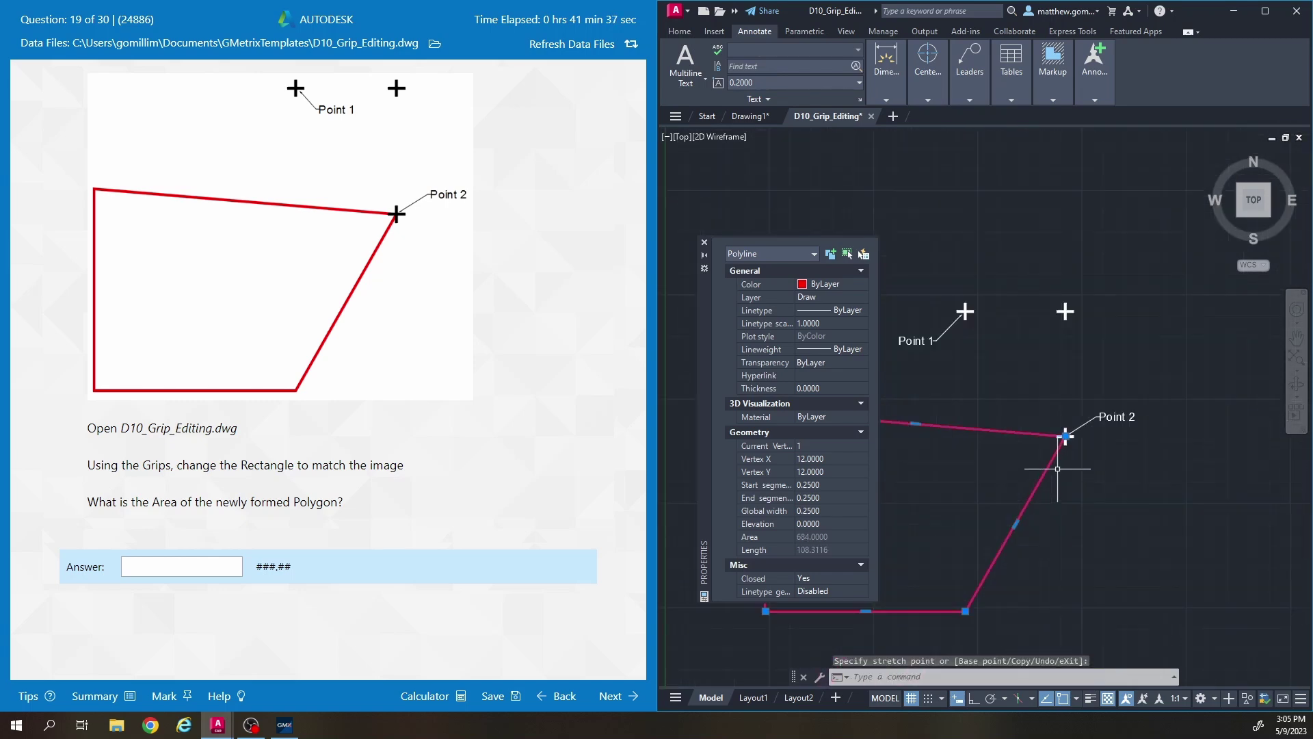
pyautogui.moveTo(912, 530)
pyautogui.mouseDown(button='middle')
pyautogui.moveTo(1046, 384)
pyautogui.moveTo(995, 420)
pyautogui.mouseUp(button='middle')
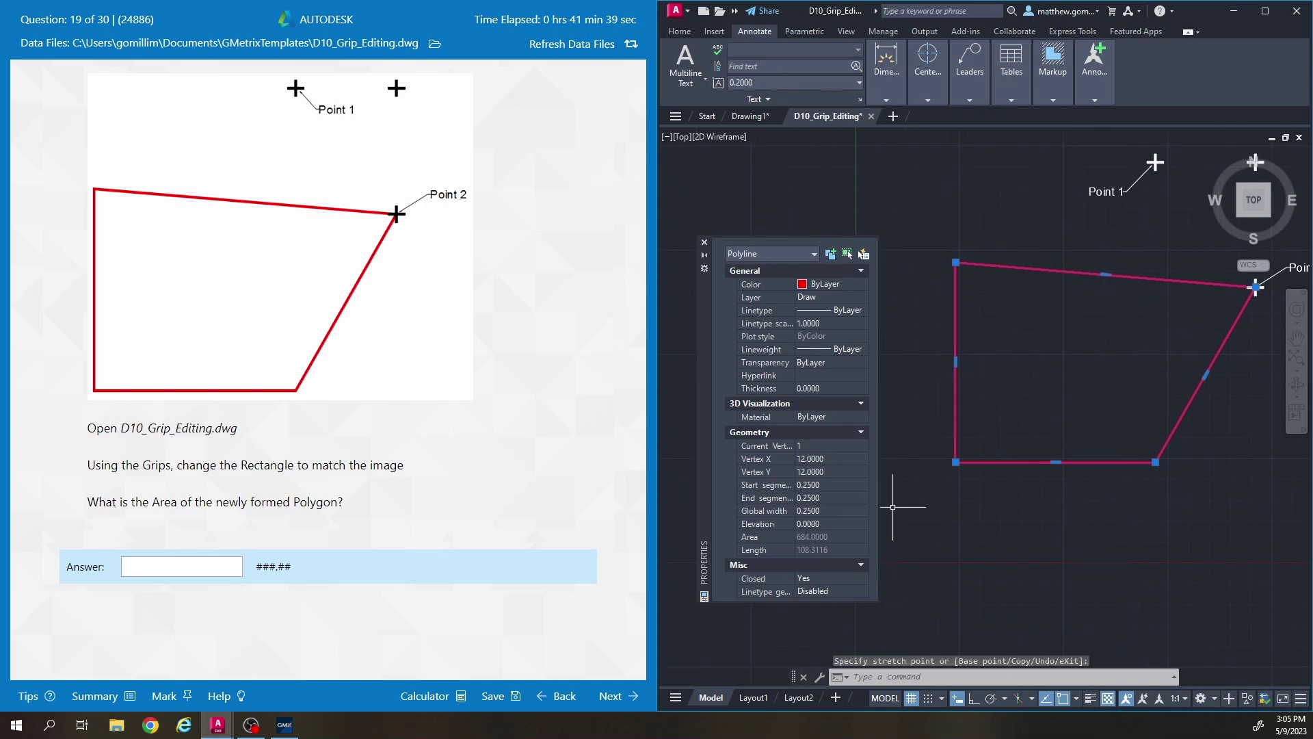
pyautogui.moveTo(999, 465); pyautogui.dragTo(985, 466, button='middle')
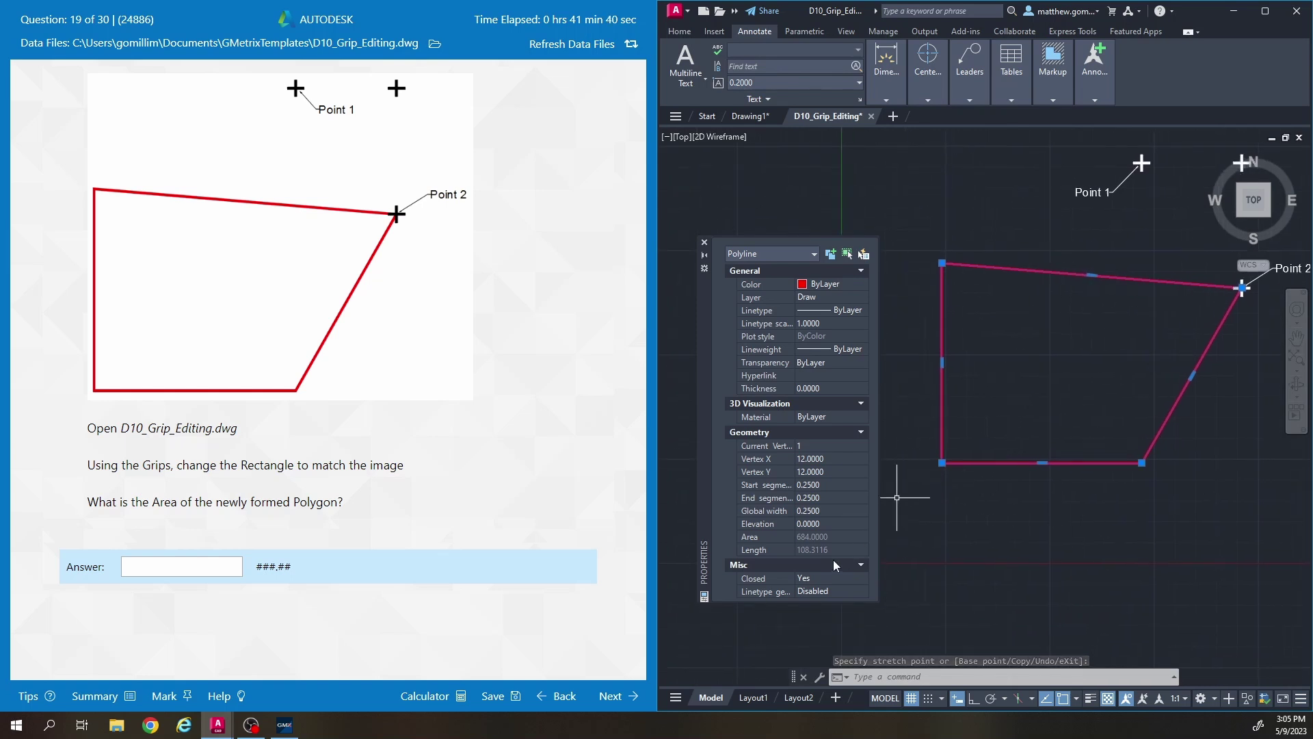
# - Submit 684 as the polygon area and continue to question 20
pyautogui.click(153, 569)
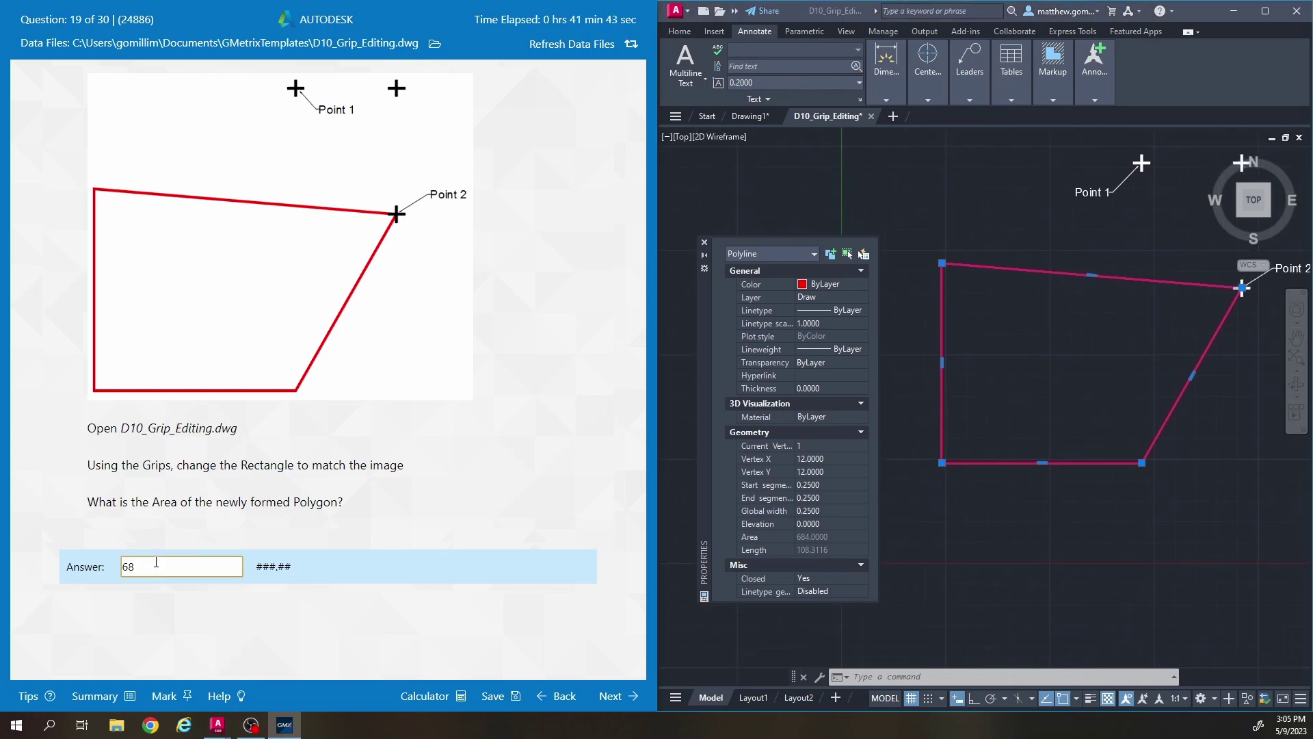
pyautogui.click(605, 687)
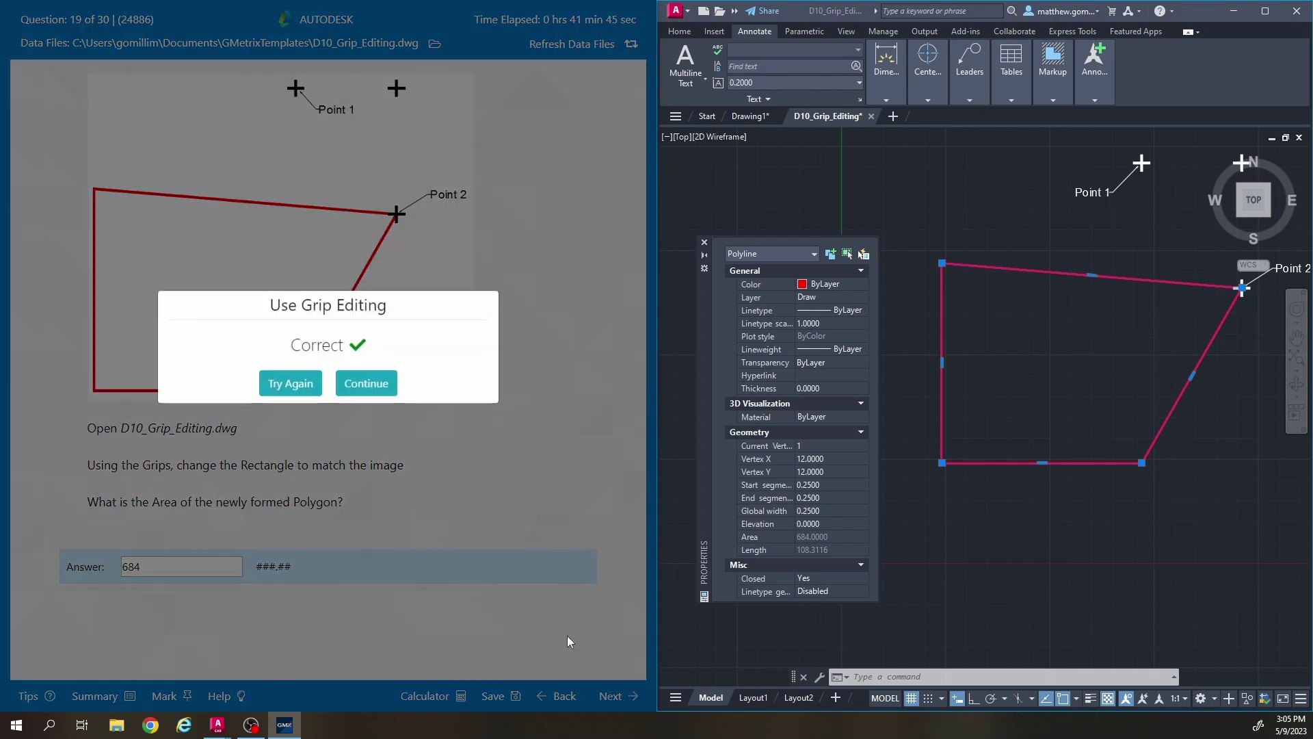
pyautogui.click(366, 392)
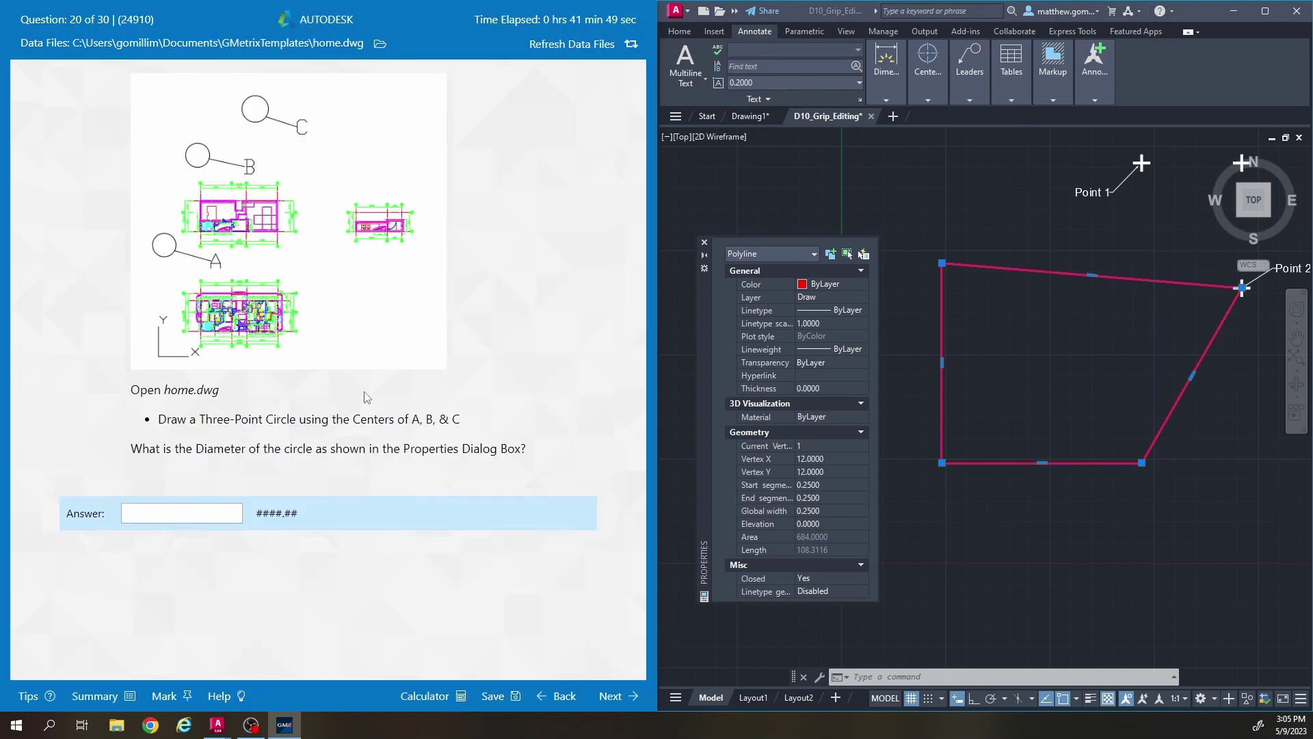
# - Clear the selection and close D10_Grip_Editing.dwg without saving
pyautogui.click(1033, 349)
pyautogui.scroll(-4, 1031, 360)
pyautogui.press('Escape')
pyautogui.press('Escape')
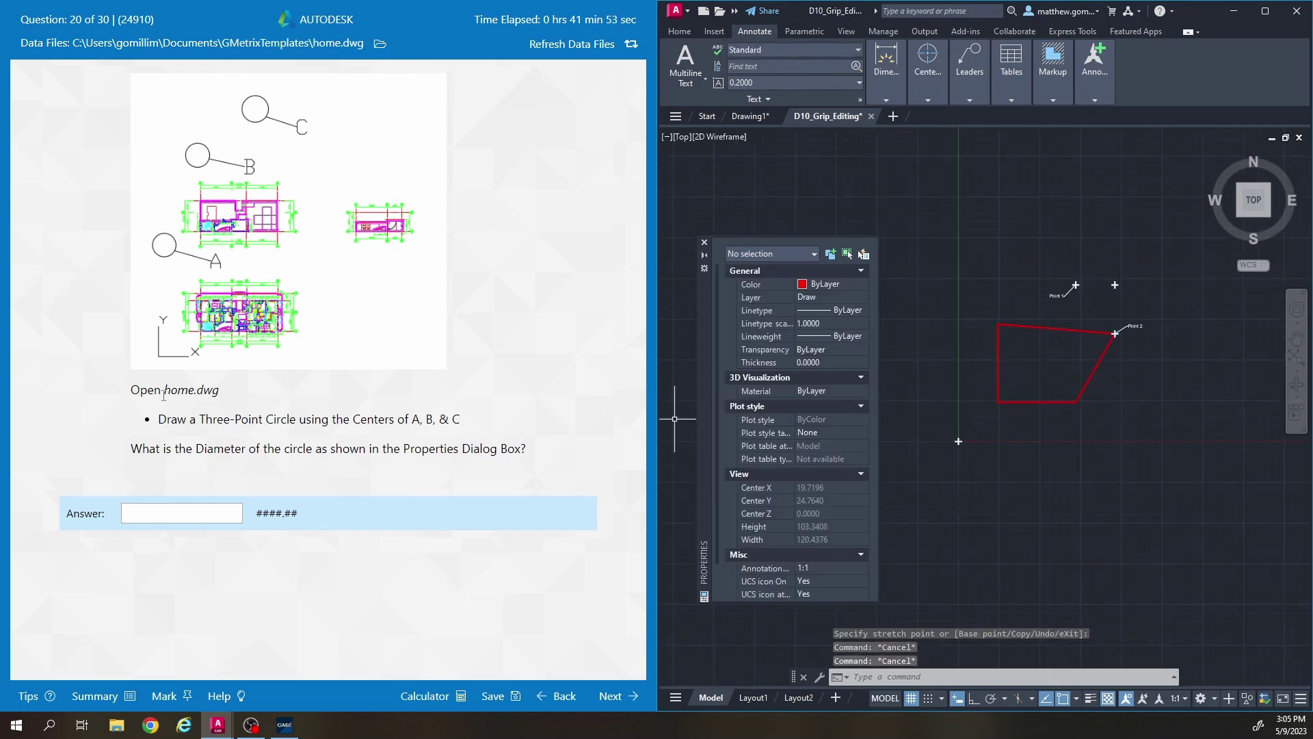
pyautogui.click(870, 116)
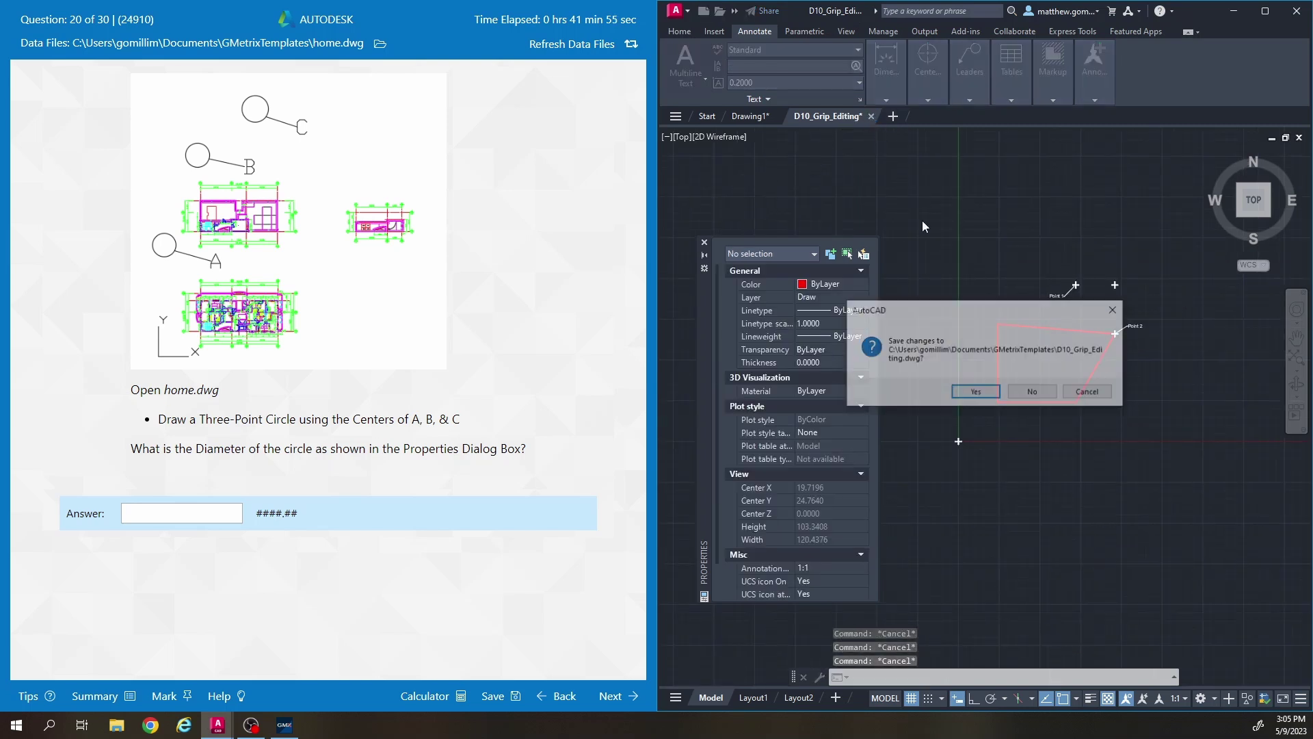
pyautogui.click(1034, 394)
# - Reopen home.dwg from Recent Documents and frame the three small circles and floor plans
pyautogui.click(677, 17)
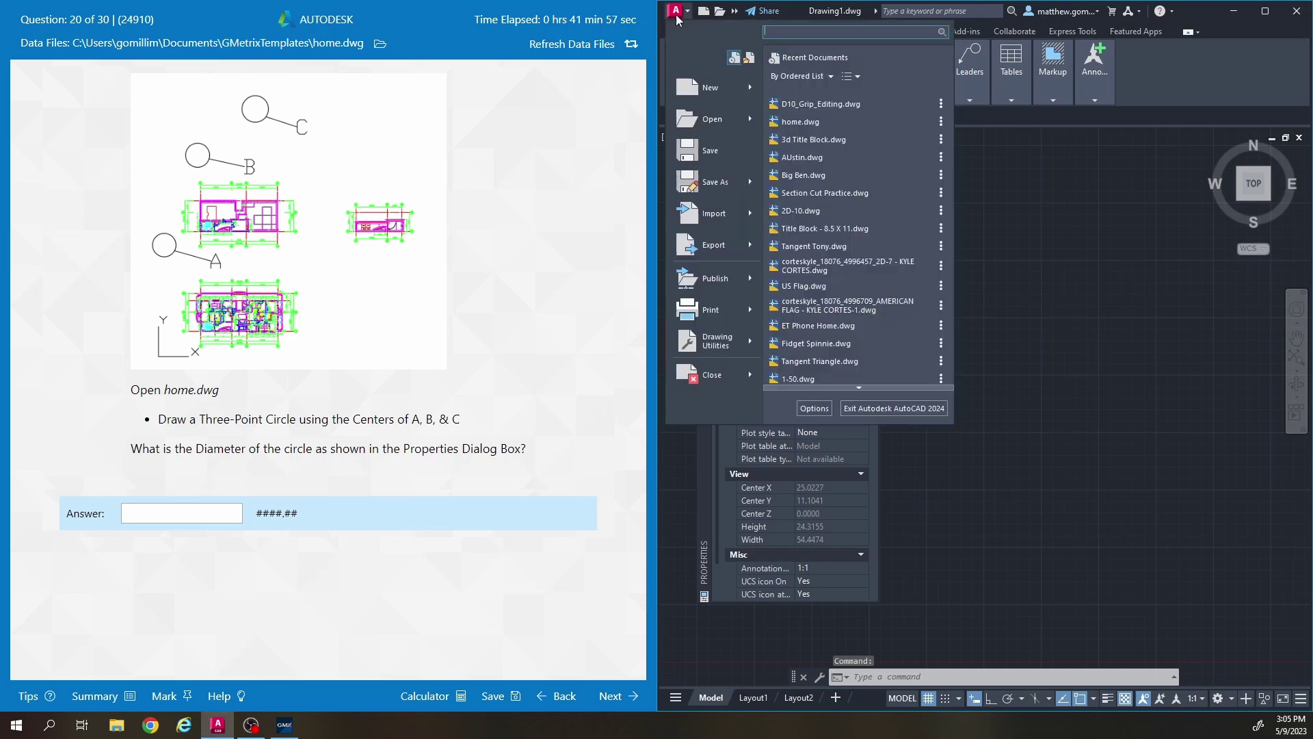
pyautogui.click(800, 122)
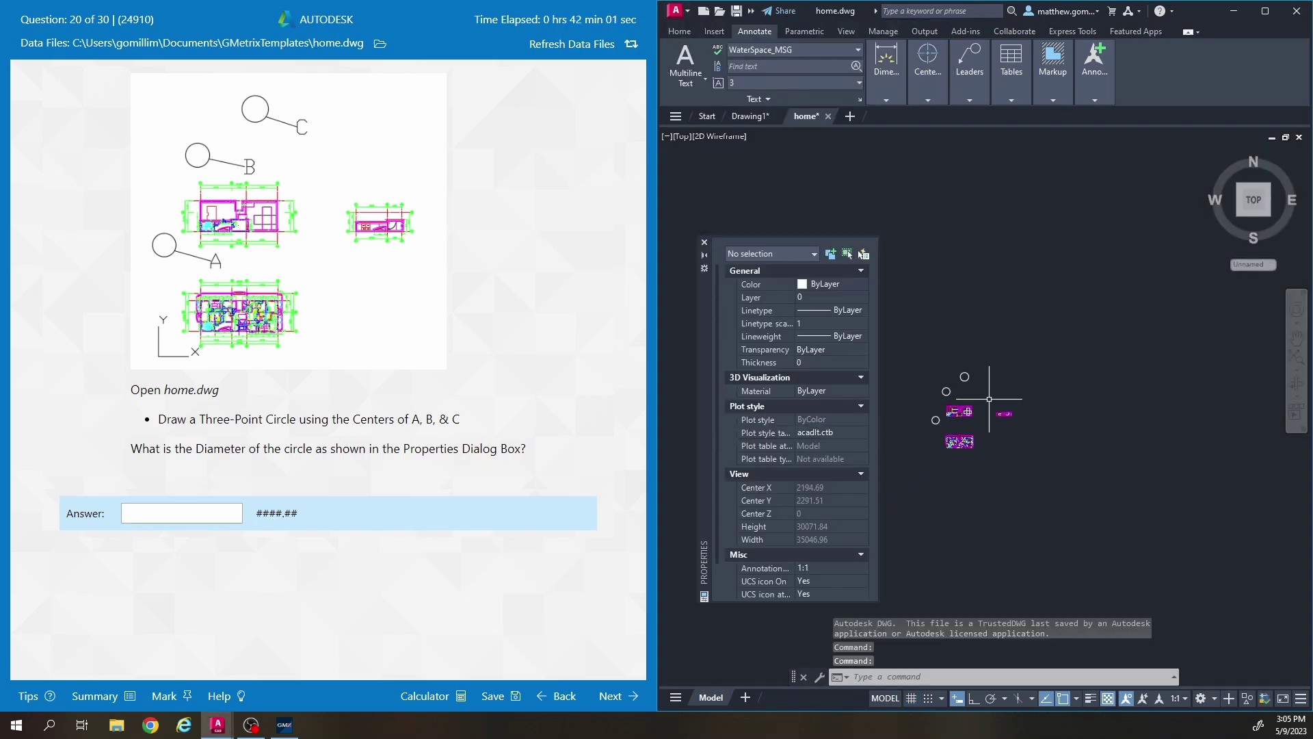
pyautogui.moveTo(989, 399); pyautogui.dragTo(1065, 392, button='middle')
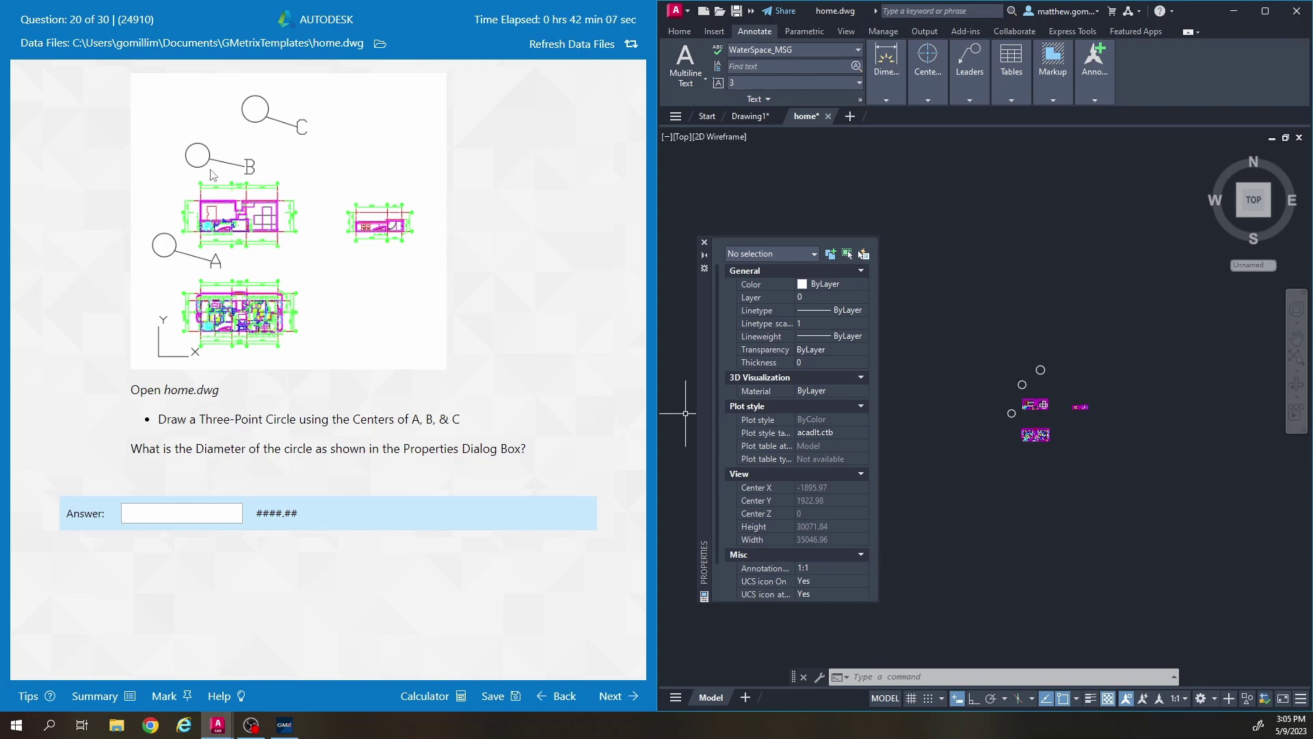
pyautogui.scroll(6, 992, 403)
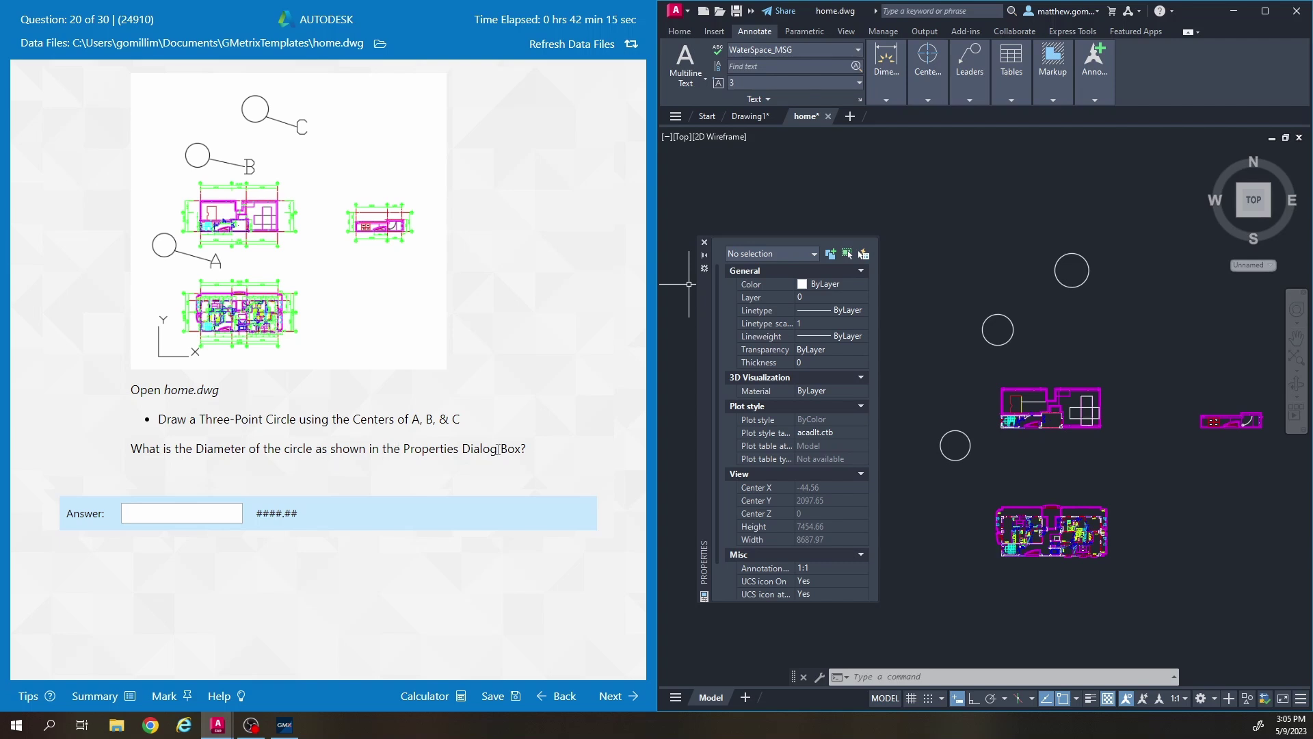
pyautogui.moveTo(889, 370); pyautogui.dragTo(912, 368, button='middle')
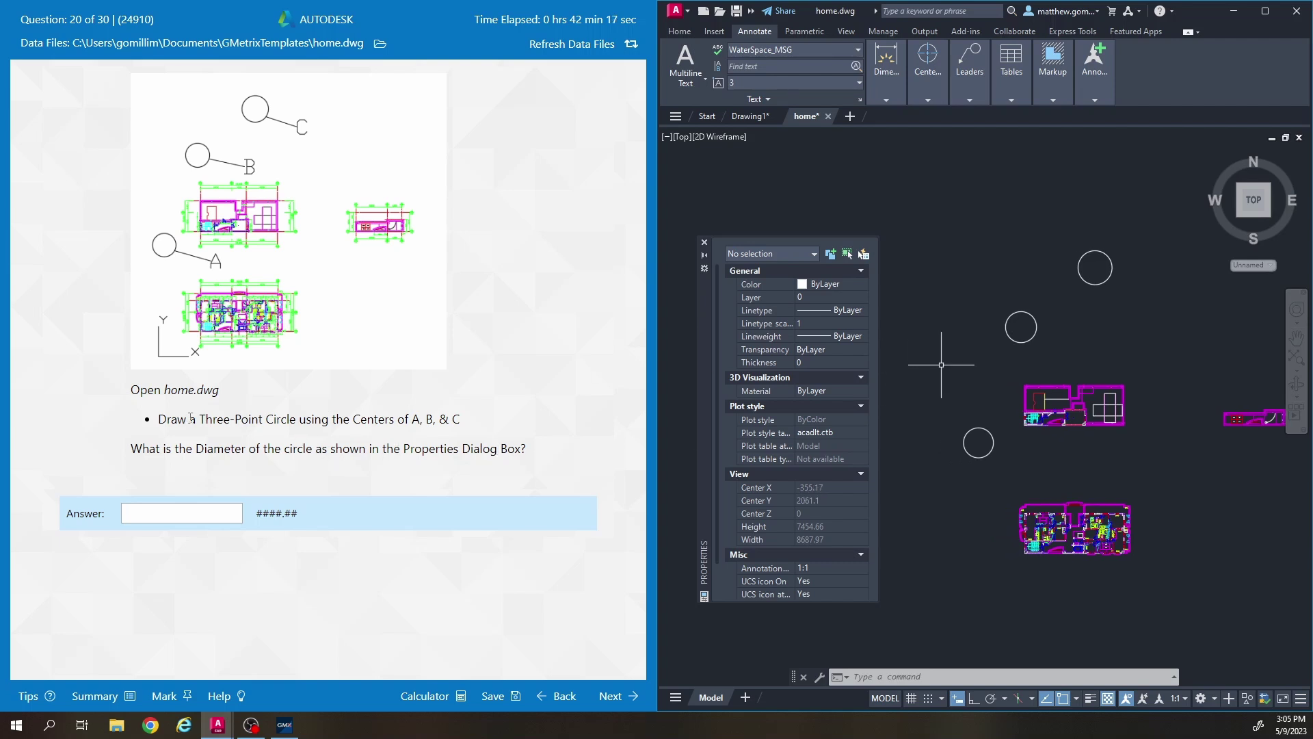
pyautogui.moveTo(198, 418); pyautogui.dragTo(282, 418)
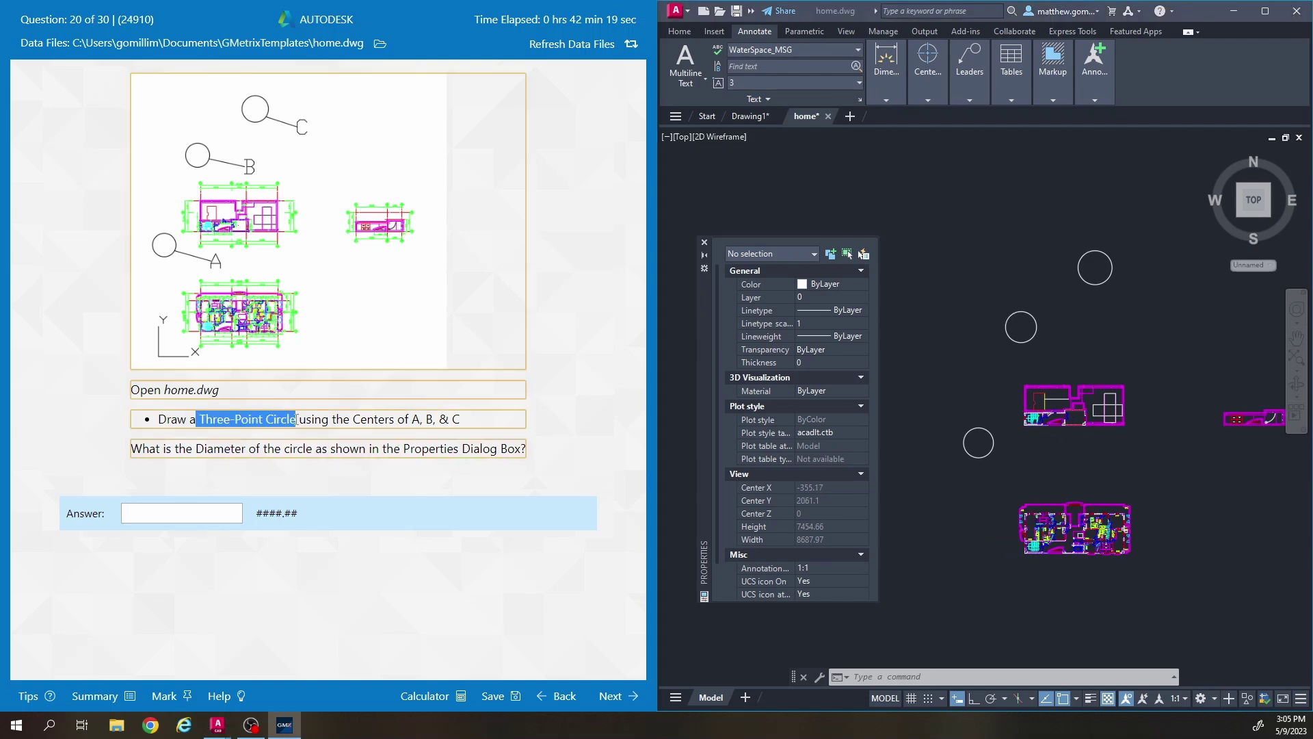
# - Draw a 3-Point circle through the centres of circles A, B and C, then select it to read diameter 5444.21
pyautogui.click(679, 32)
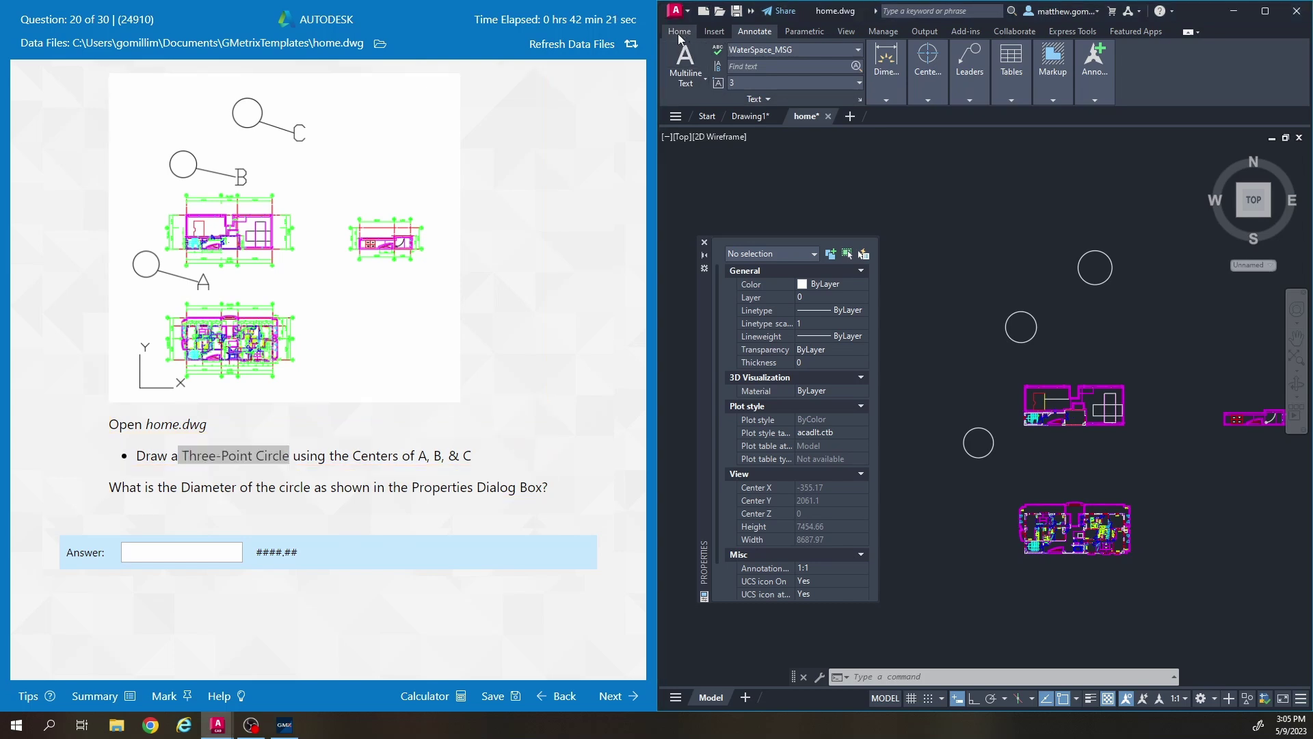
pyautogui.click(739, 93)
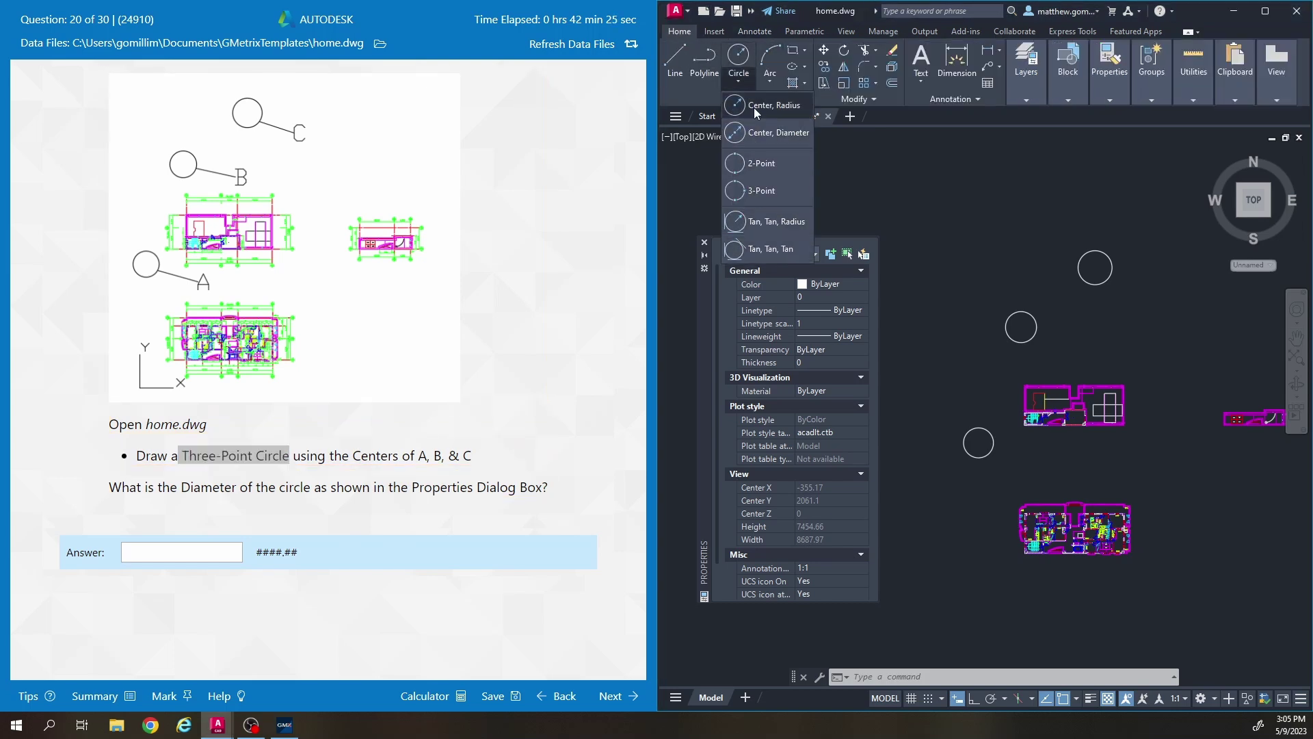
pyautogui.click(761, 194)
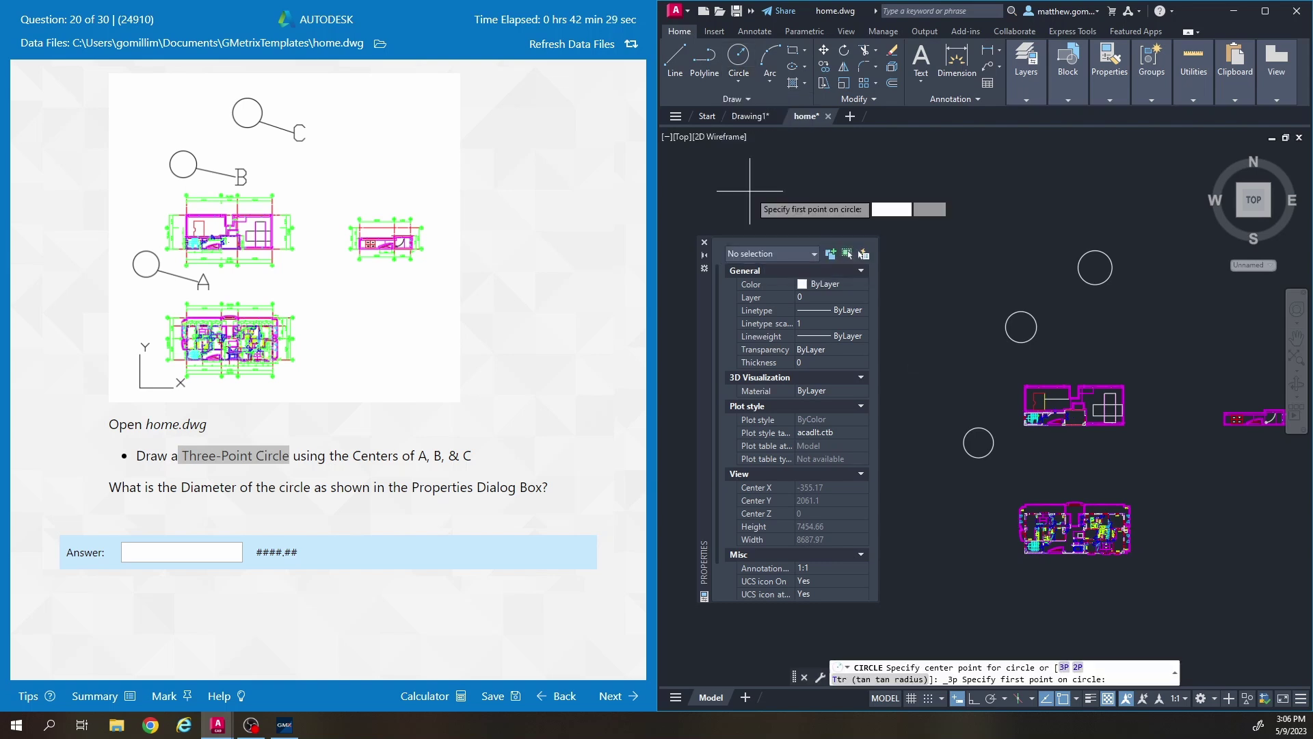
pyautogui.click(979, 441)
pyautogui.click(1022, 327)
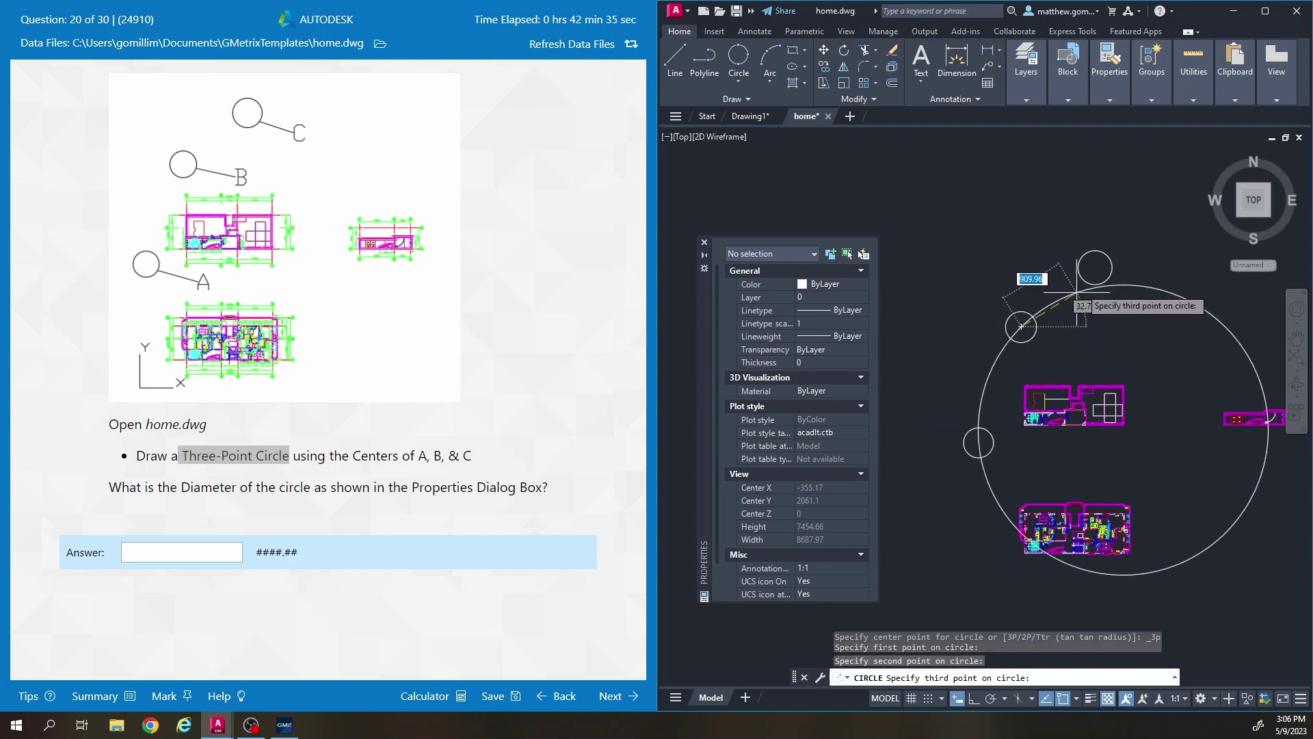
pyautogui.click(1095, 267)
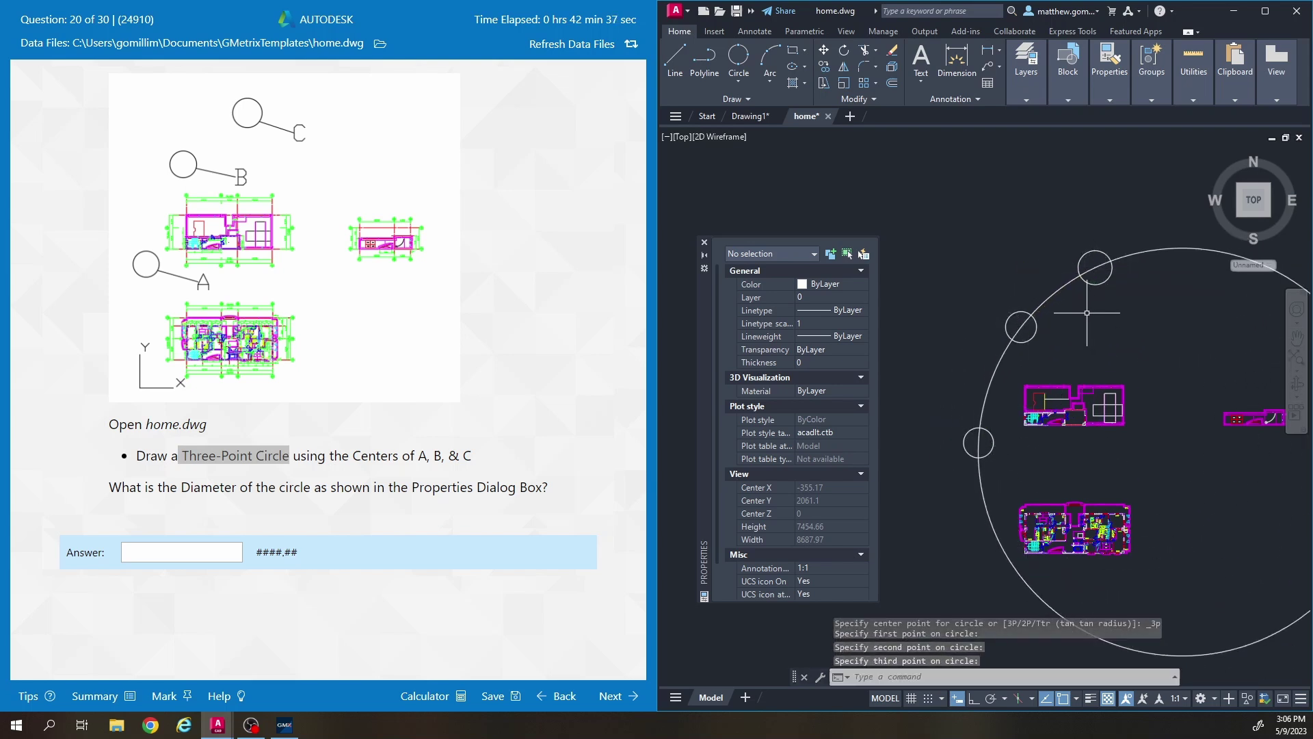
pyautogui.moveTo(1087, 312); pyautogui.dragTo(1006, 241, button='middle')
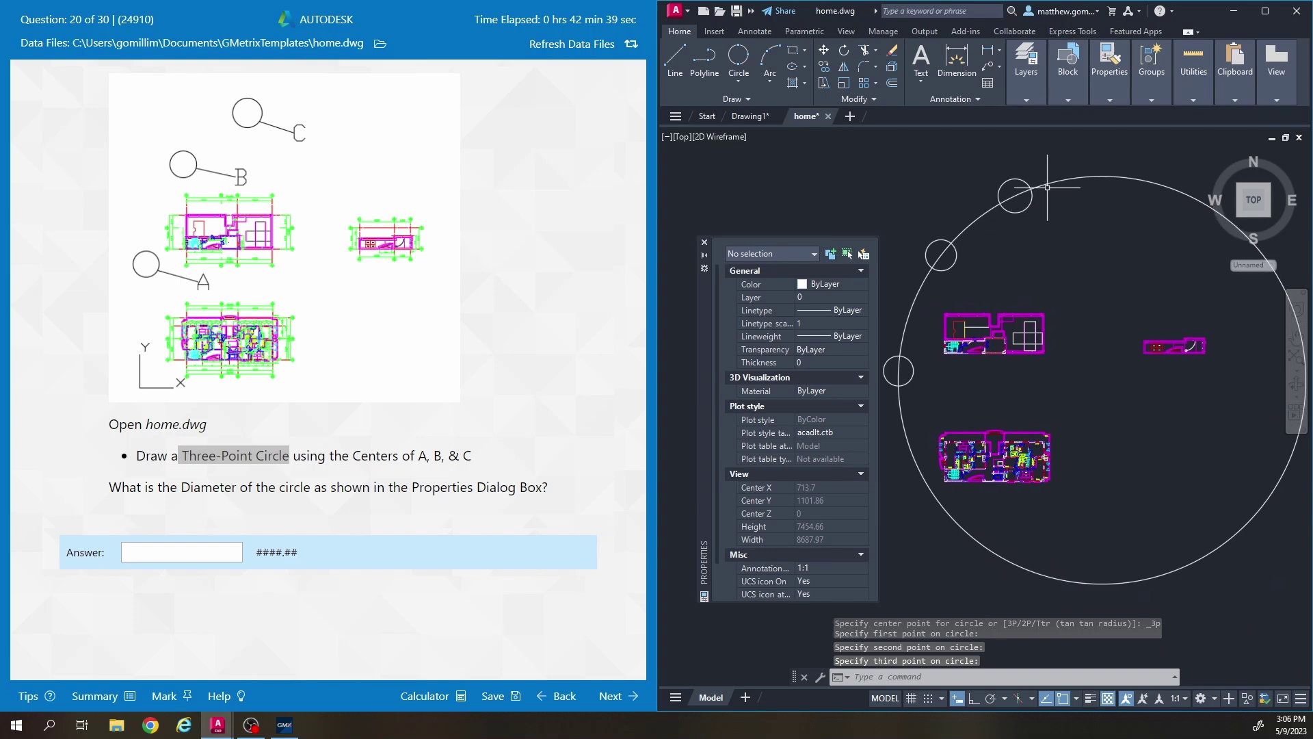
pyautogui.click(1075, 178)
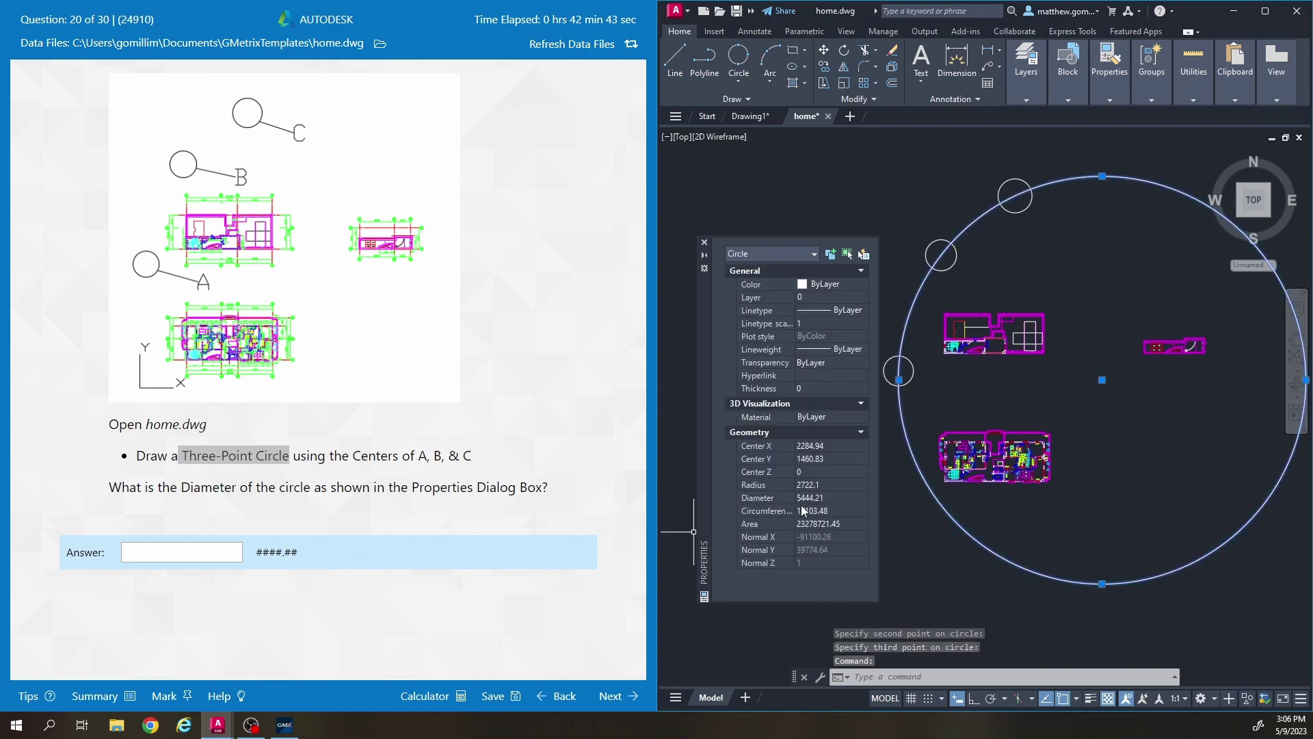
# - Submit 5444.21 as the diameter answer and continue to question 21
pyautogui.click(172, 553)
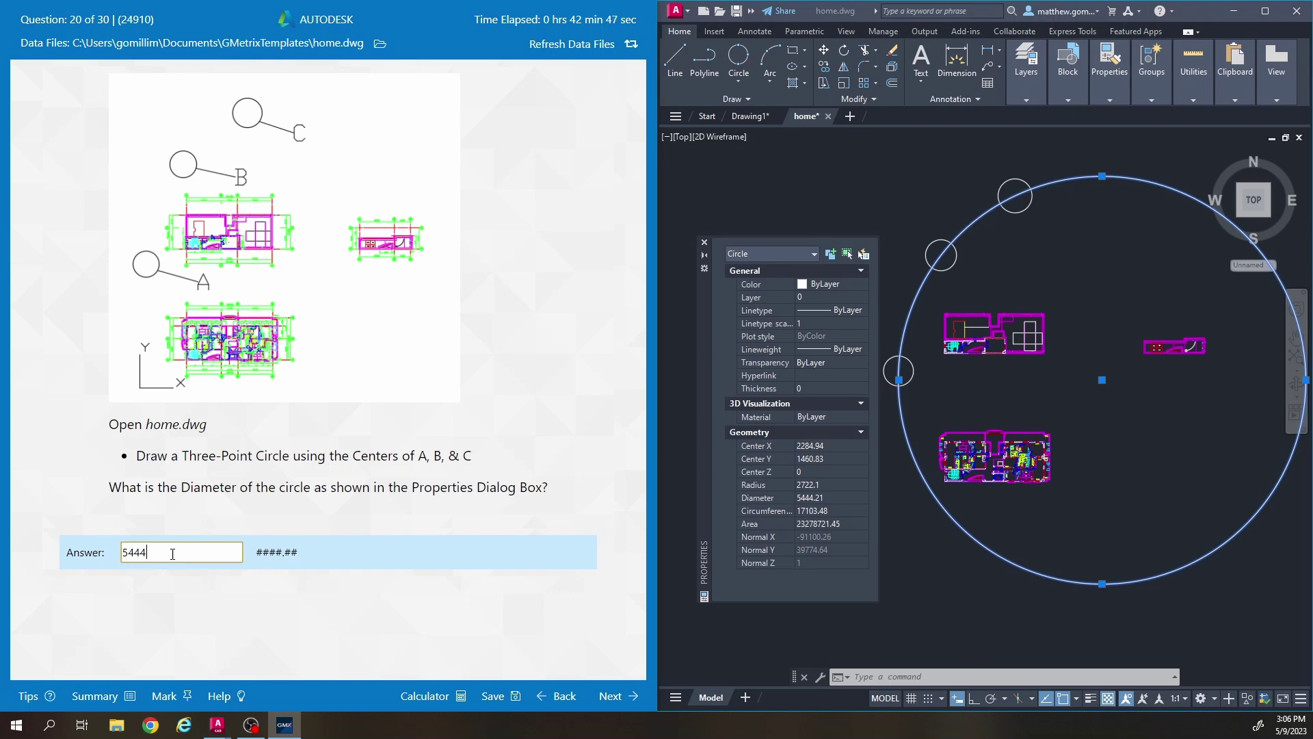
pyautogui.click(618, 696)
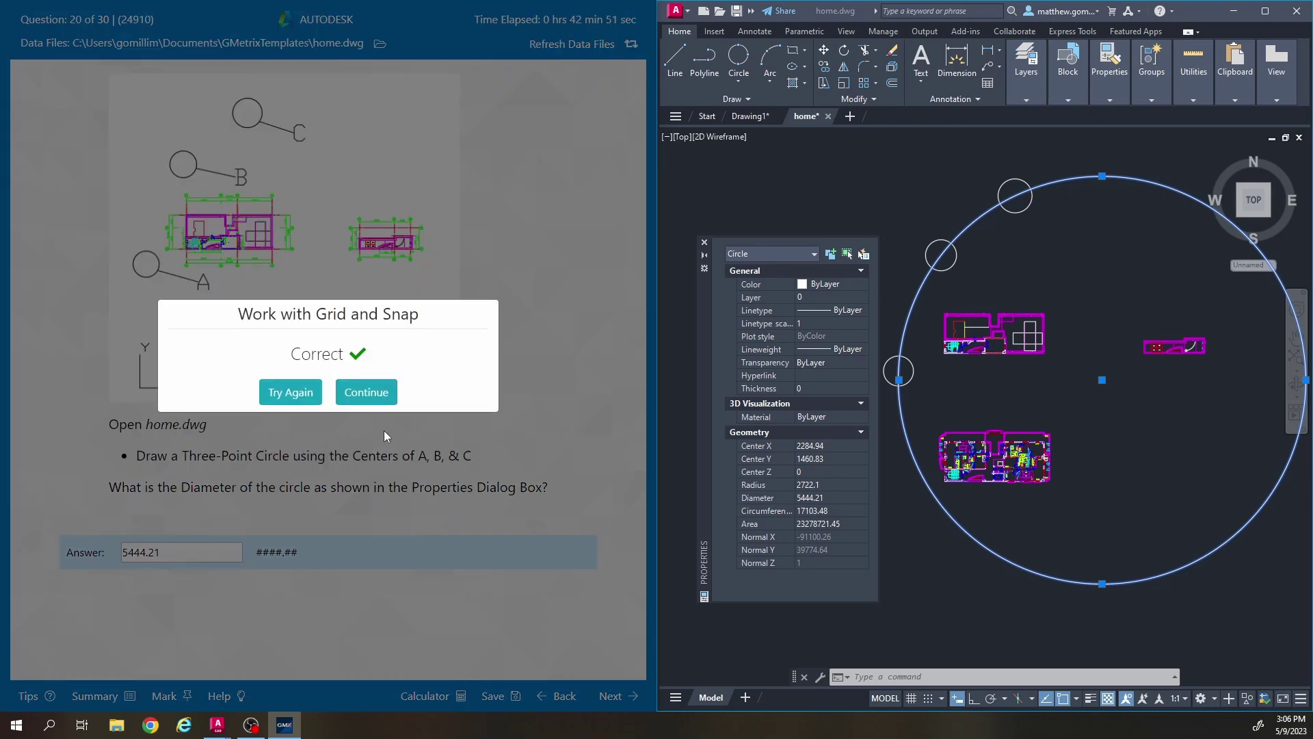
pyautogui.click(366, 391)
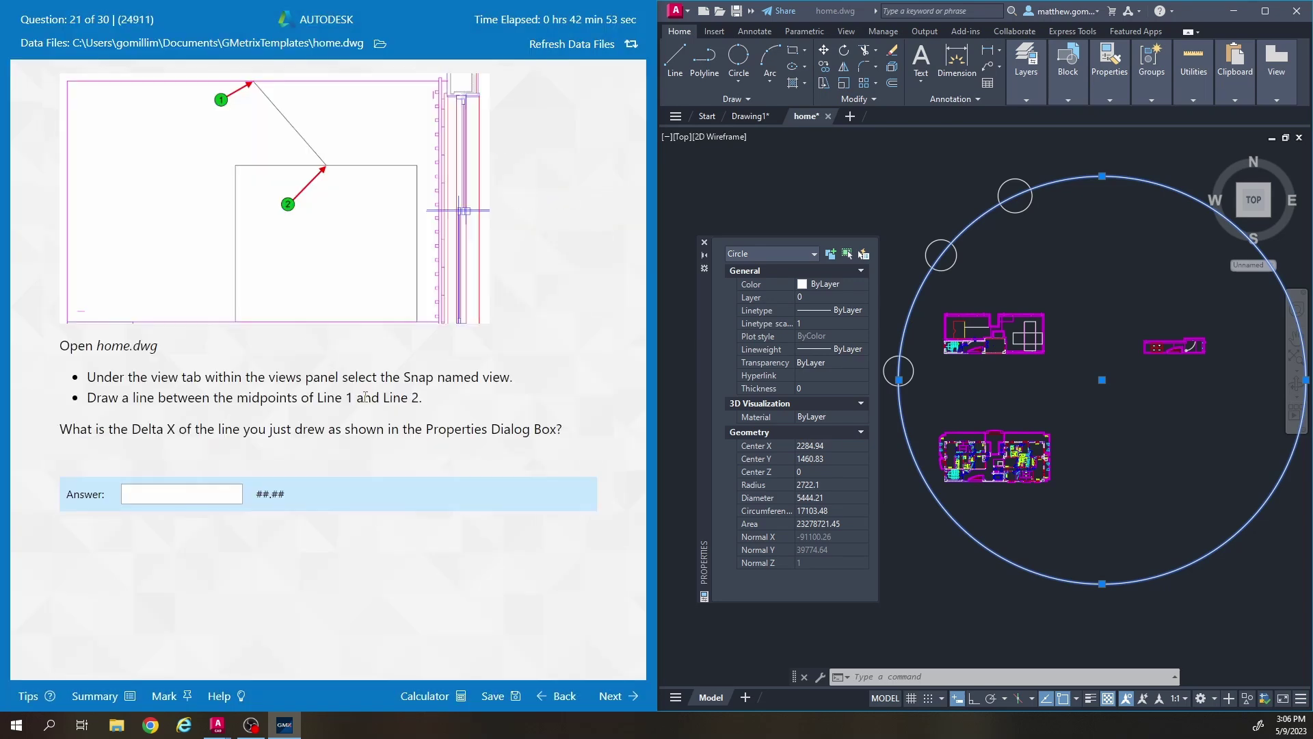